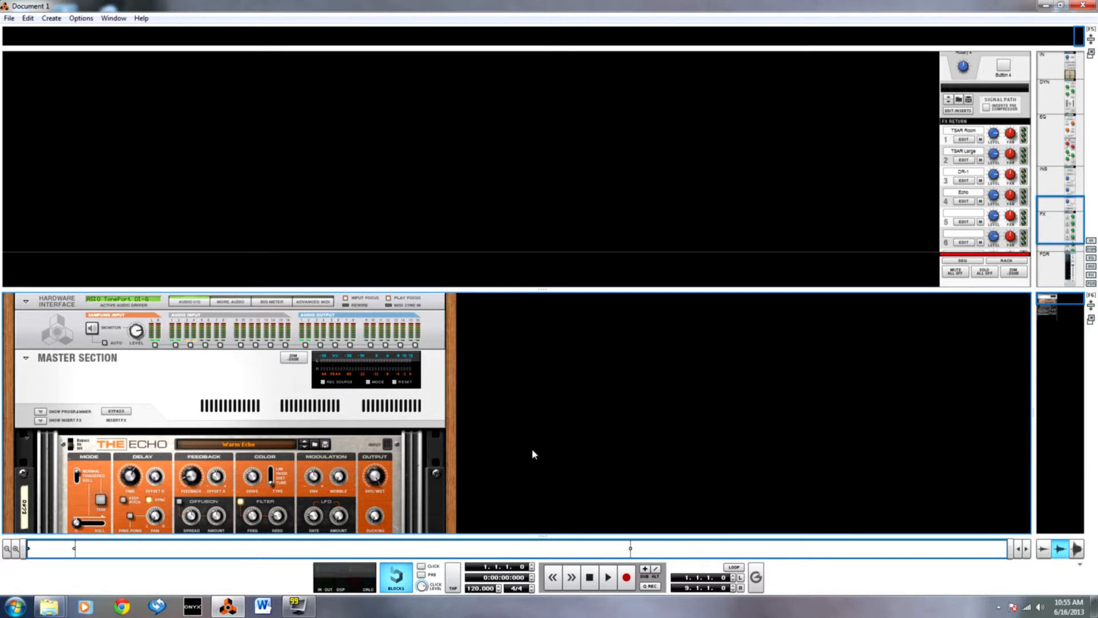
Switch to Chrome, open the bookmarked AutoChords site, and view the notes of the D# and G# chords in the main progression
{"action": "left_click", "coordinate": [122, 607]}
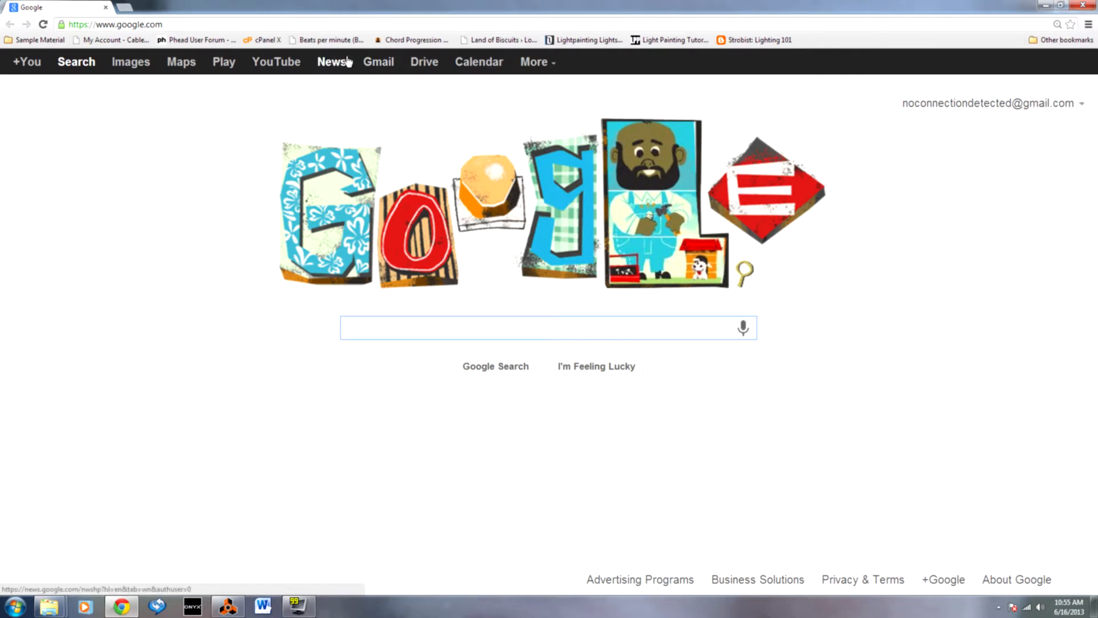
{"action": "left_click", "coordinate": [411, 40]}
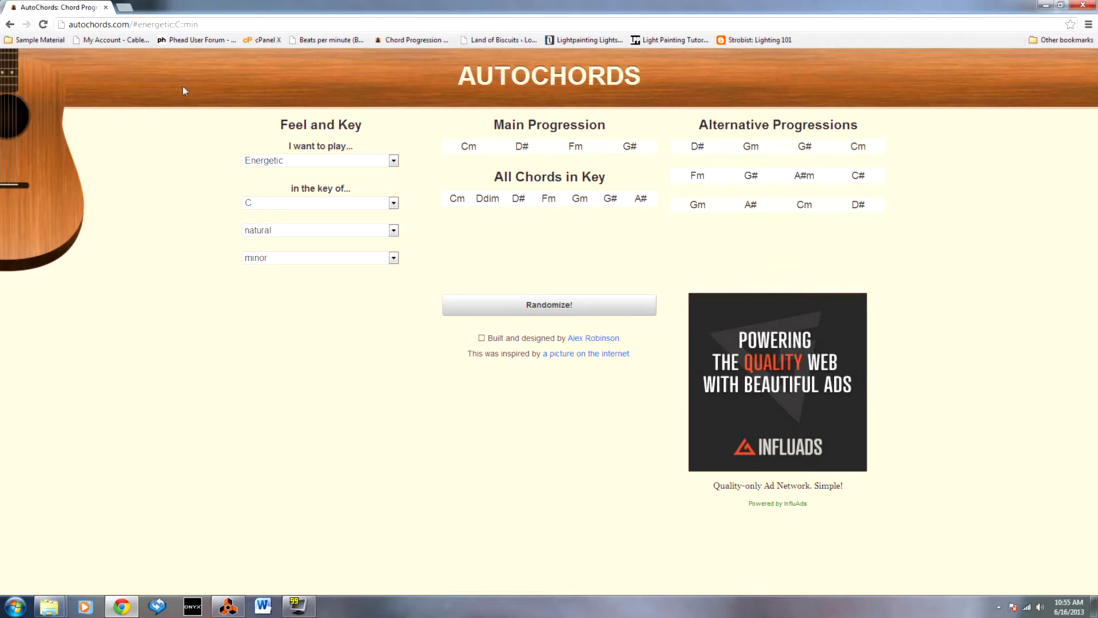
{"action": "mouse_move", "coordinate": [521, 146]}
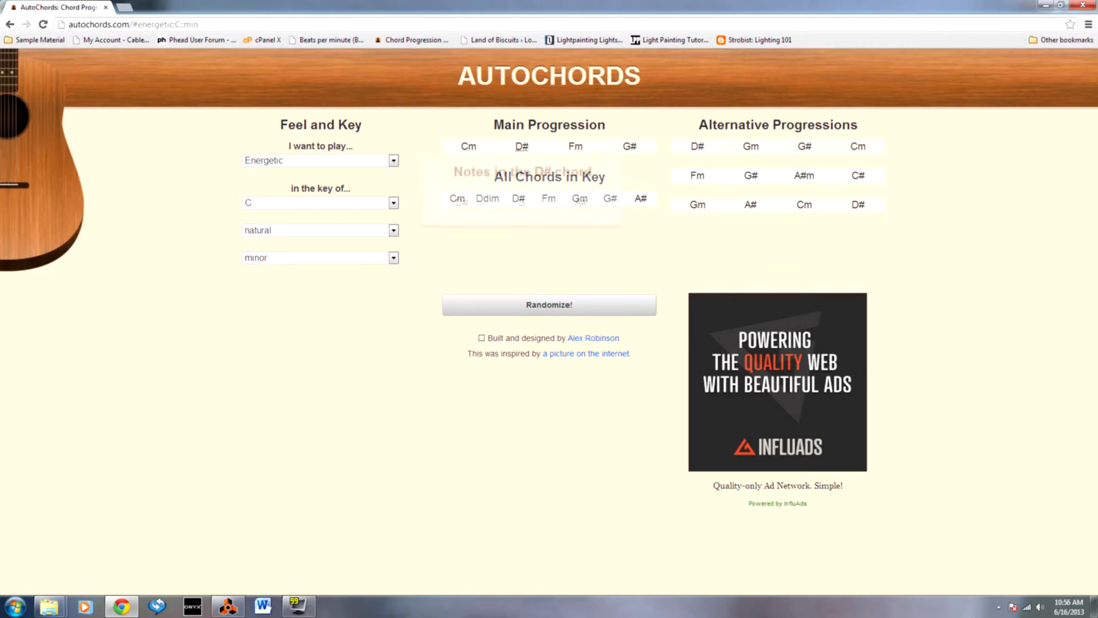
{"action": "mouse_move", "coordinate": [630, 147]}
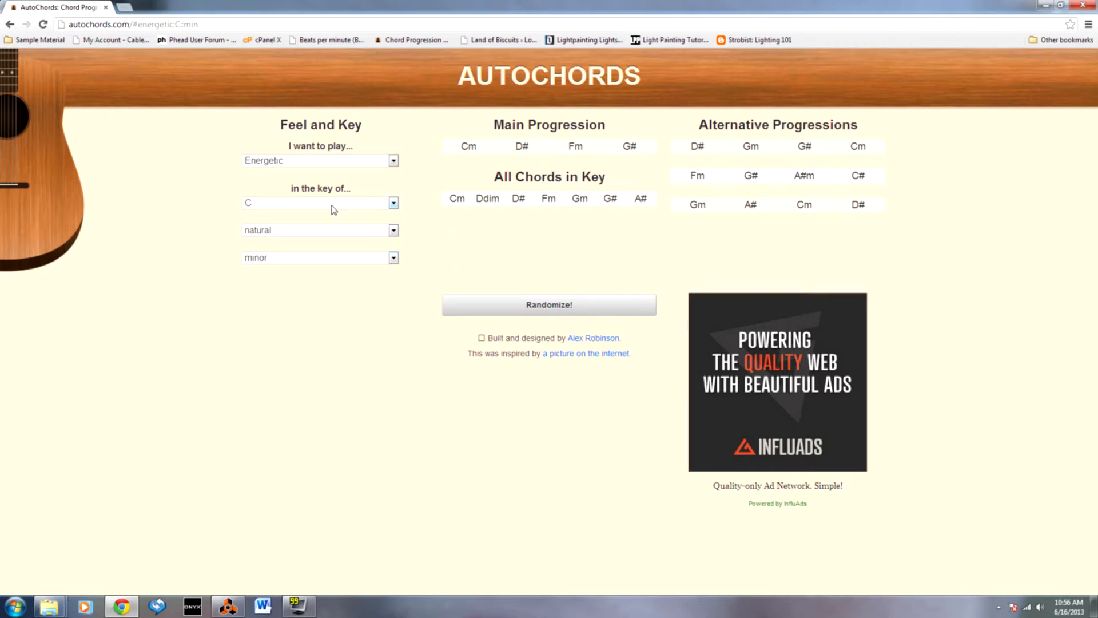
Preview the progressions for the Wistful Ballad feel, and return the feel to Energetic
{"action": "left_click", "coordinate": [331, 161]}
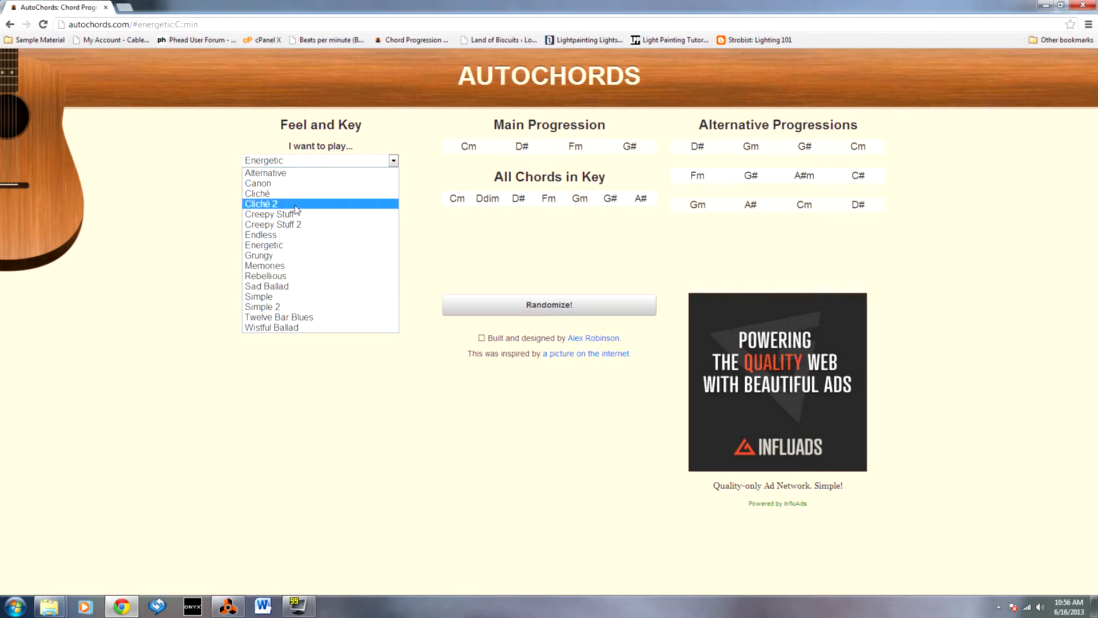
{"action": "left_click", "coordinate": [292, 328]}
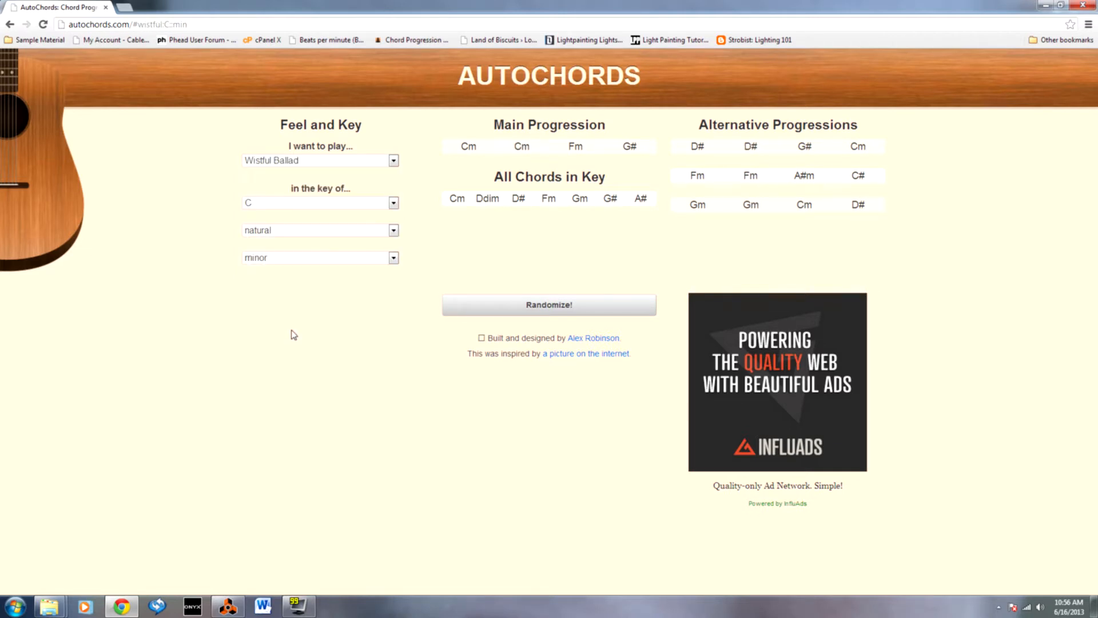
{"action": "left_click", "coordinate": [320, 161]}
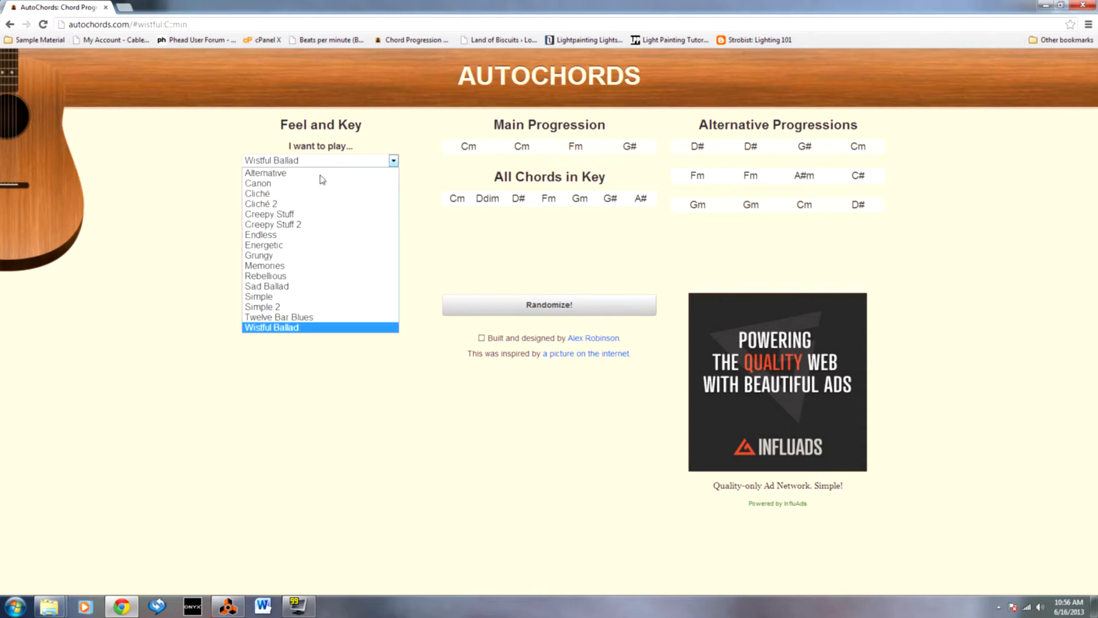
{"action": "left_click", "coordinate": [313, 247]}
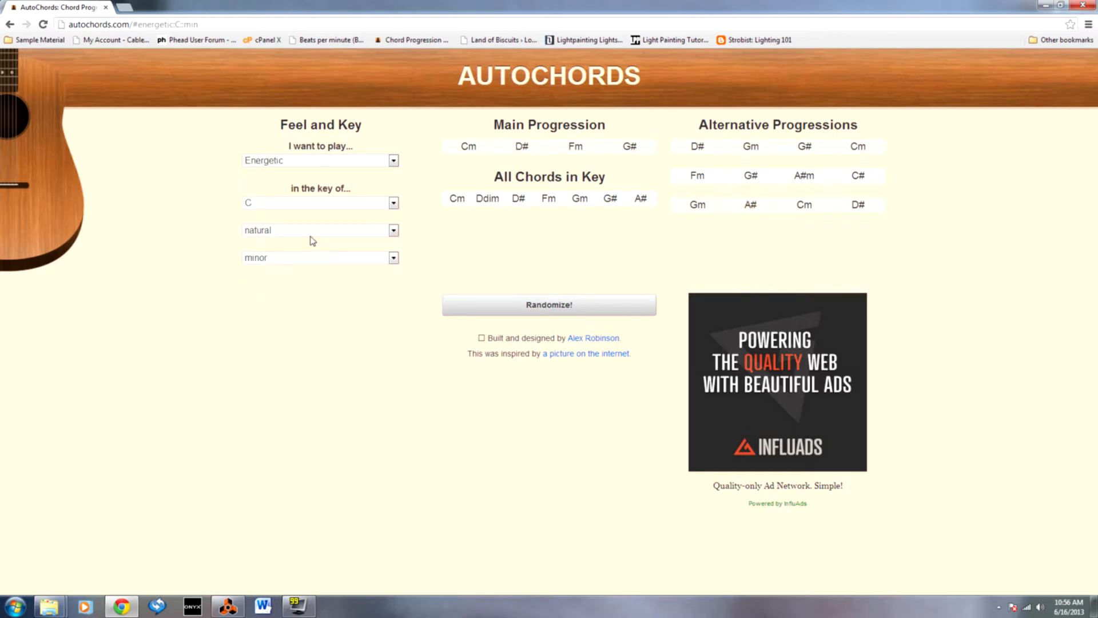
Change the scale from minor to major in the key of C and check the first chord of the main progression
{"action": "left_click", "coordinate": [278, 258]}
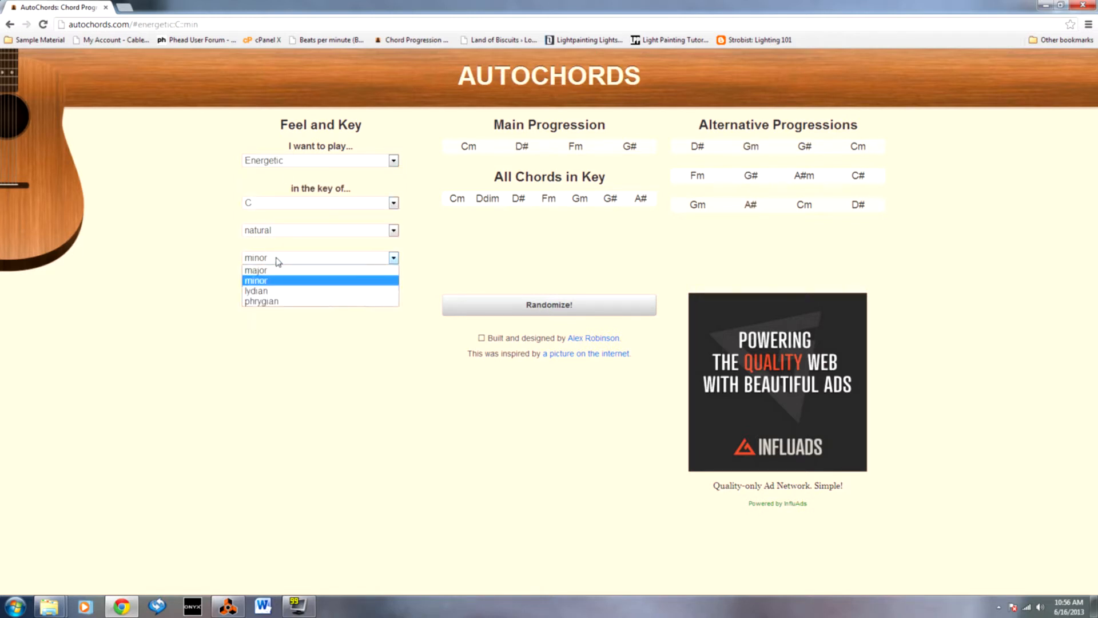
{"action": "left_click", "coordinate": [282, 270]}
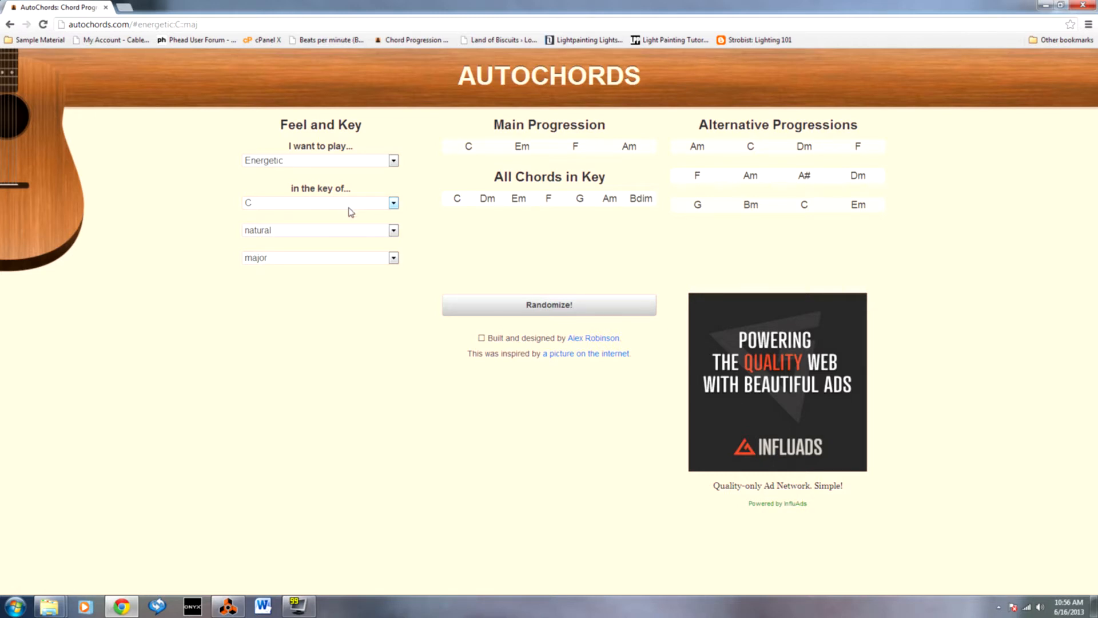
{"action": "left_click", "coordinate": [470, 154]}
Switch to Reason, start creating an instrument, and browse to the Propellerhead Refills folder within Refills
{"action": "left_click", "coordinate": [227, 607]}
{"action": "right_click", "coordinate": [584, 378]}
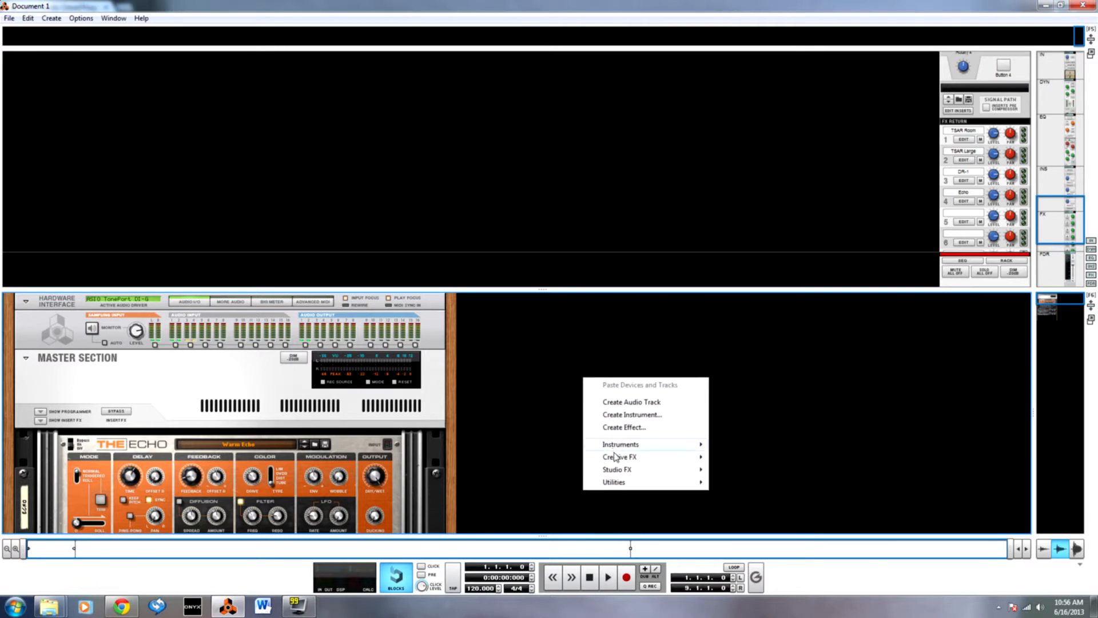
{"action": "left_click", "coordinate": [632, 415]}
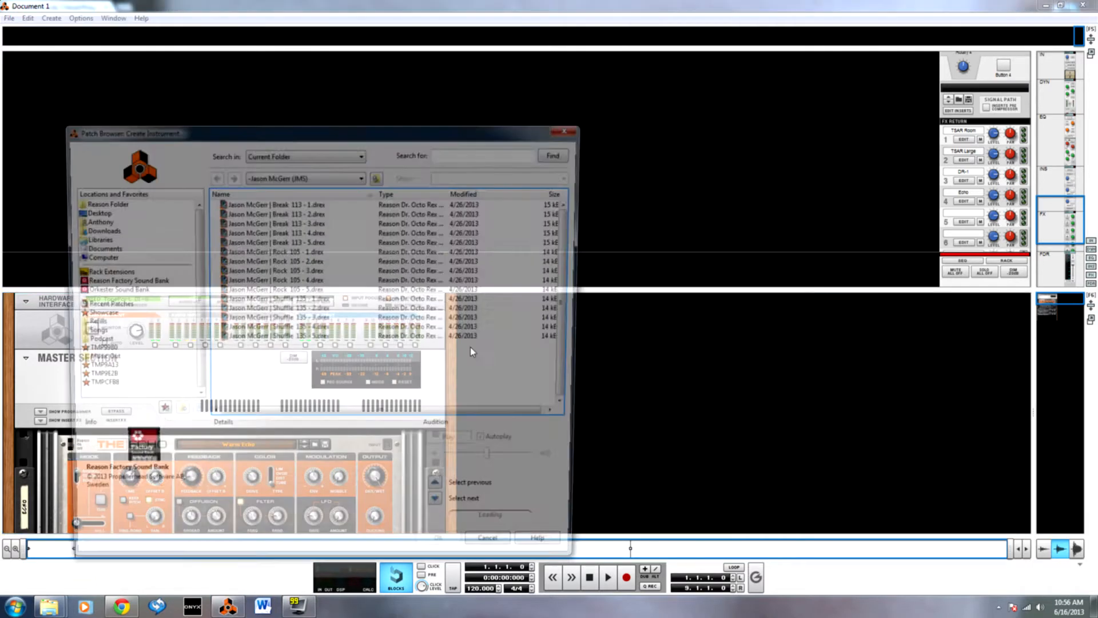
{"action": "left_click", "coordinate": [120, 281]}
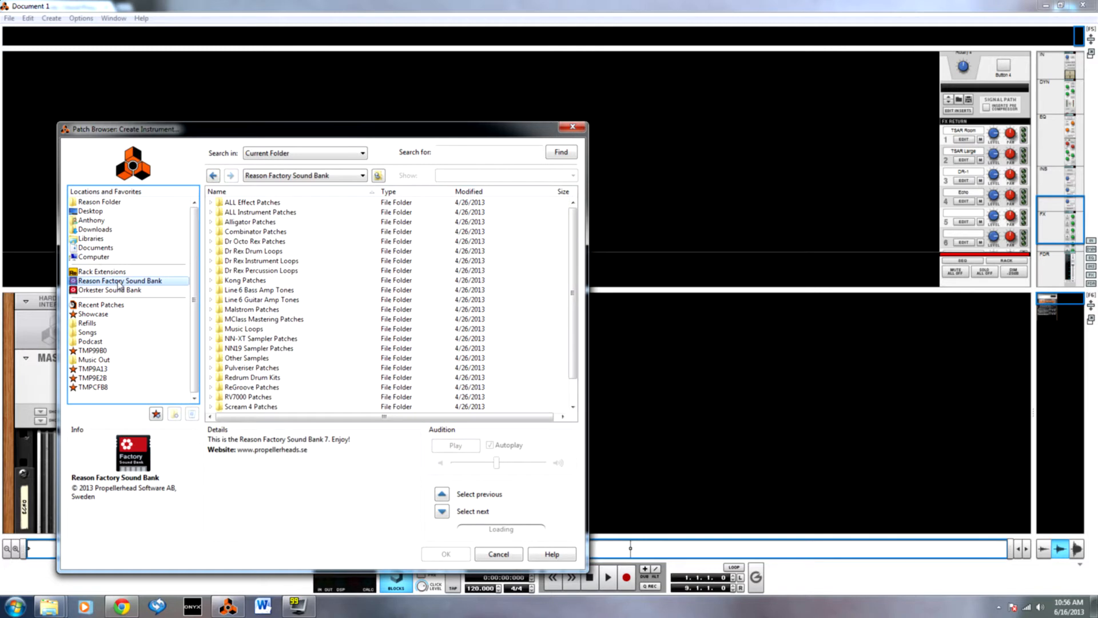
{"action": "left_click", "coordinate": [141, 322]}
{"action": "left_click", "coordinate": [252, 329]}
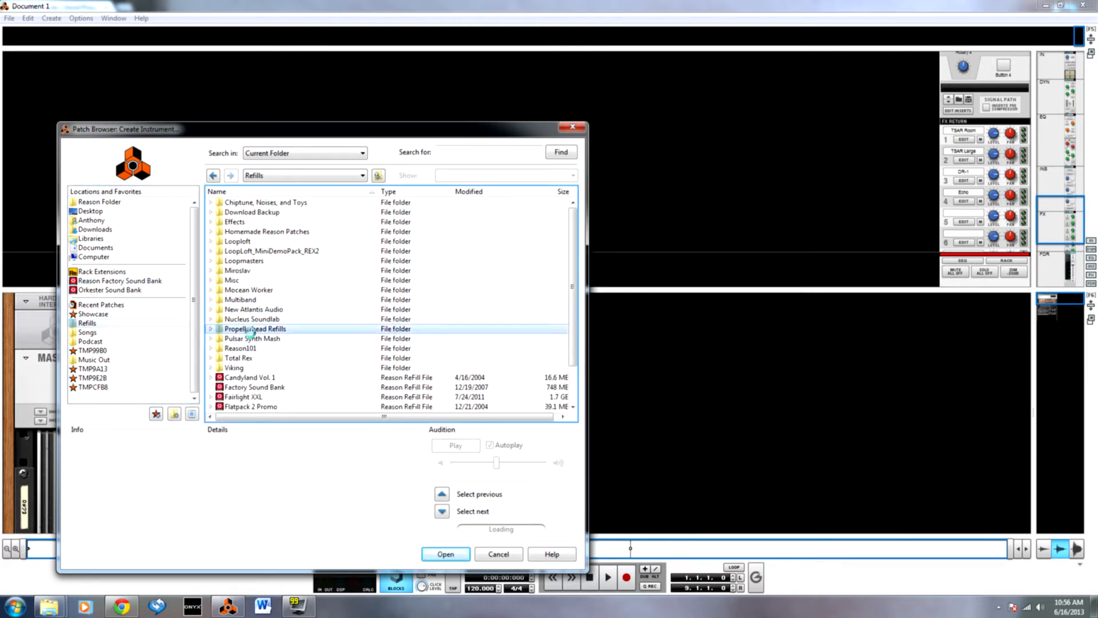
{"action": "key", "text": "Return"}
Create a piano instrument from the Reason Pianos refill with the Steinway K Upright preset Upright Elegante (cls+jaz+amb+rib)
{"action": "left_click", "coordinate": [261, 349]}
{"action": "double_click", "coordinate": [260, 348]}
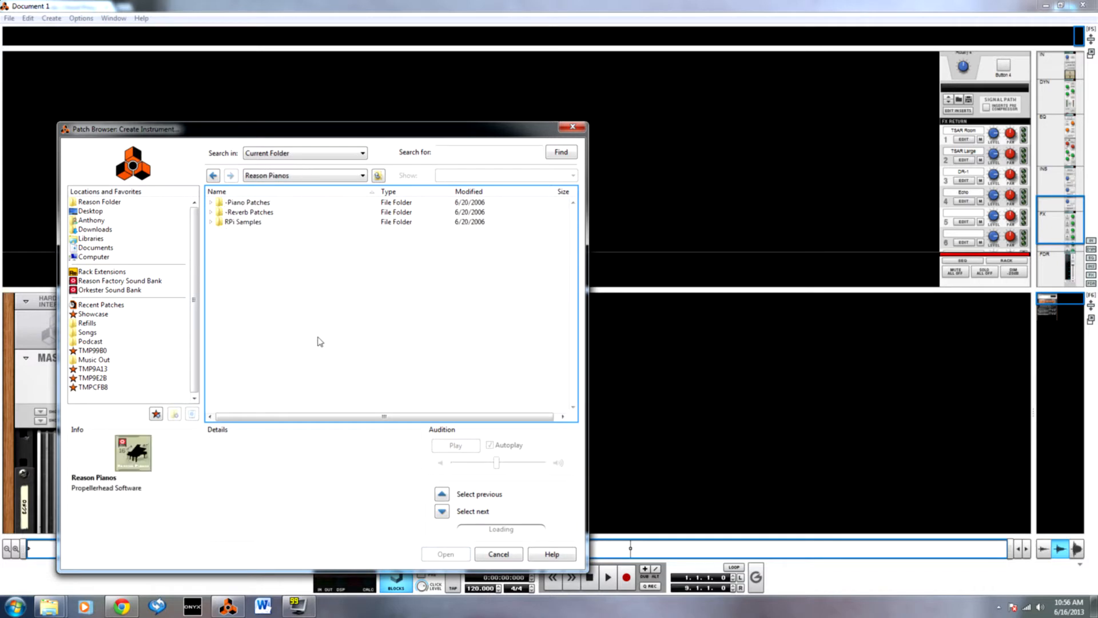
{"action": "double_click", "coordinate": [256, 205]}
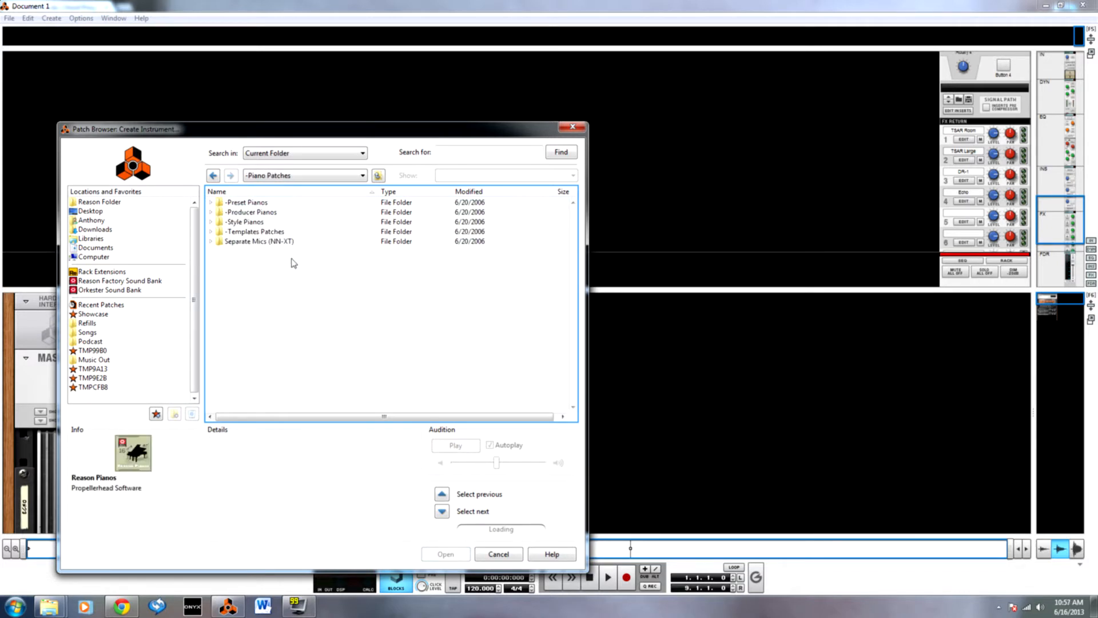
{"action": "double_click", "coordinate": [251, 203]}
{"action": "double_click", "coordinate": [265, 212]}
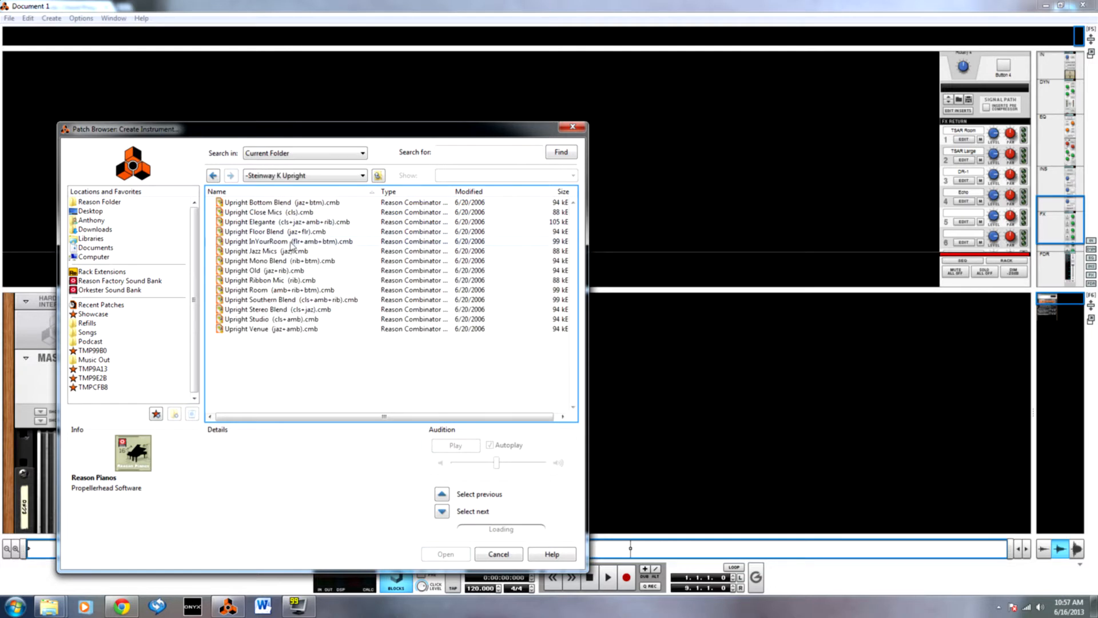
{"action": "left_click", "coordinate": [307, 223]}
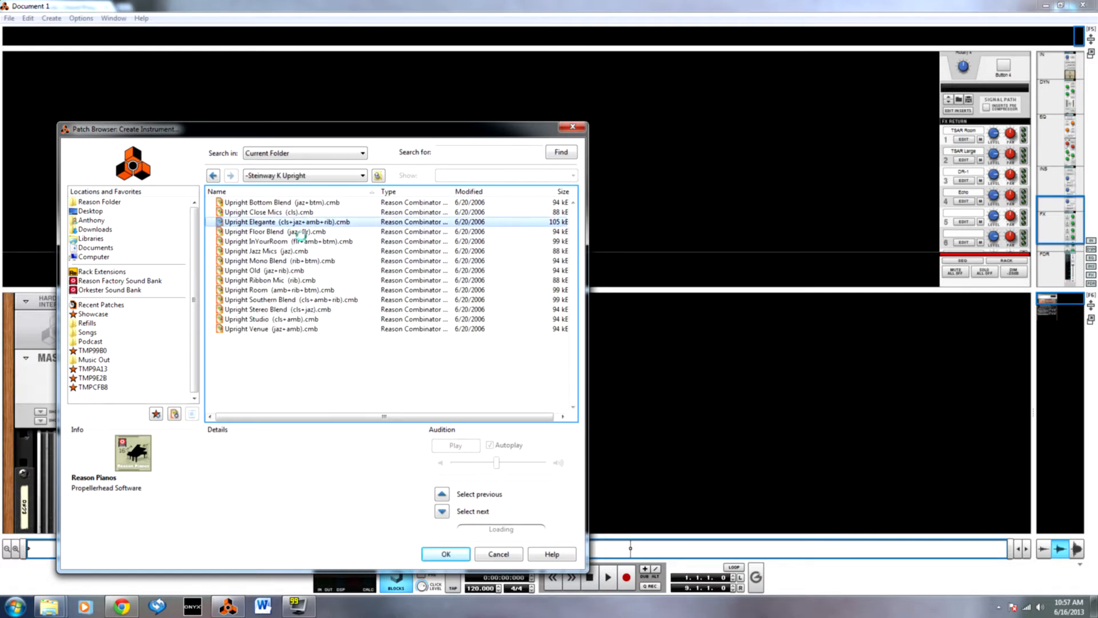
{"action": "left_click", "coordinate": [454, 554]}
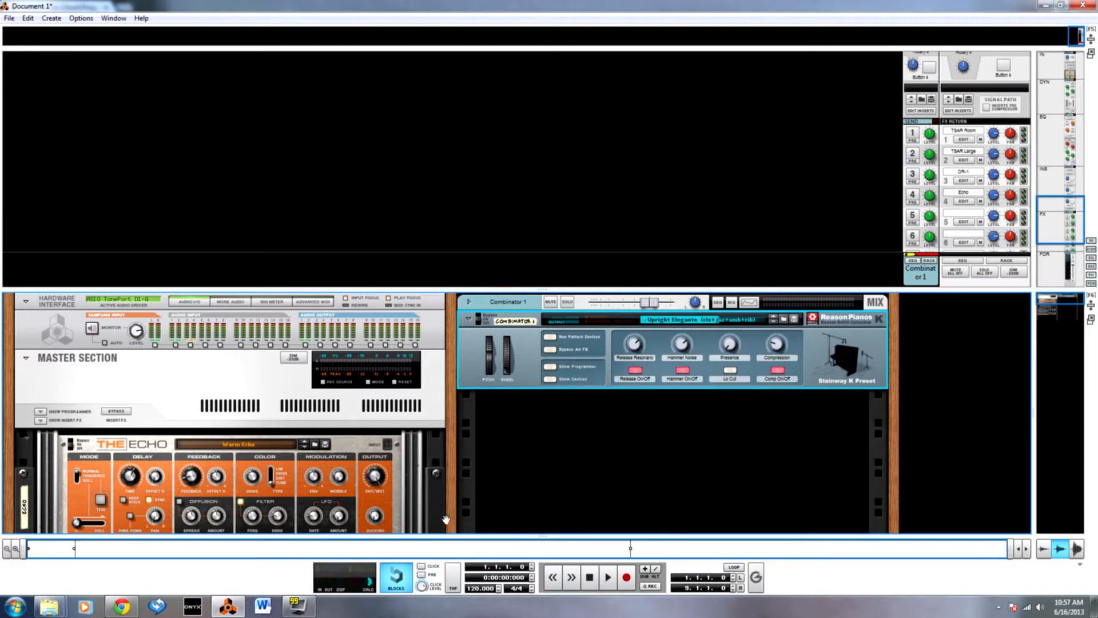
Alternate between the AutoChords page and Reason to read the C major progressions and try their chords on the piano
{"action": "key", "text": "alt+Tab"}
{"action": "key", "text": "alt+Tab"}
{"action": "key", "text": "alt+Tab"}
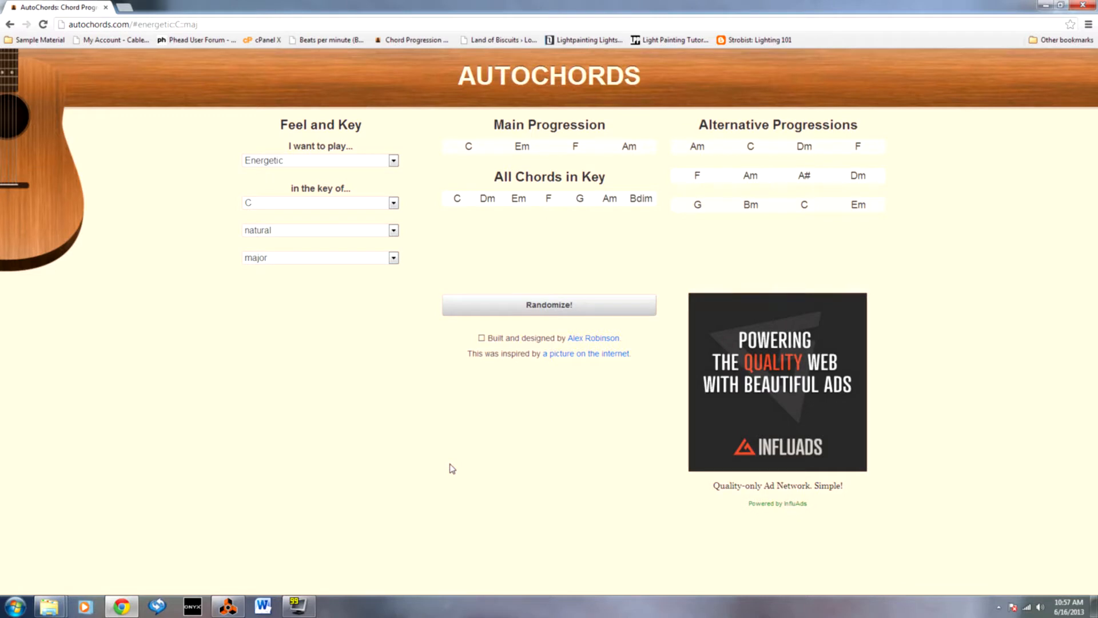
{"action": "key", "text": "alt+Tab"}
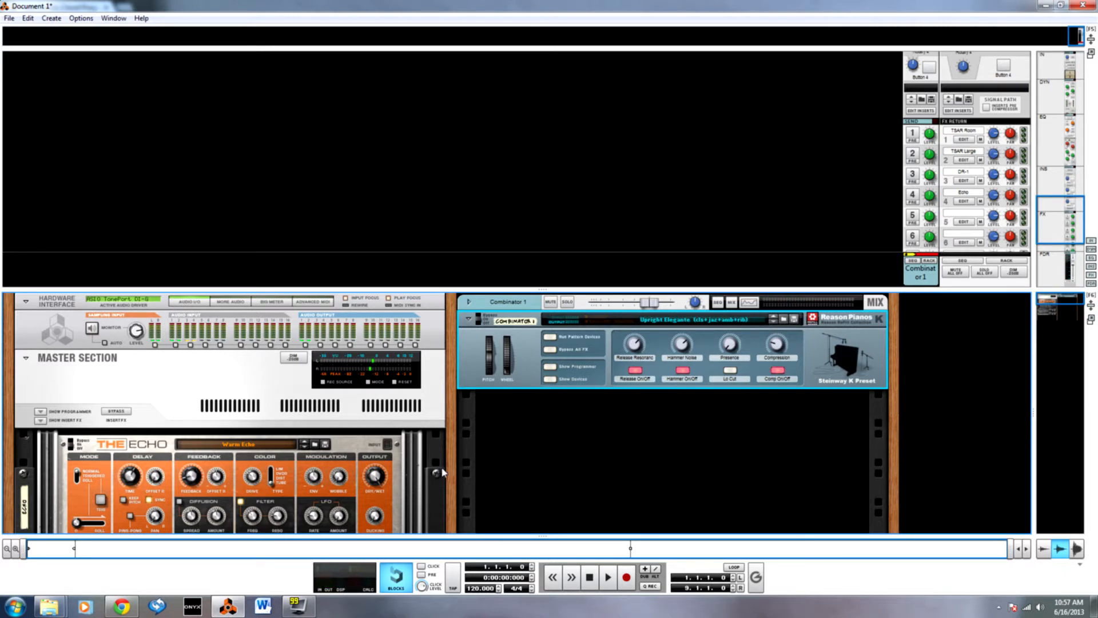
{"action": "key", "text": "alt+Tab"}
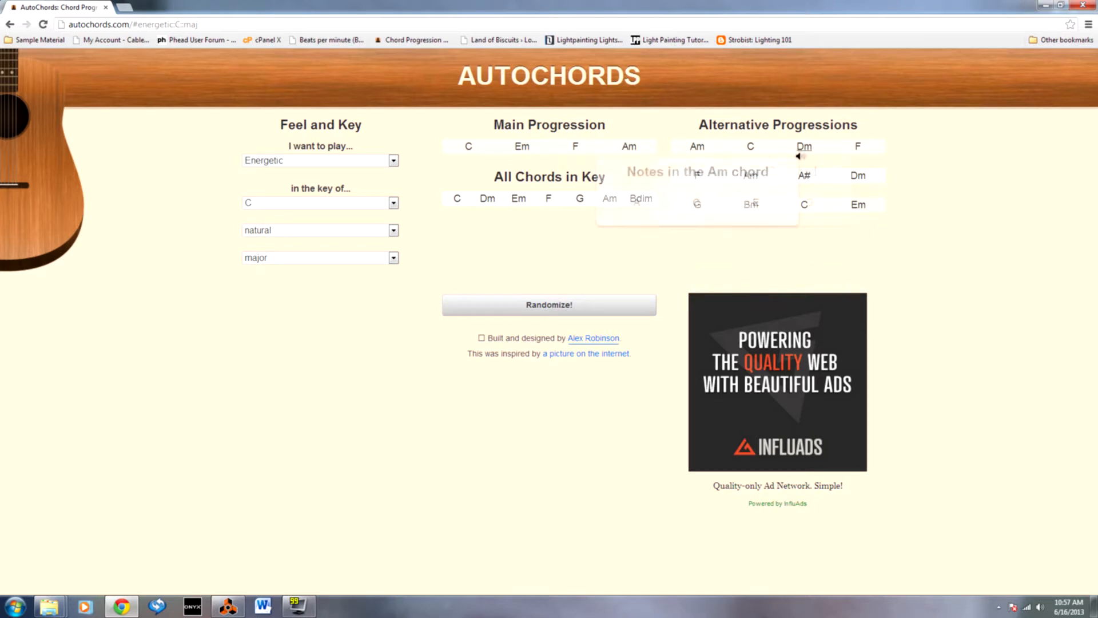
{"action": "key", "text": "alt+Tab"}
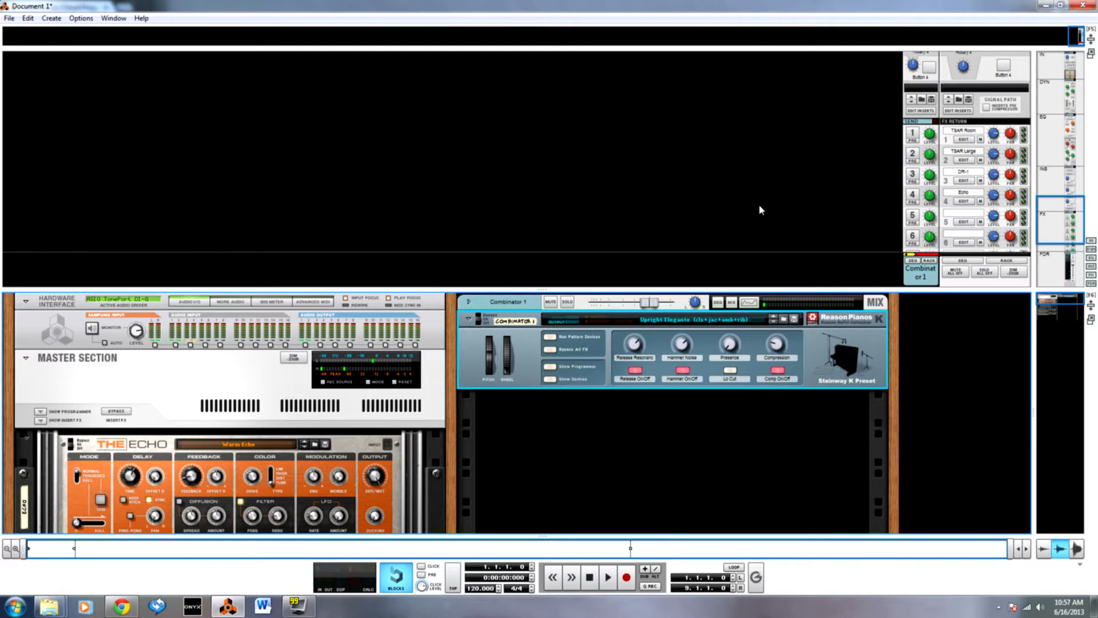
Show the sequencer, enable the click and pre-count, and set the song tempo to 105
{"action": "key", "text": "F7"}
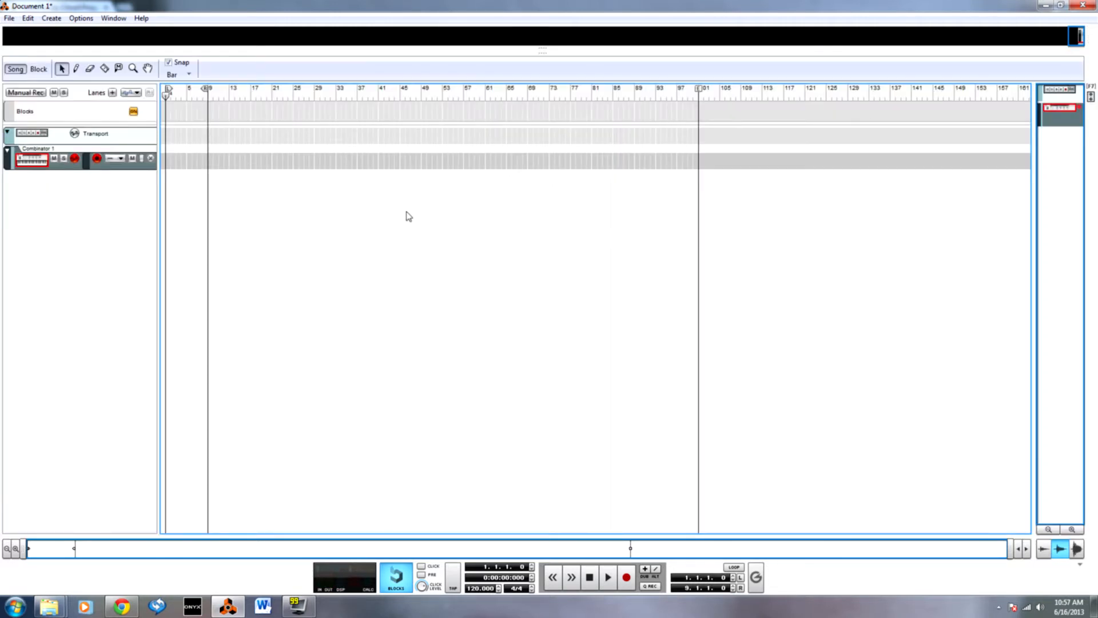
{"action": "left_click", "coordinate": [424, 575]}
{"action": "left_click", "coordinate": [423, 567]}
{"action": "double_click", "coordinate": [479, 589]}
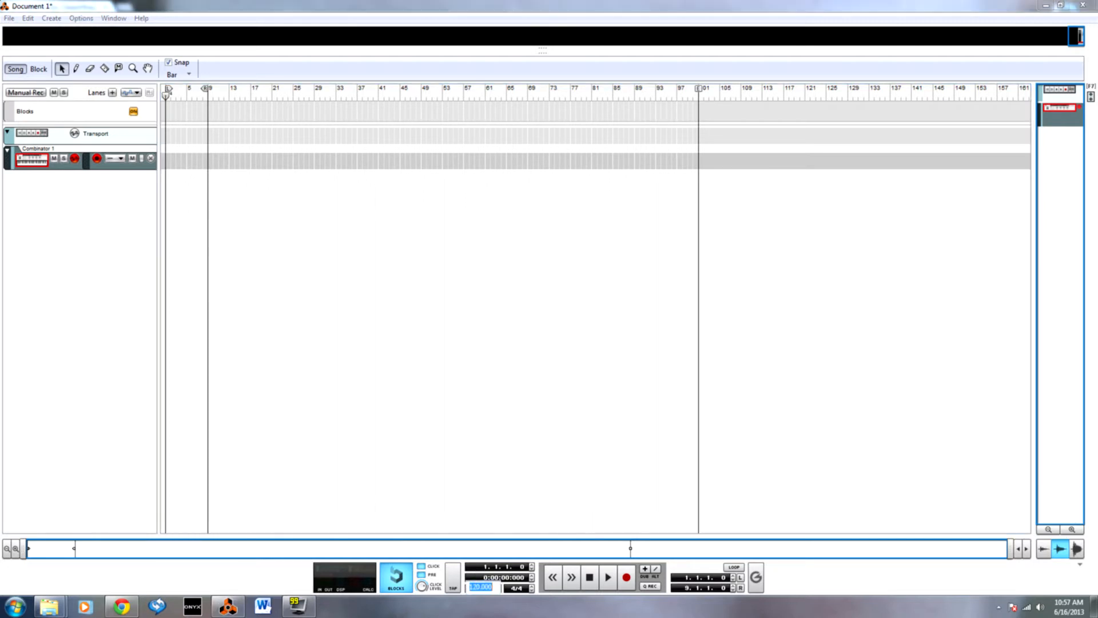
{"action": "type", "text": "105"}
{"action": "key", "text": "Return"}
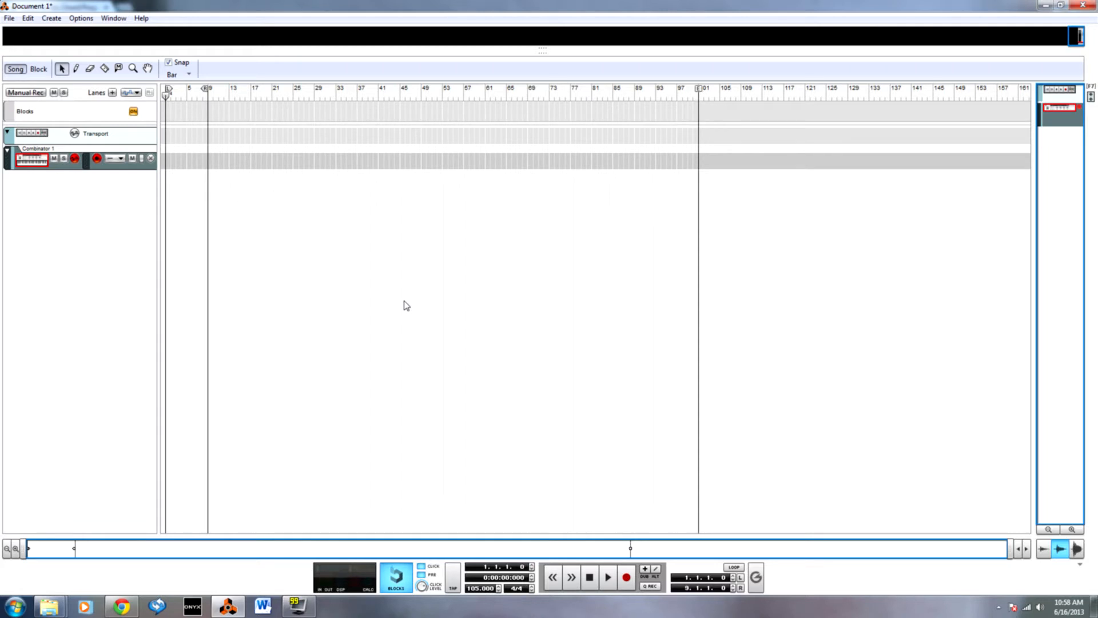
Record a clip of four piano chords about 5 bars long on the Combinator track from bar 1, and stop recording
{"action": "key", "text": "ctrl+Return"}
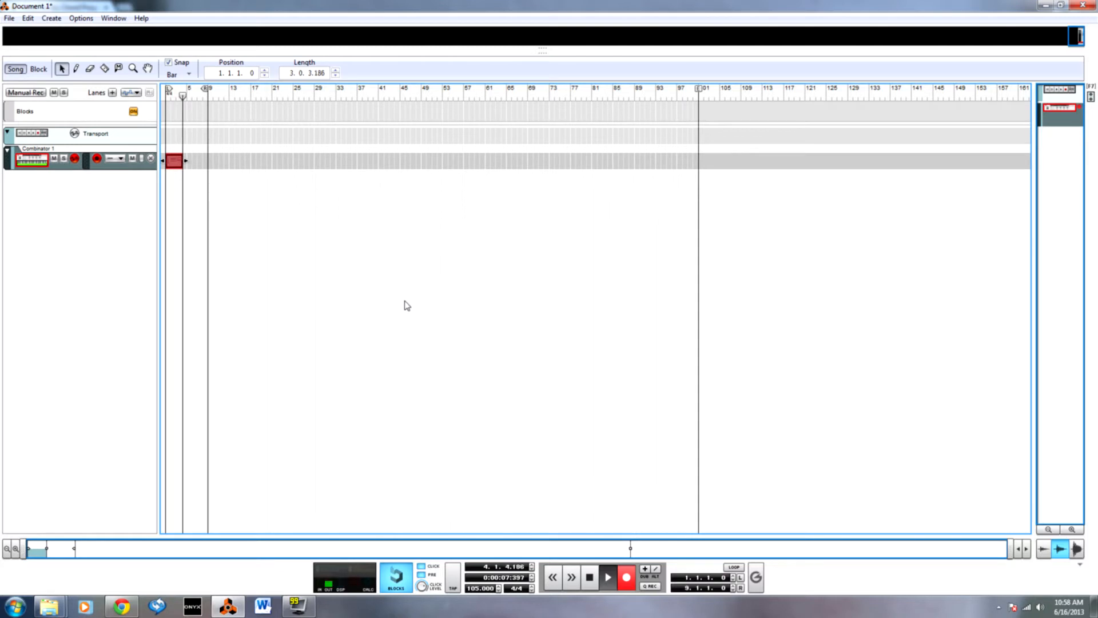
{"action": "key", "text": "alt+space"}
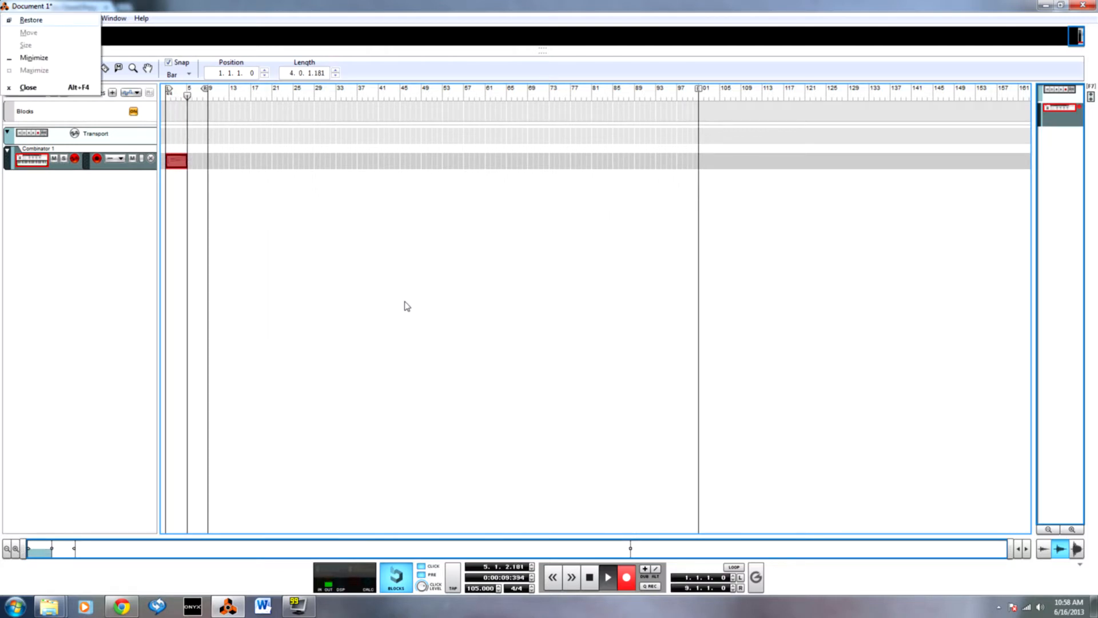
{"action": "left_click", "coordinate": [387, 300]}
{"action": "key", "text": "space"}
Open the recorded piano clip for note editing and delete the stray short note below the first chord
{"action": "double_click", "coordinate": [174, 162]}
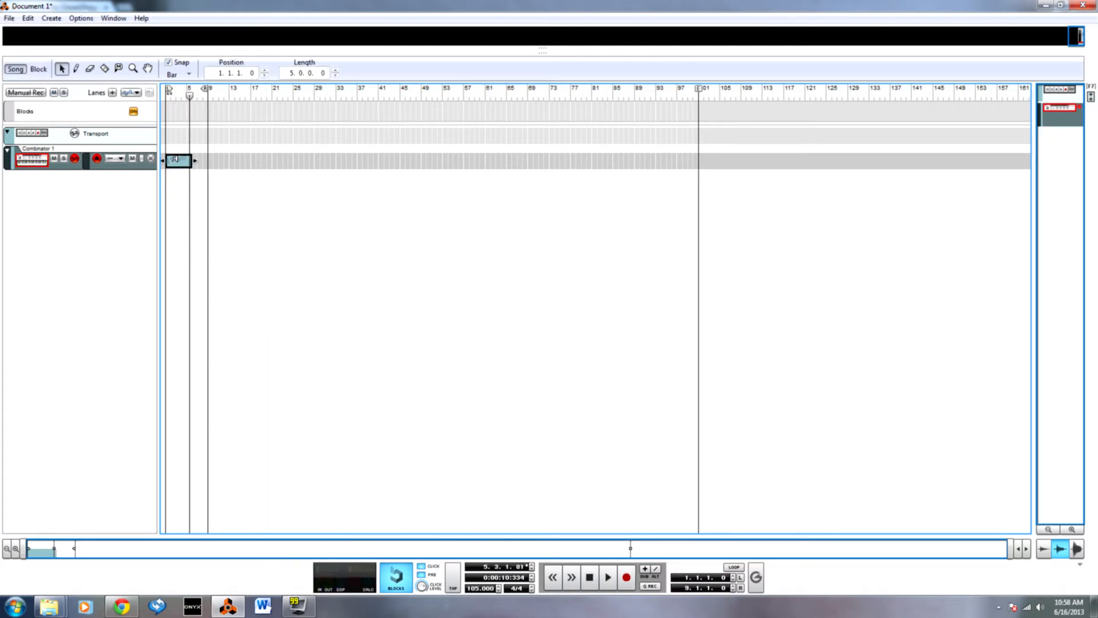
{"action": "left_click_drag", "start_coordinate": [370, 204], "coordinate": [113, 385]}
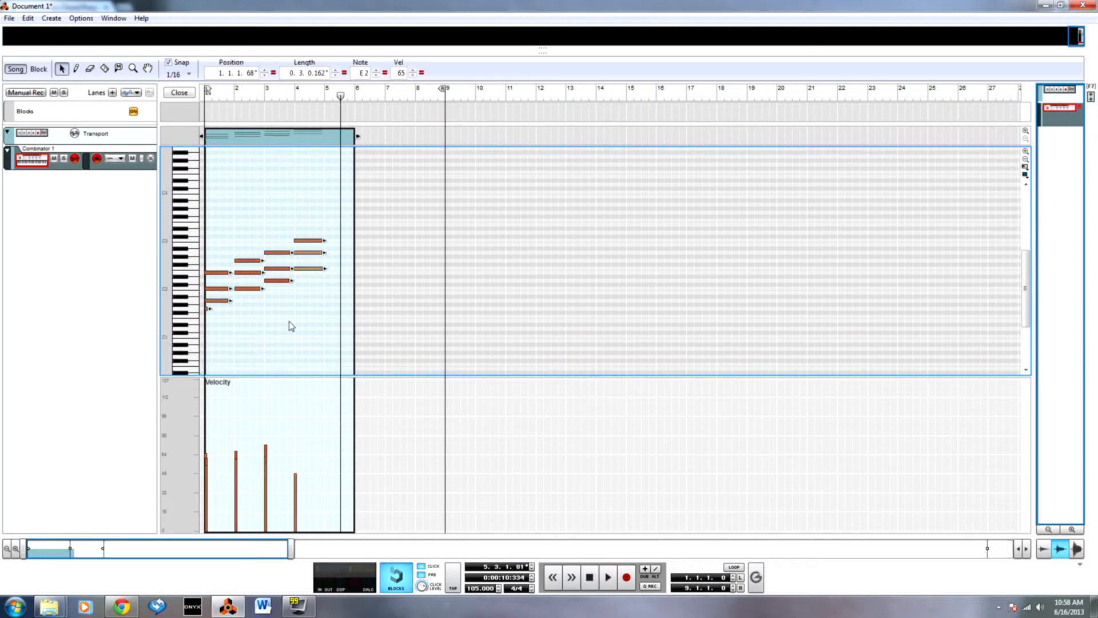
{"action": "left_click", "coordinate": [221, 313]}
{"action": "left_click", "coordinate": [207, 308]}
{"action": "key", "text": "Delete"}
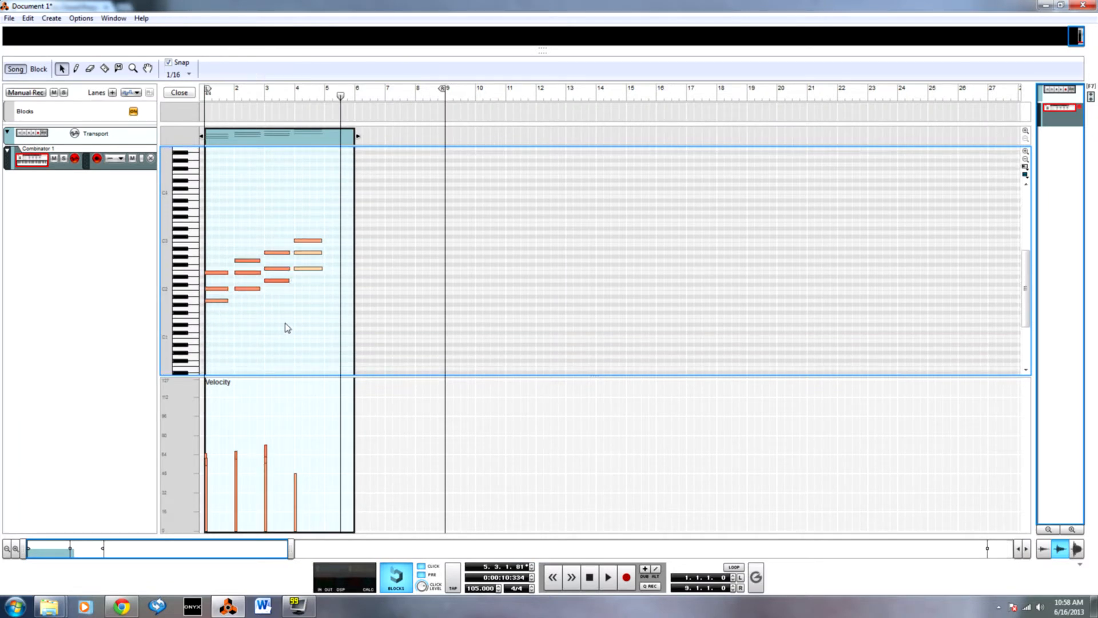
Quantize all notes in the piano clip to 1/8 at 100%
{"action": "left_click_drag", "start_coordinate": [385, 342], "coordinate": [207, 175]}
{"action": "key", "text": "F8"}
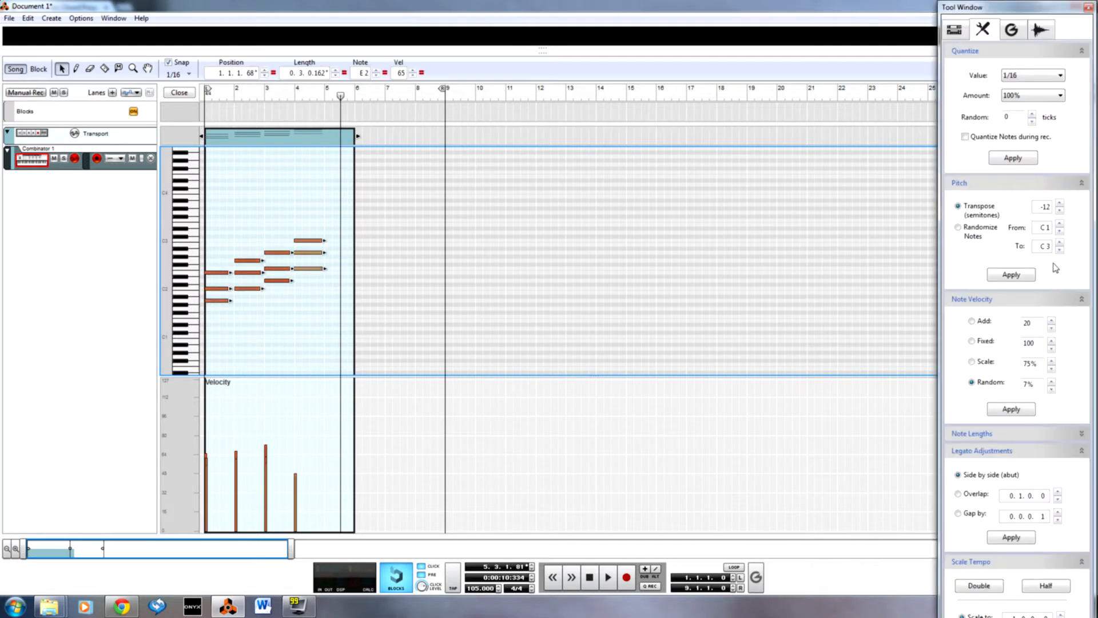
{"action": "left_click", "coordinate": [1035, 76]}
{"action": "left_click", "coordinate": [1032, 112]}
{"action": "left_click", "coordinate": [1011, 158]}
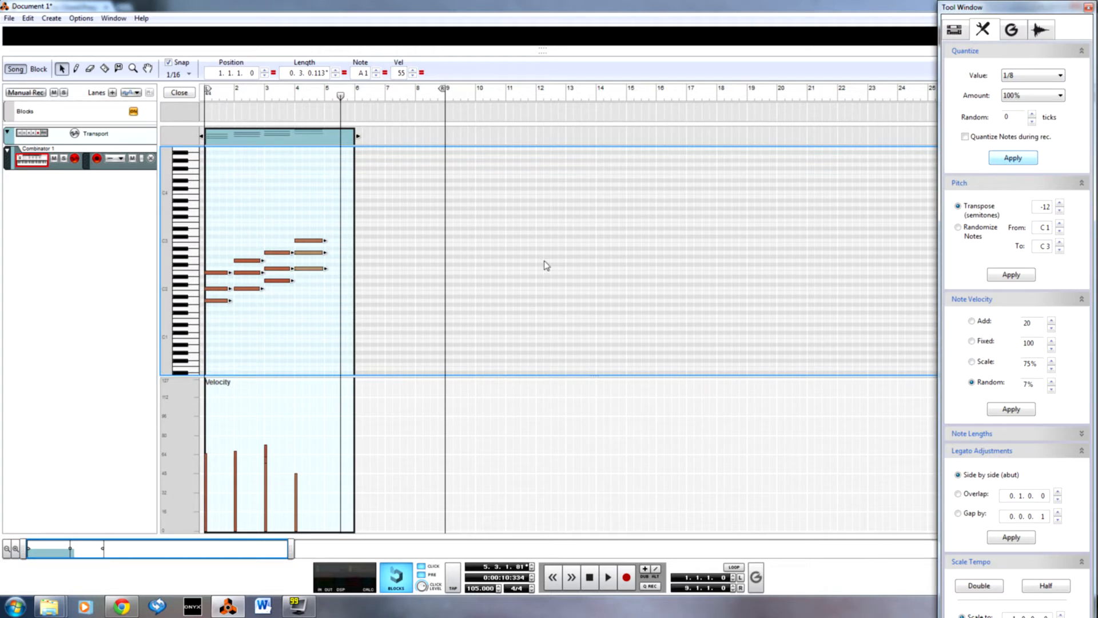
{"action": "left_click", "coordinate": [481, 254]}
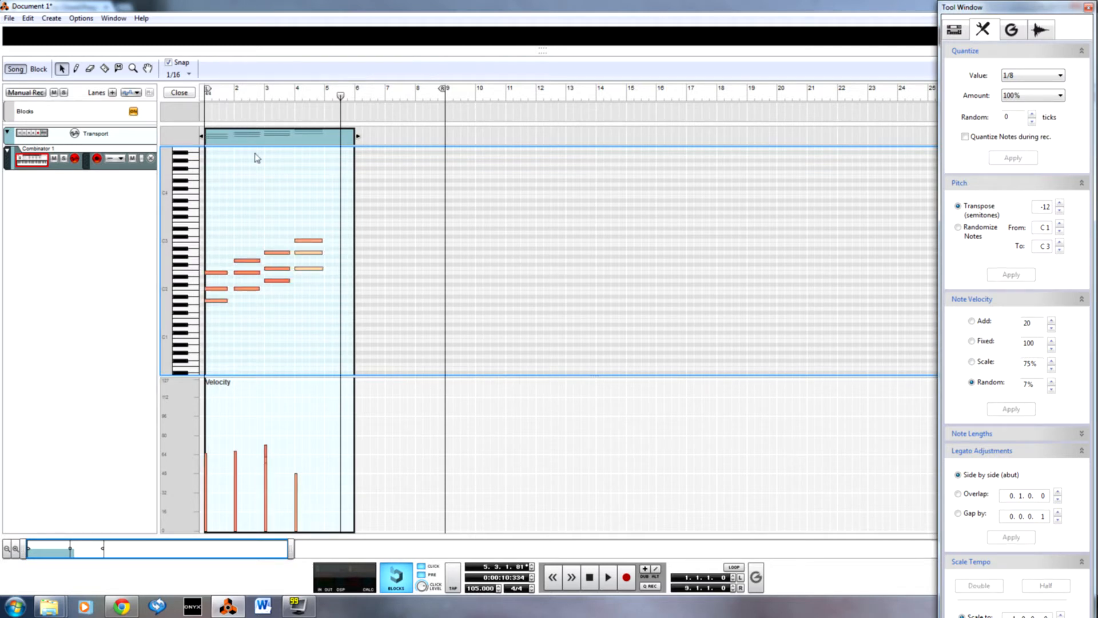
Raise the velocity of the fourth chord slightly with the Pencil tool in the velocity lane
{"action": "key", "text": "w"}
{"action": "left_click", "coordinate": [295, 462]}
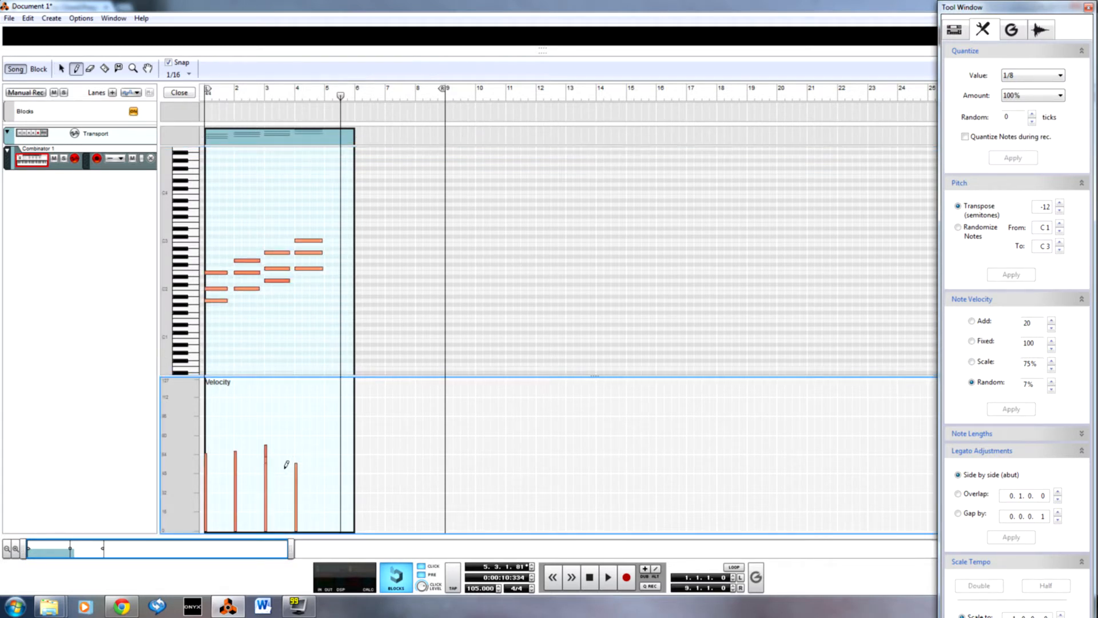
Close the note editor, play back the edited piano chords in the arrangement, and stop playback
{"action": "key", "text": "q"}
{"action": "key", "text": "Escape"}
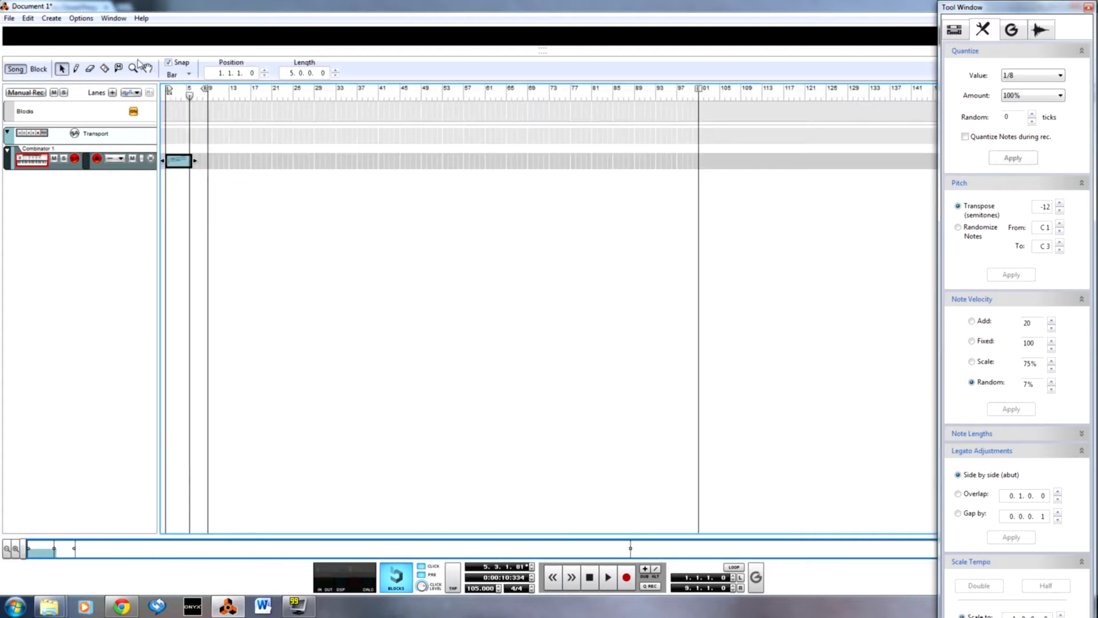
{"action": "key", "text": "space"}
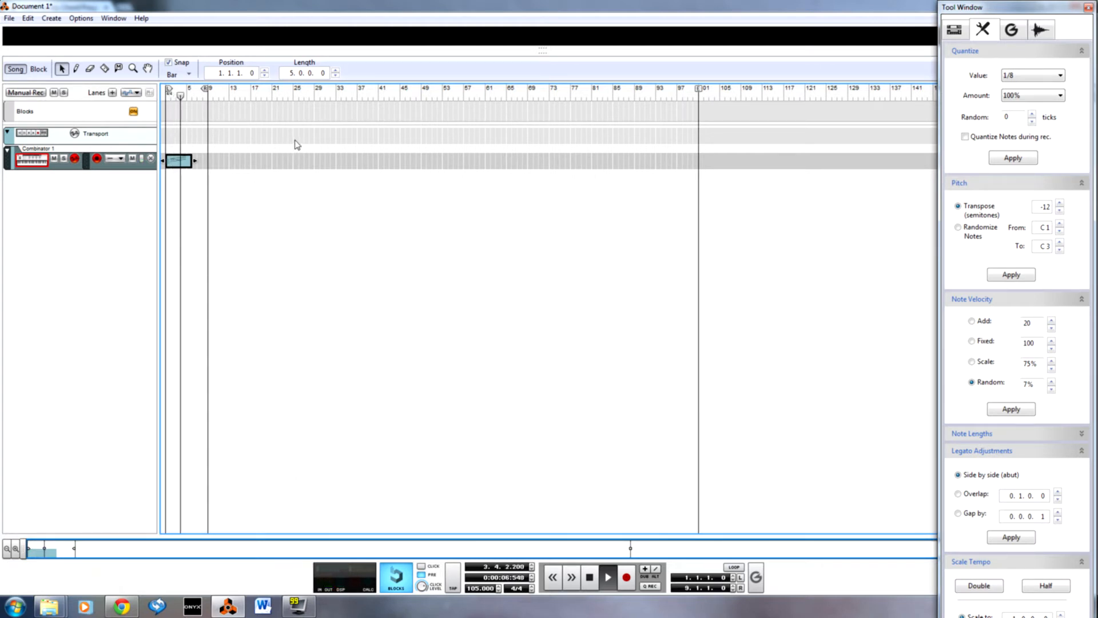
{"action": "key", "text": "space"}
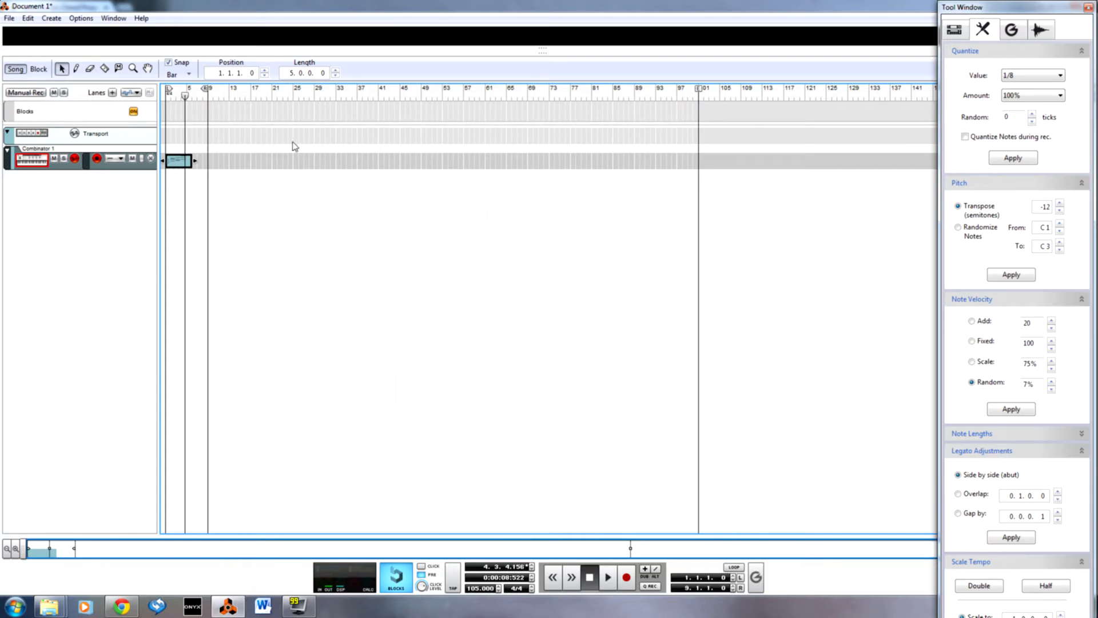
Copy the piano clip so the copy starts at bar 5, and shorten the copy to end at bar 9
{"action": "scroll", "coordinate": [231, 191], "scroll_direction": "up", "scroll_amount": 5}
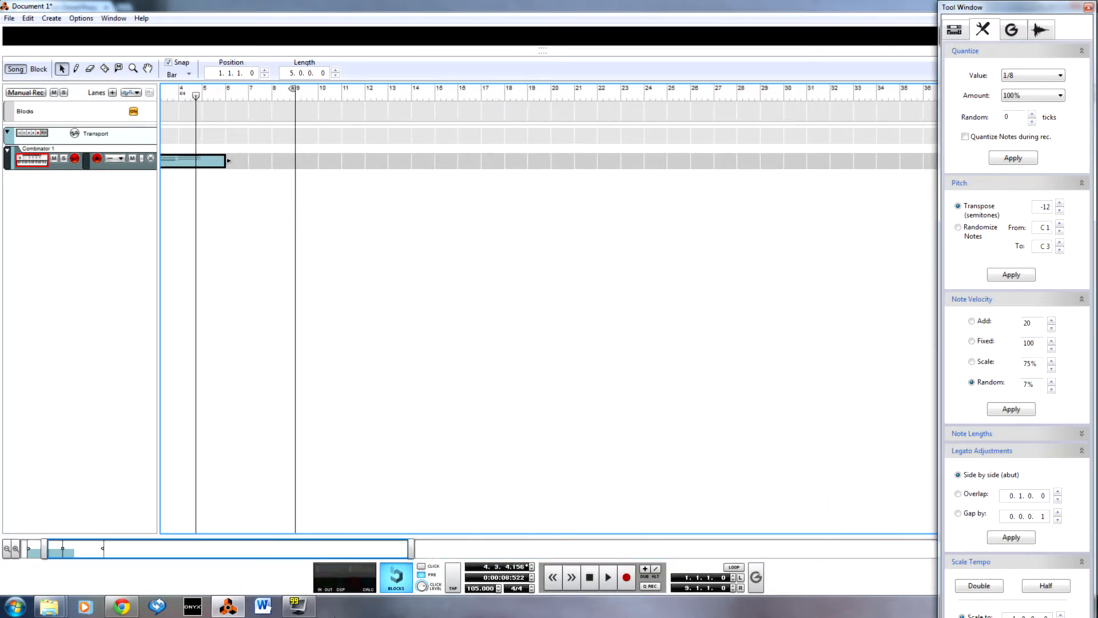
{"action": "left_click_drag", "start_coordinate": [297, 540], "coordinate": [302, 552]}
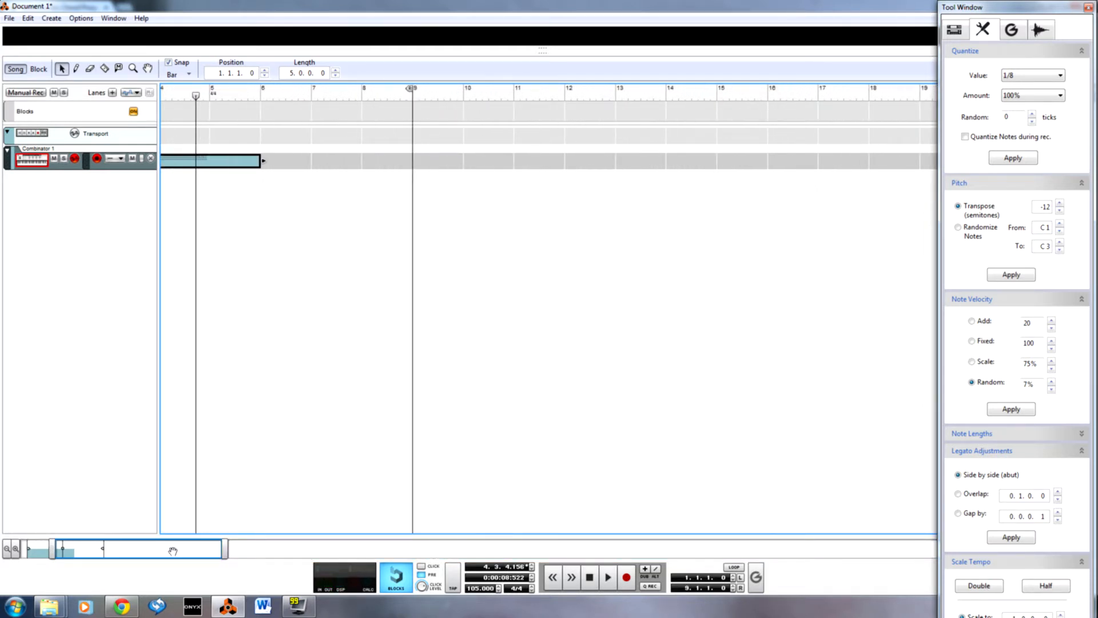
{"action": "left_click_drag", "start_coordinate": [174, 550], "coordinate": [52, 525]}
{"action": "left_click", "coordinate": [386, 170]}
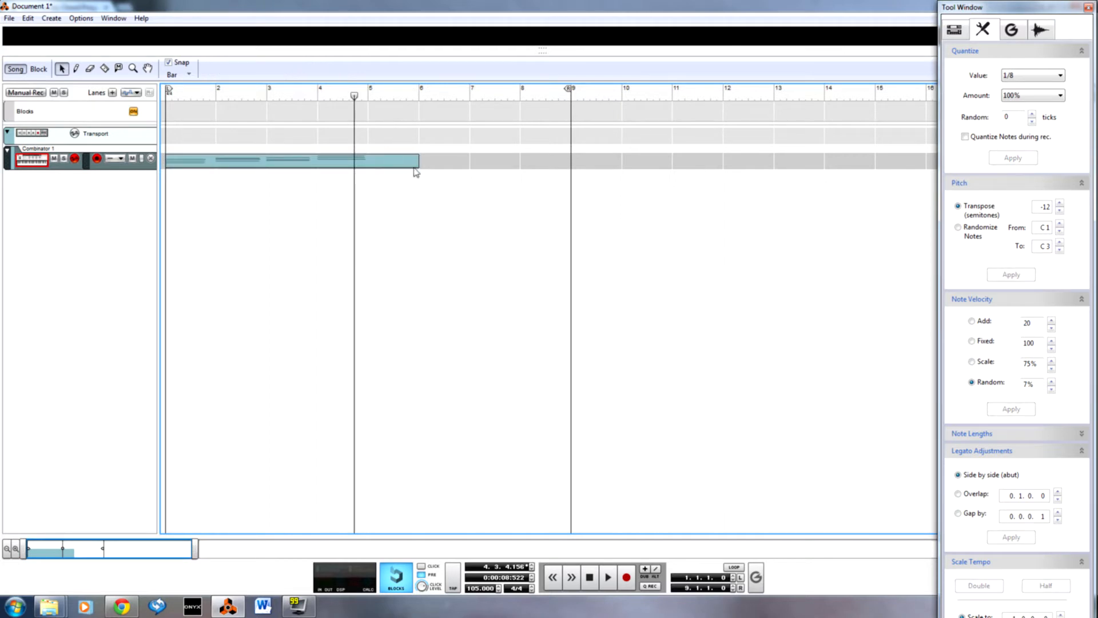
{"action": "scroll", "coordinate": [424, 163], "scroll_direction": "up", "scroll_amount": 3}
{"action": "left_click_drag", "start_coordinate": [261, 222], "coordinate": [494, 197], "text": "ctrl"}
{"action": "left_click", "coordinate": [630, 228]}
{"action": "left_click", "coordinate": [644, 201]}
{"action": "left_click_drag", "start_coordinate": [650, 204], "coordinate": [591, 195]}
{"action": "left_click", "coordinate": [392, 410]}
Rename the Combinator 1 track as Piano
{"action": "right_click", "coordinate": [75, 295]}
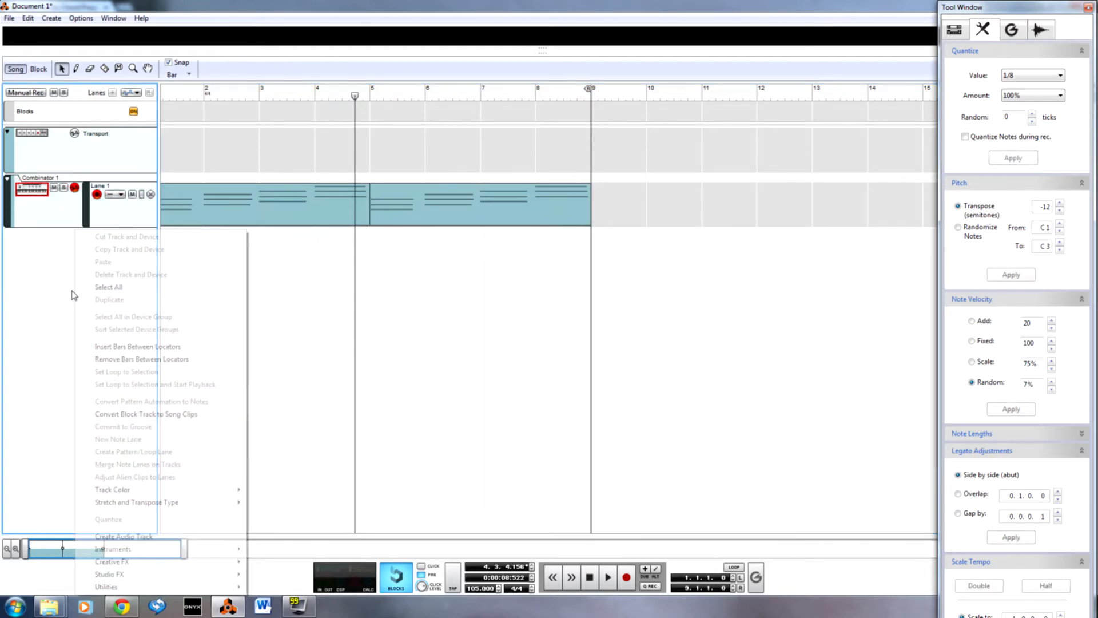
{"action": "left_click", "coordinate": [36, 171]}
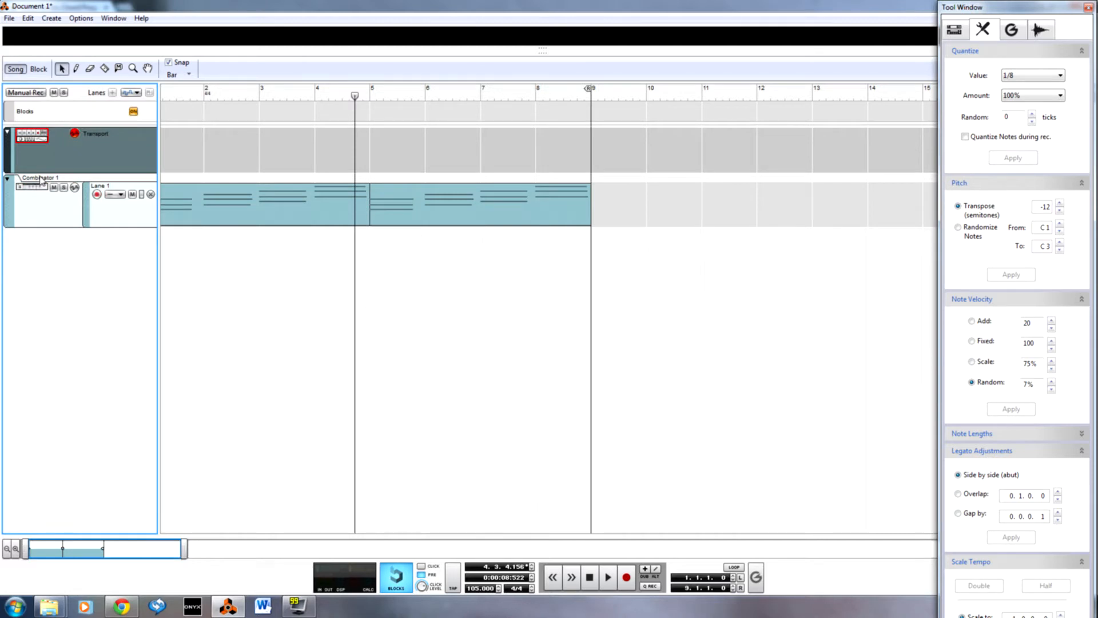
{"action": "double_click", "coordinate": [40, 178]}
{"action": "type", "text": "Piano"}
{"action": "key", "text": "Return"}
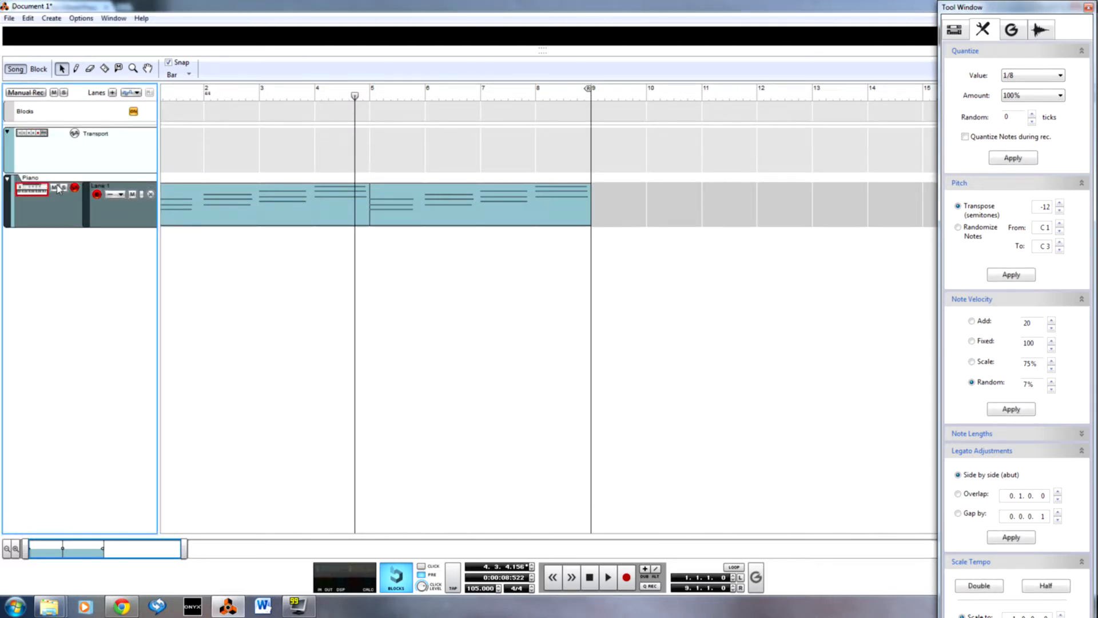
Show the rack and open the patch browser for creating a new instrument below the Piano device
{"action": "key", "text": "F6"}
{"action": "right_click", "coordinate": [598, 253]}
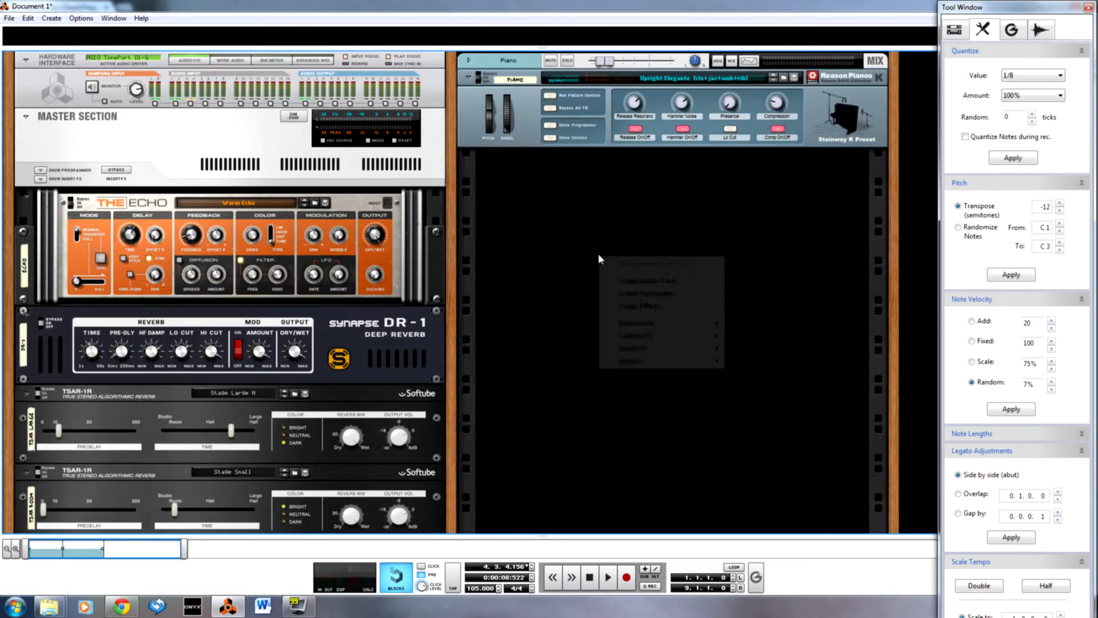
{"action": "right_click", "coordinate": [541, 197]}
{"action": "mouse_move", "coordinate": [620, 302]}
{"action": "left_click", "coordinate": [655, 418]}
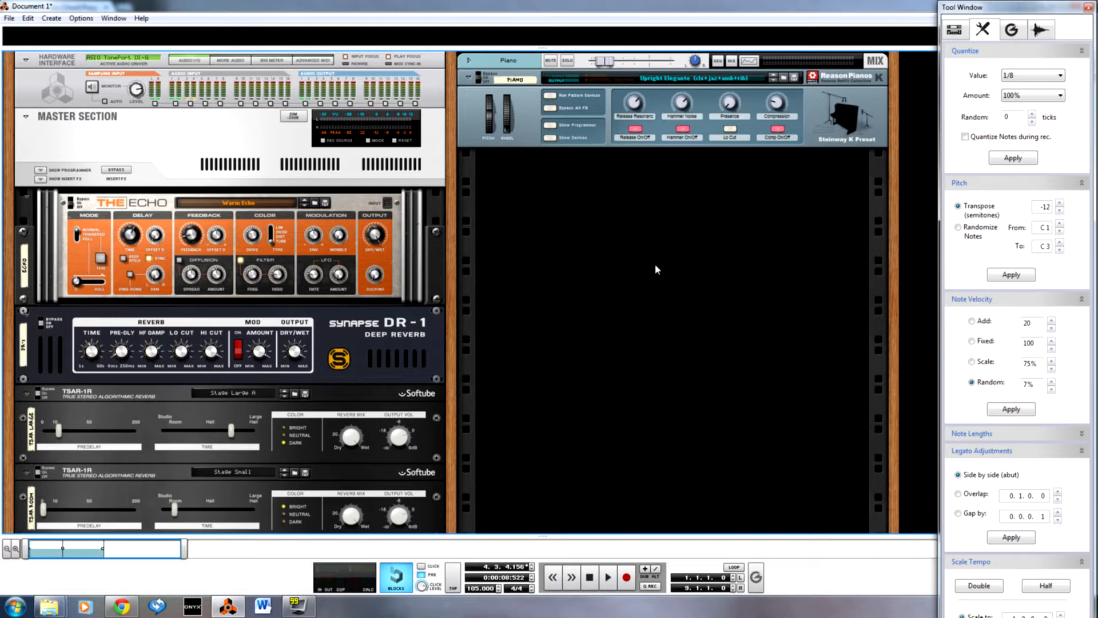
{"action": "right_click", "coordinate": [571, 214]}
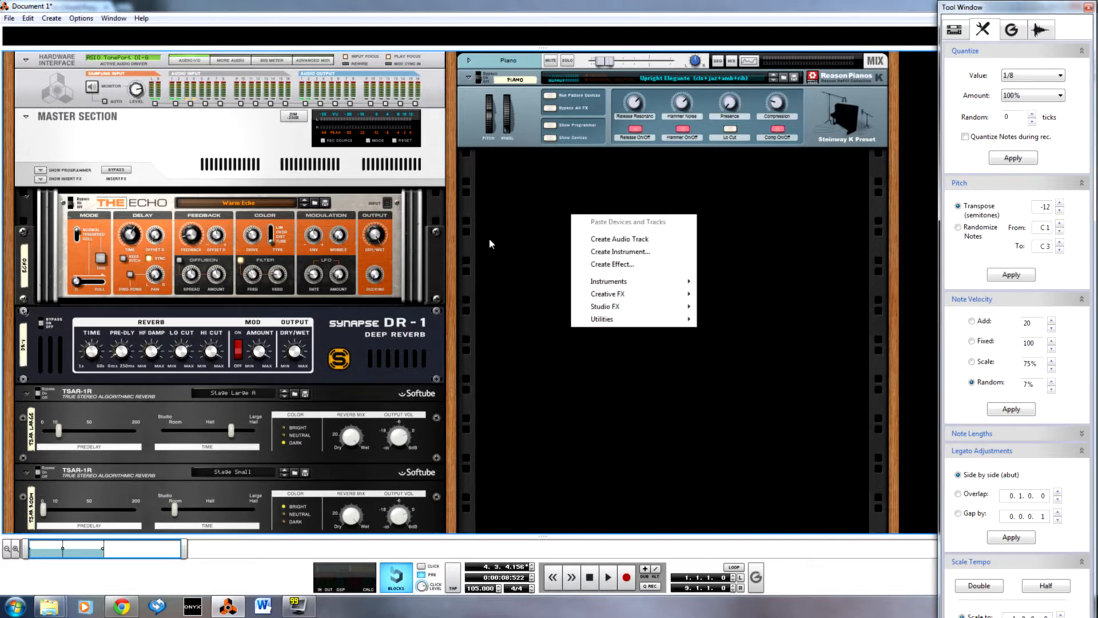
{"action": "left_click", "coordinate": [583, 252]}
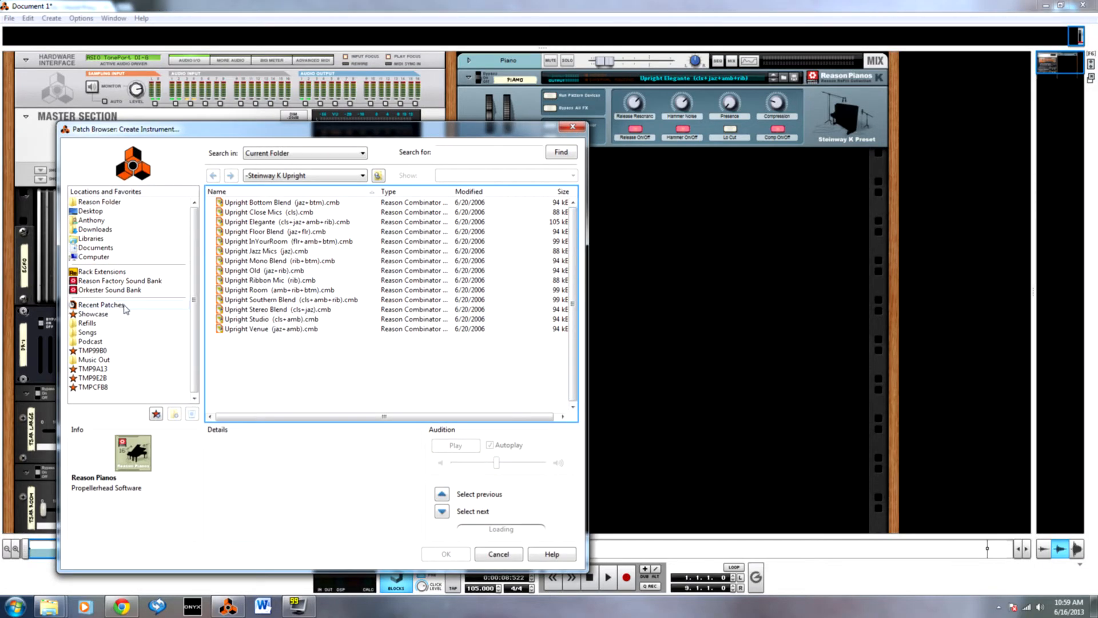
Create the instrument from the Bow Control Violin 1 patch in the Advanced Combis folder of the Miroslav Solo Strings Refill
{"action": "left_click", "coordinate": [87, 323]}
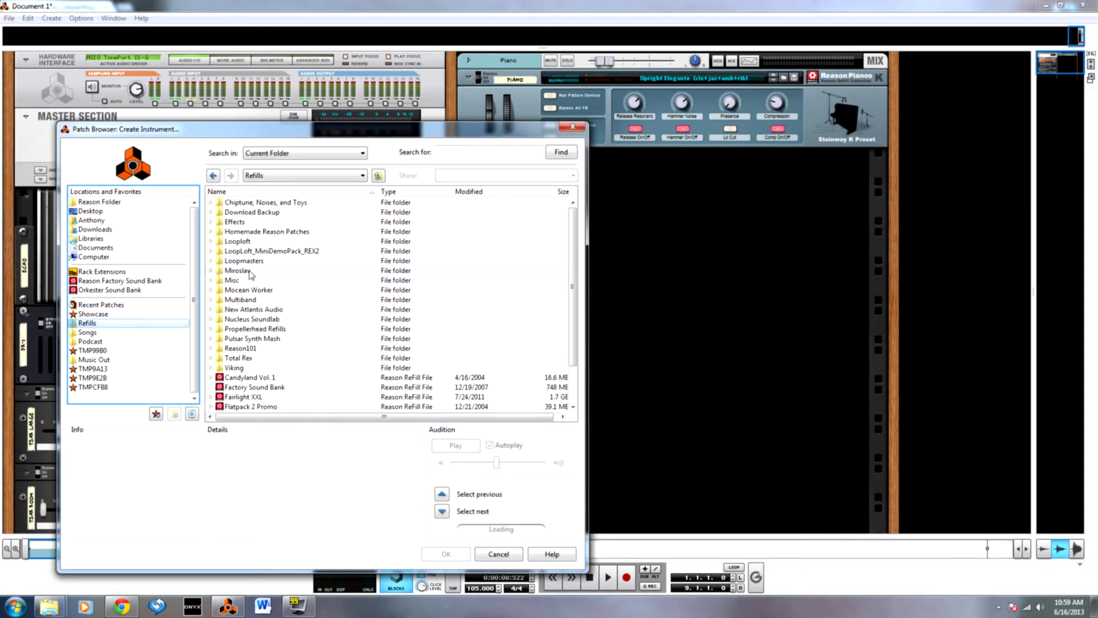
{"action": "left_click", "coordinate": [247, 271]}
{"action": "key", "text": "Return"}
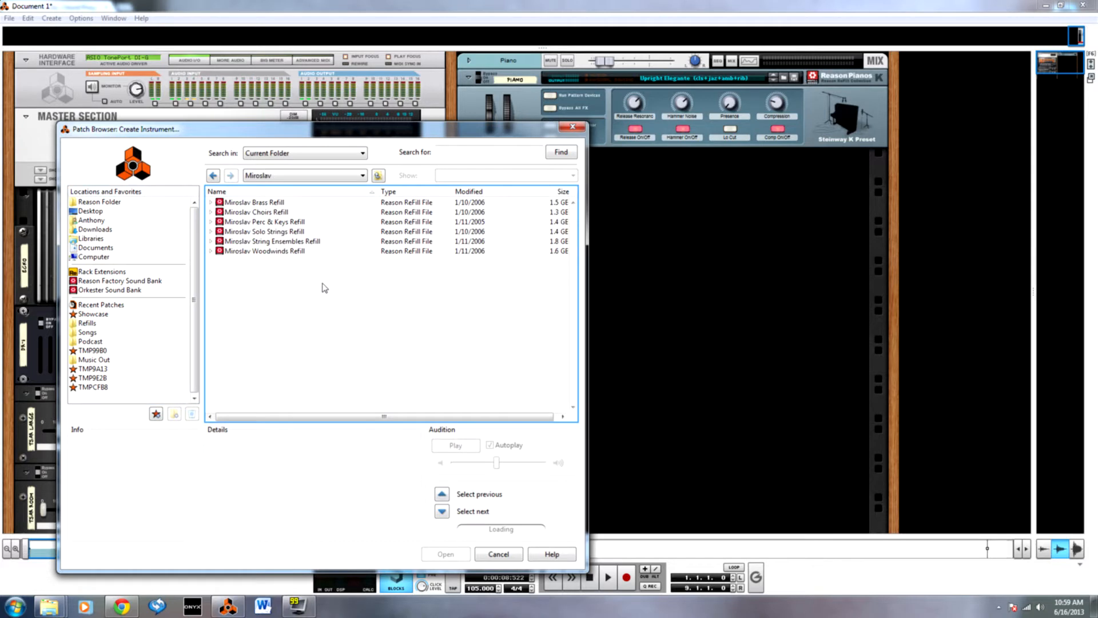
{"action": "double_click", "coordinate": [281, 231]}
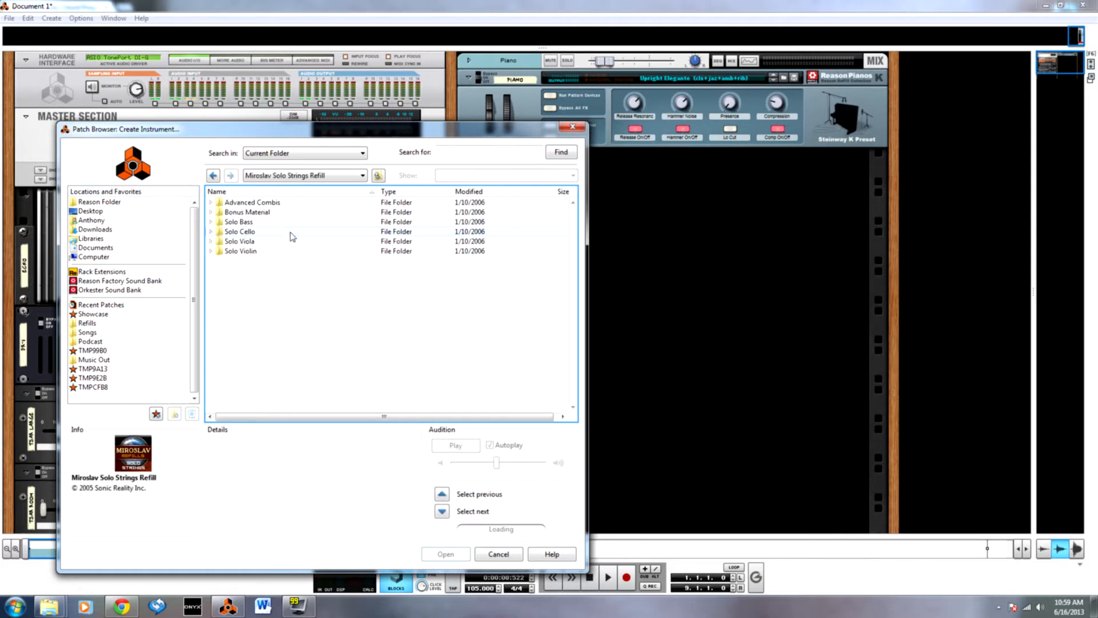
{"action": "double_click", "coordinate": [266, 204]}
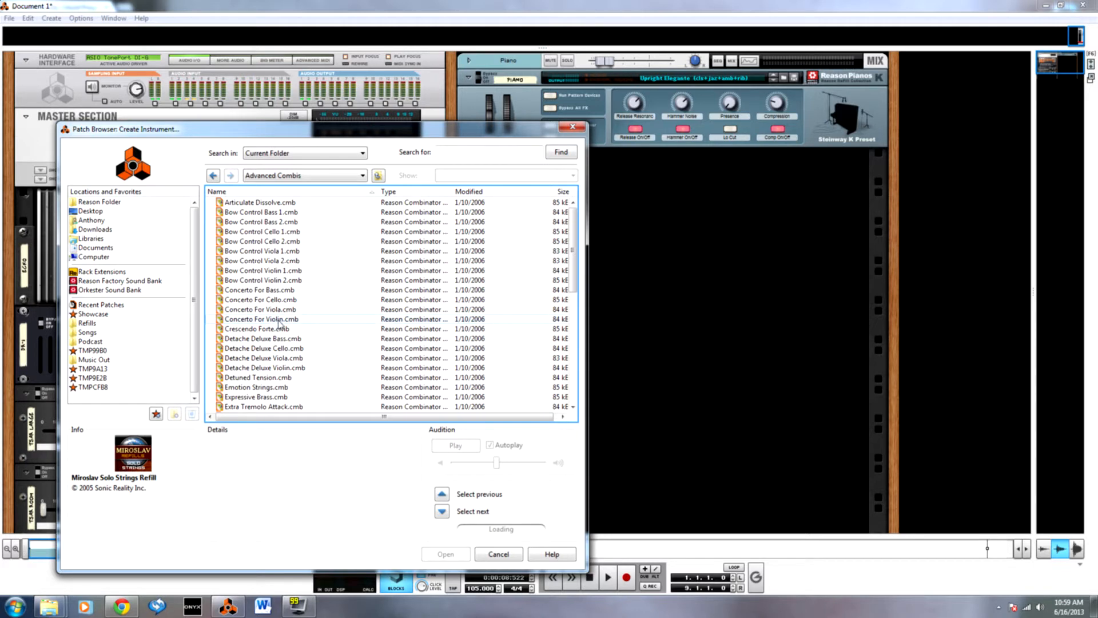
{"action": "left_click", "coordinate": [283, 271]}
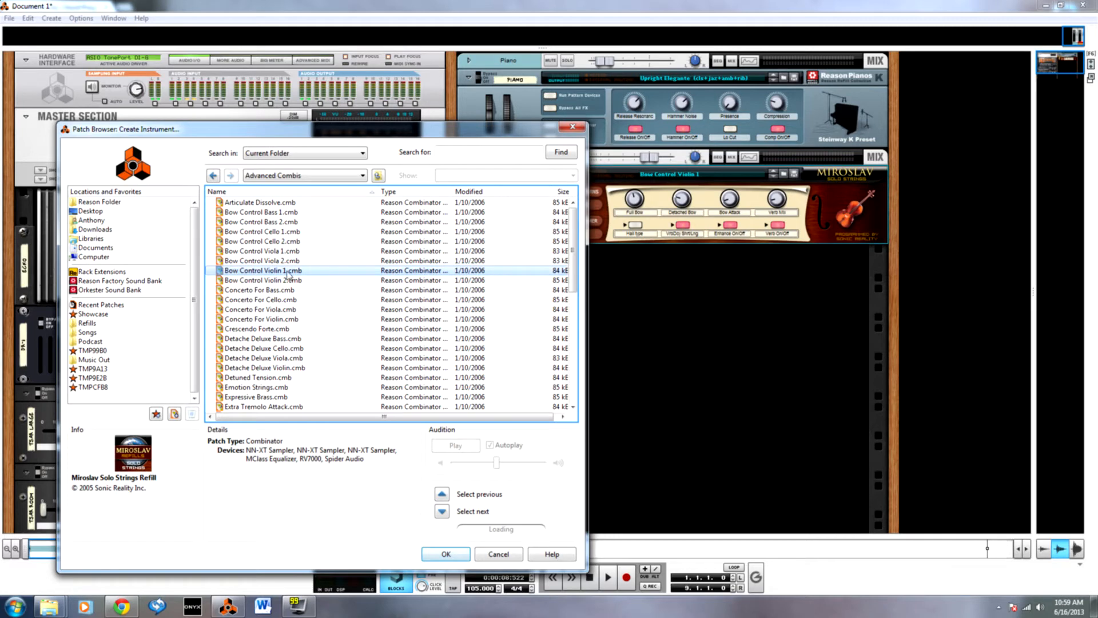
{"action": "left_click", "coordinate": [445, 553]}
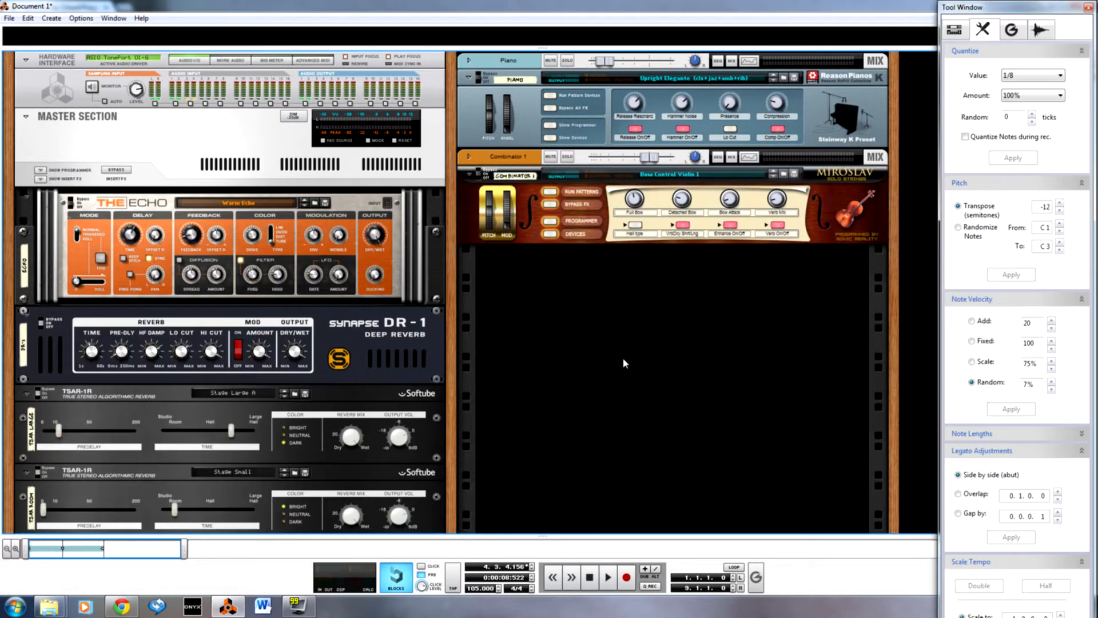
Add an RPG-8 Monophonic Arpeggiator below the violin Combinator and check its cabling on the back of the rack
{"action": "key", "text": "F7"}
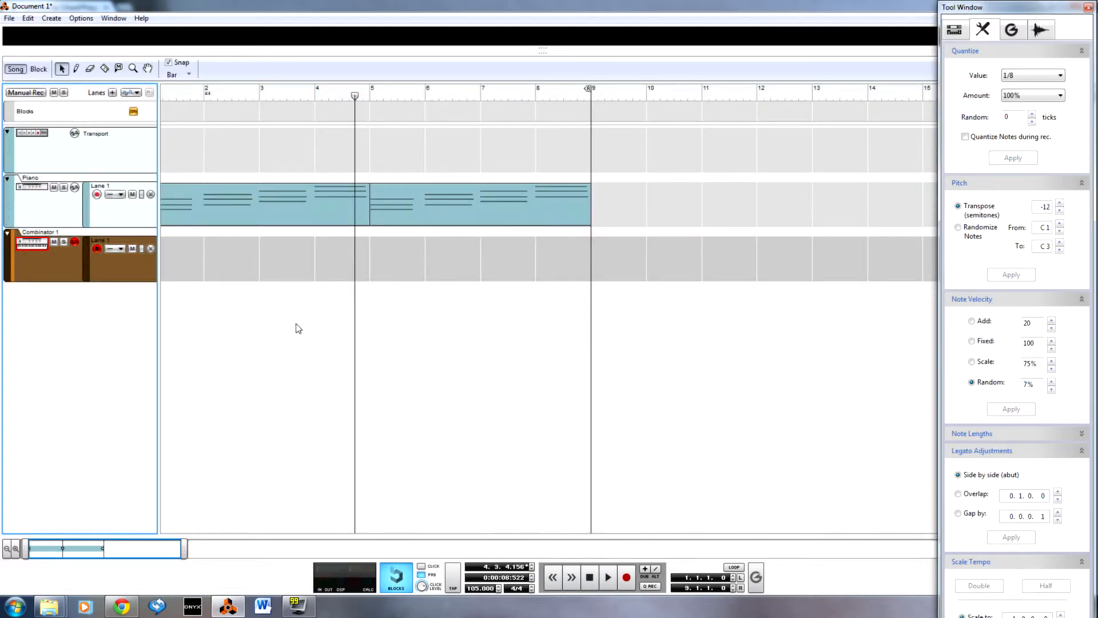
{"action": "key", "text": "F6"}
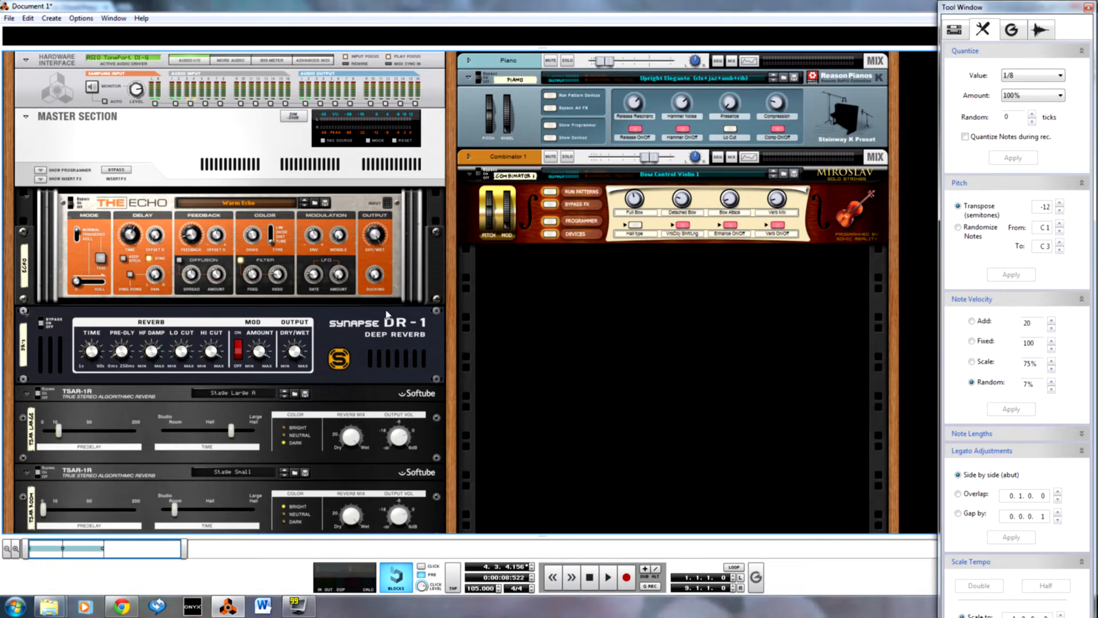
{"action": "right_click", "coordinate": [848, 218]}
{"action": "mouse_move", "coordinate": [894, 355]}
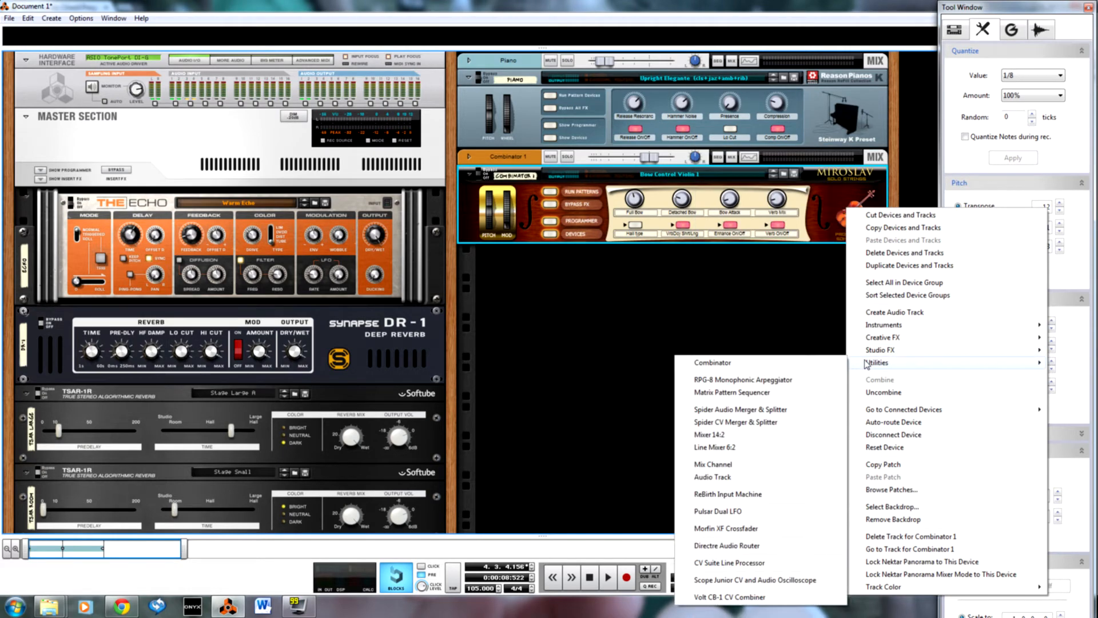
{"action": "left_click", "coordinate": [770, 382]}
{"action": "key", "text": "Tab"}
{"action": "key", "text": "Tab"}
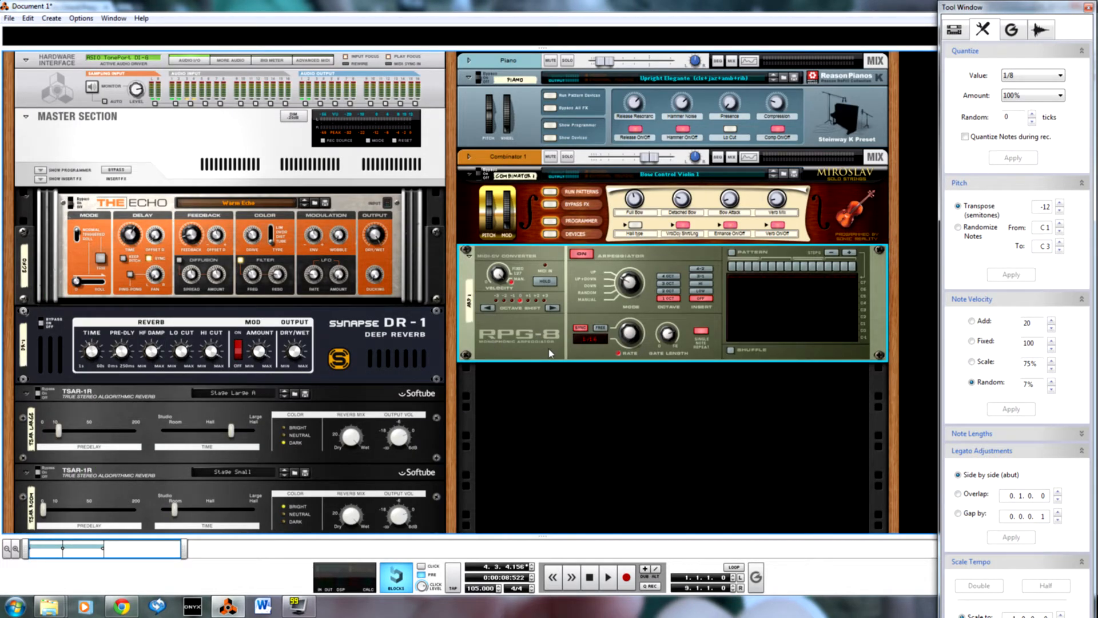
Copy both Piano clips onto the Arp 1 track at the same bar positions
{"action": "key", "text": "F7"}
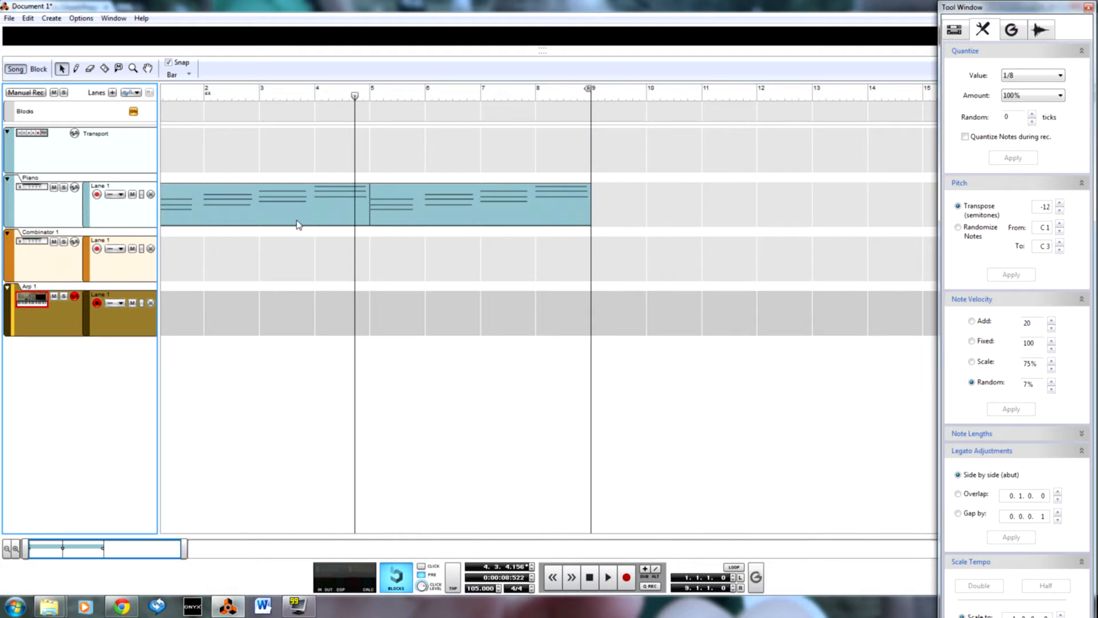
{"action": "left_click_drag", "start_coordinate": [676, 235], "coordinate": [304, 211]}
{"action": "left_click_drag", "start_coordinate": [282, 347], "coordinate": [286, 323]}
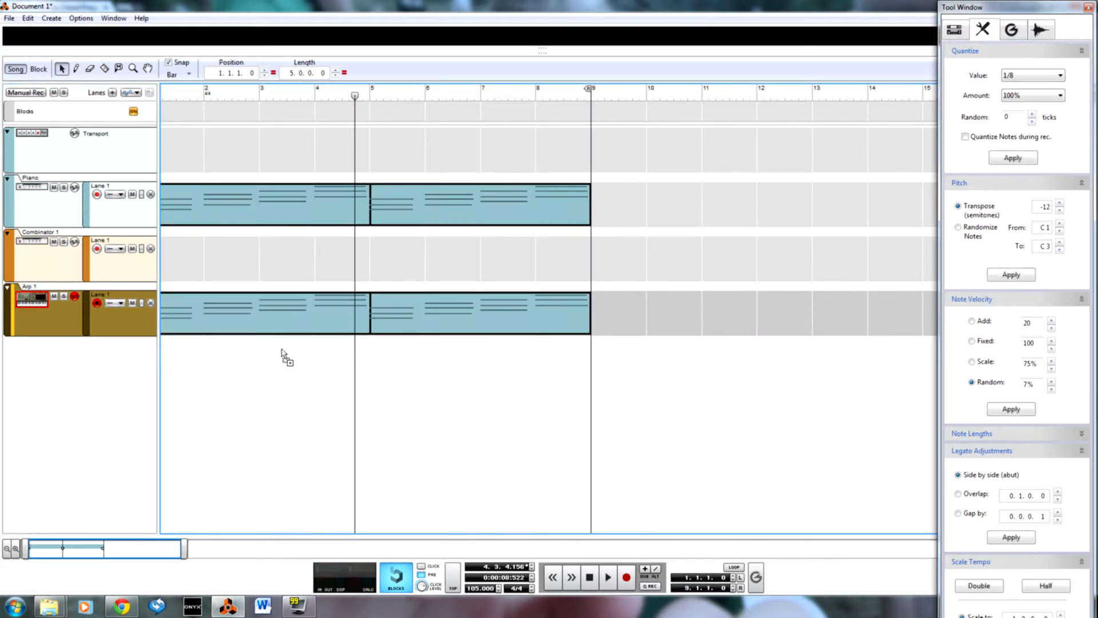
{"action": "left_click", "coordinate": [508, 424]}
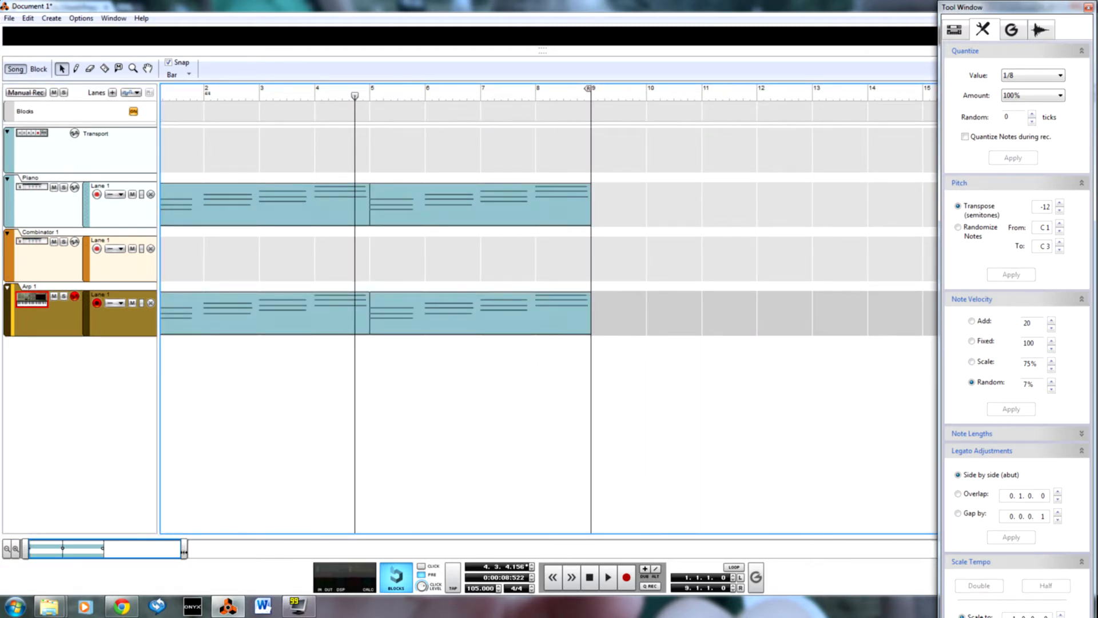
{"action": "left_click_drag", "start_coordinate": [179, 550], "coordinate": [122, 550]}
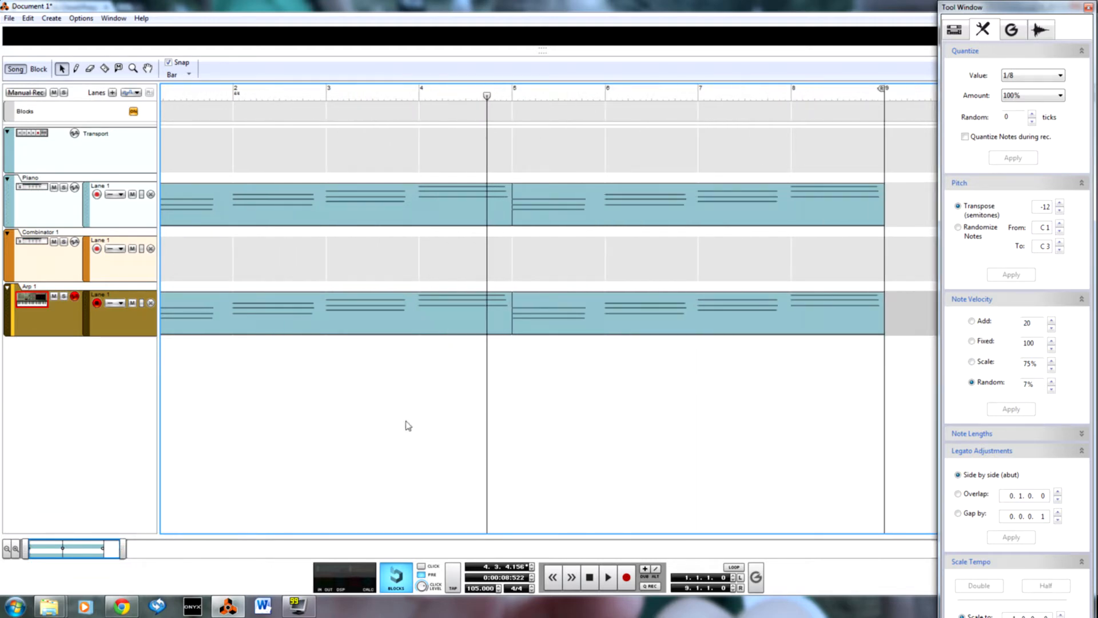
Open the first clip on the Arp 1 track for note editing and audition pitches on the editor's keyboard
{"action": "key", "text": "Tab"}
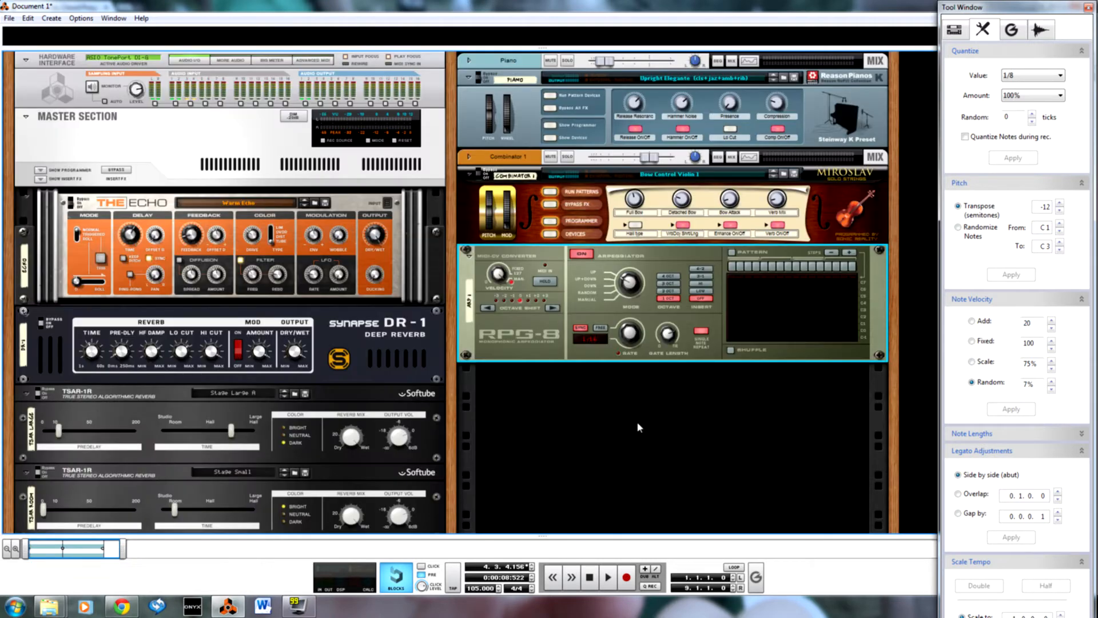
{"action": "key", "text": "Tab"}
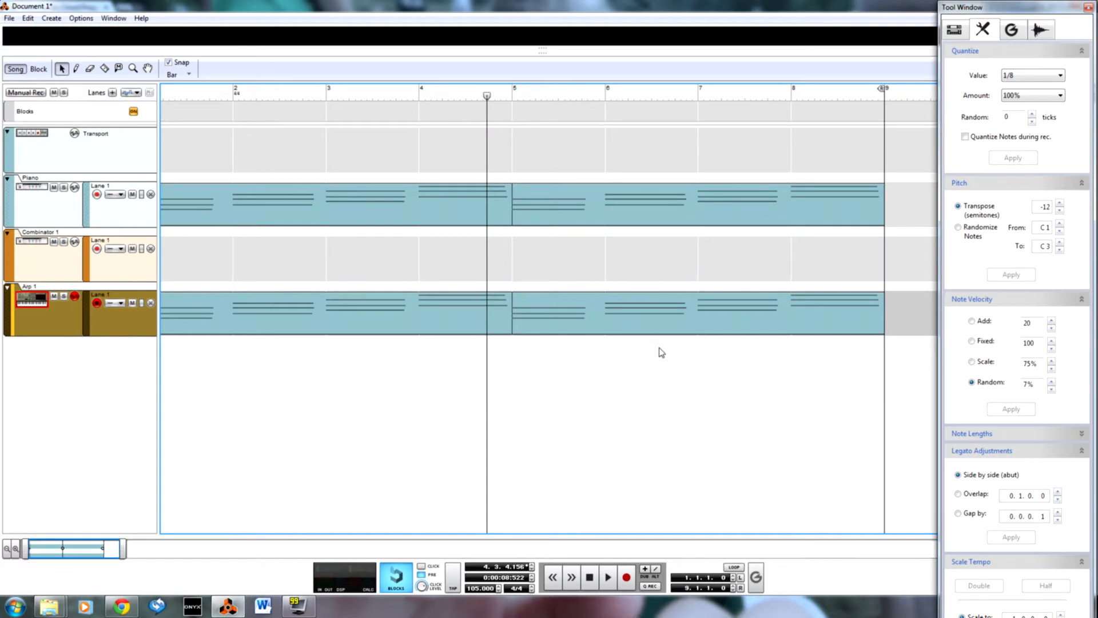
{"action": "key", "text": "Tab"}
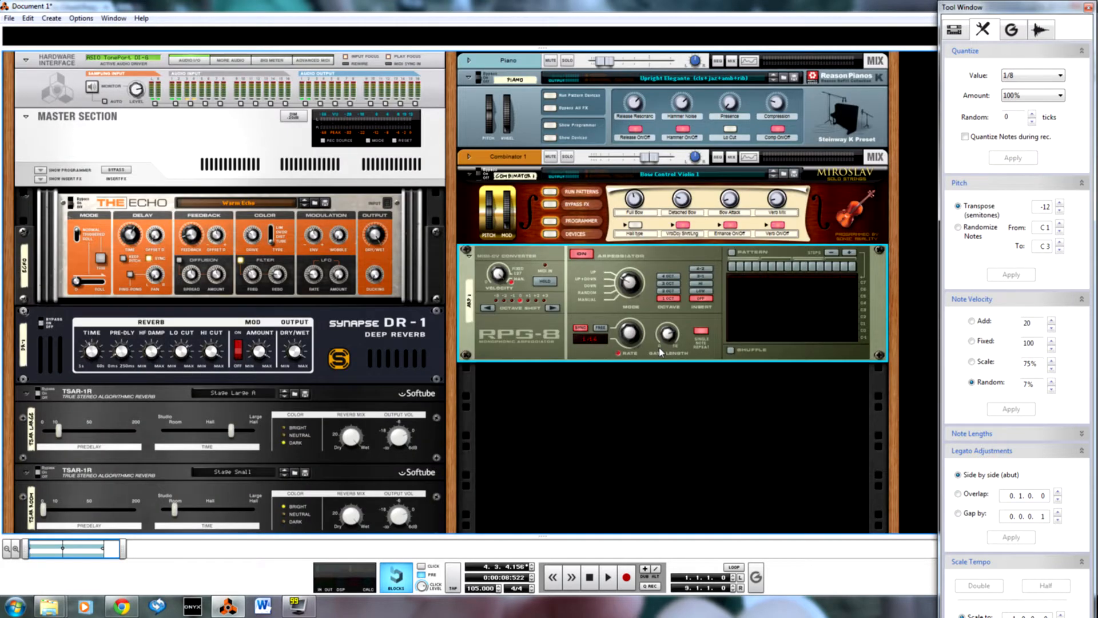
{"action": "key", "text": "F7"}
{"action": "left_click", "coordinate": [705, 320]}
{"action": "double_click", "coordinate": [221, 319]}
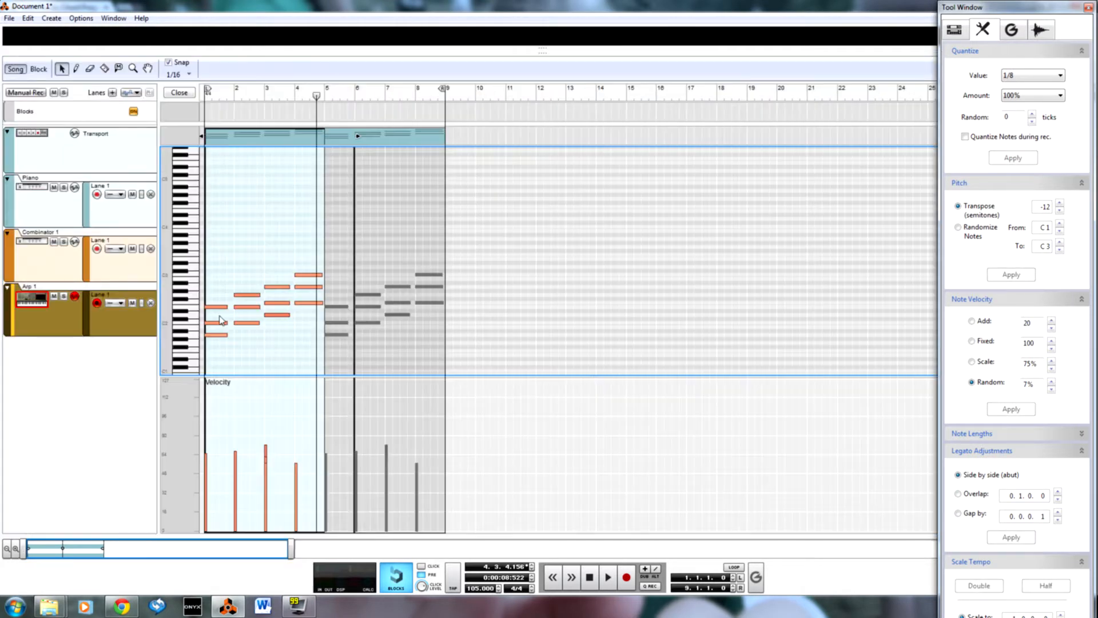
{"action": "left_click", "coordinate": [190, 273]}
{"action": "left_click", "coordinate": [190, 312]}
{"action": "left_click", "coordinate": [195, 294]}
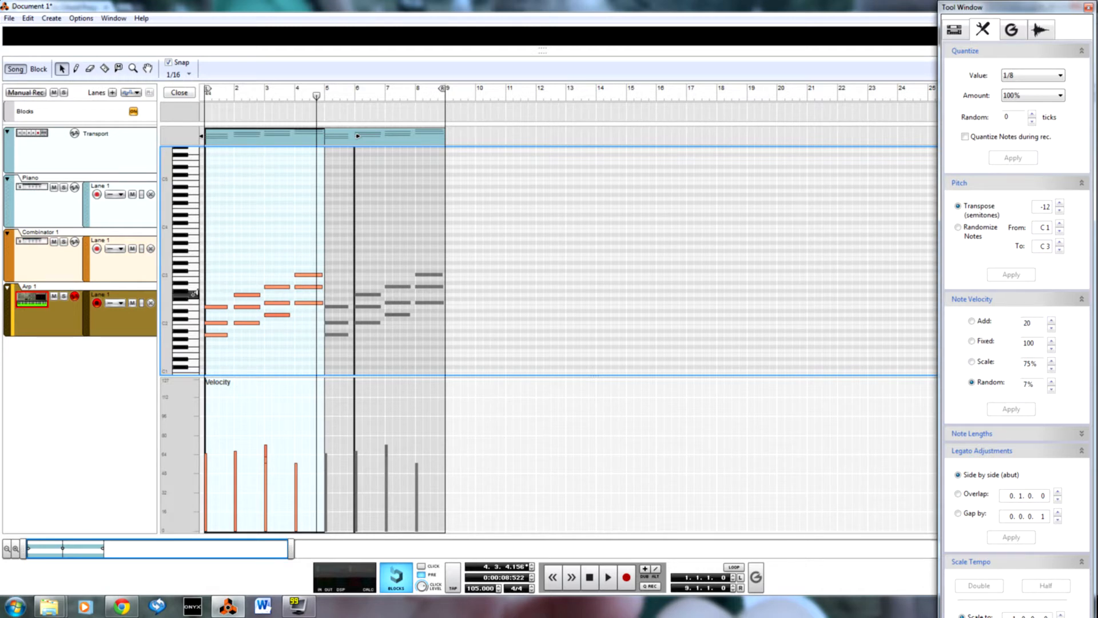
{"action": "left_click", "coordinate": [194, 294]}
Transpose the first two chords and the lower notes of the third and fourth chords by 12 semitones in the Arp 1 clip
{"action": "left_click_drag", "start_coordinate": [214, 348], "coordinate": [314, 299]}
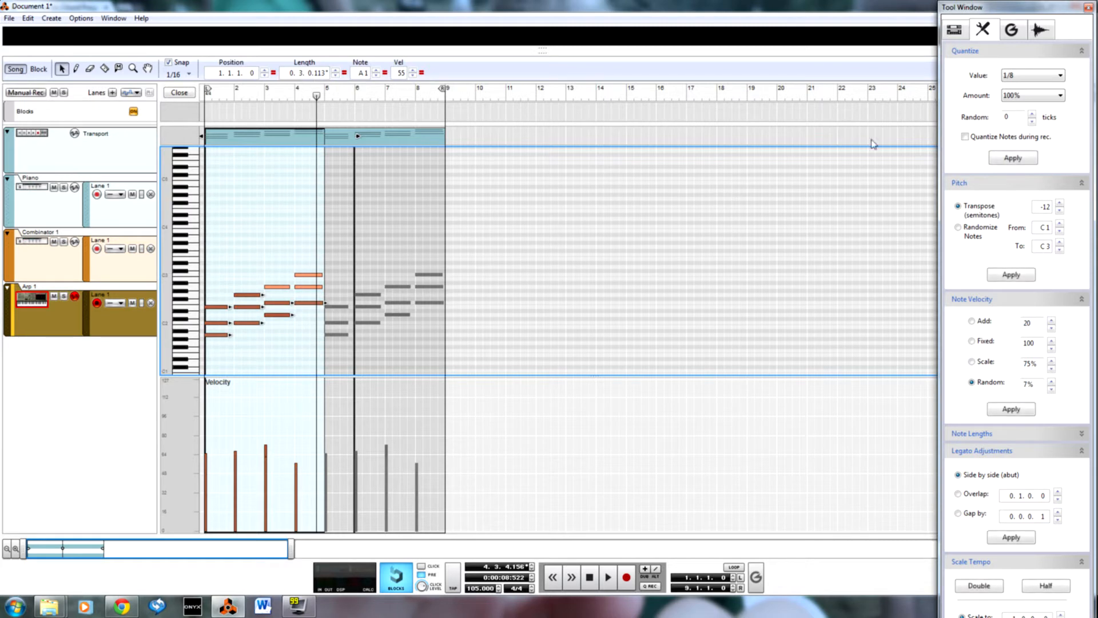
{"action": "double_click", "coordinate": [1044, 207]}
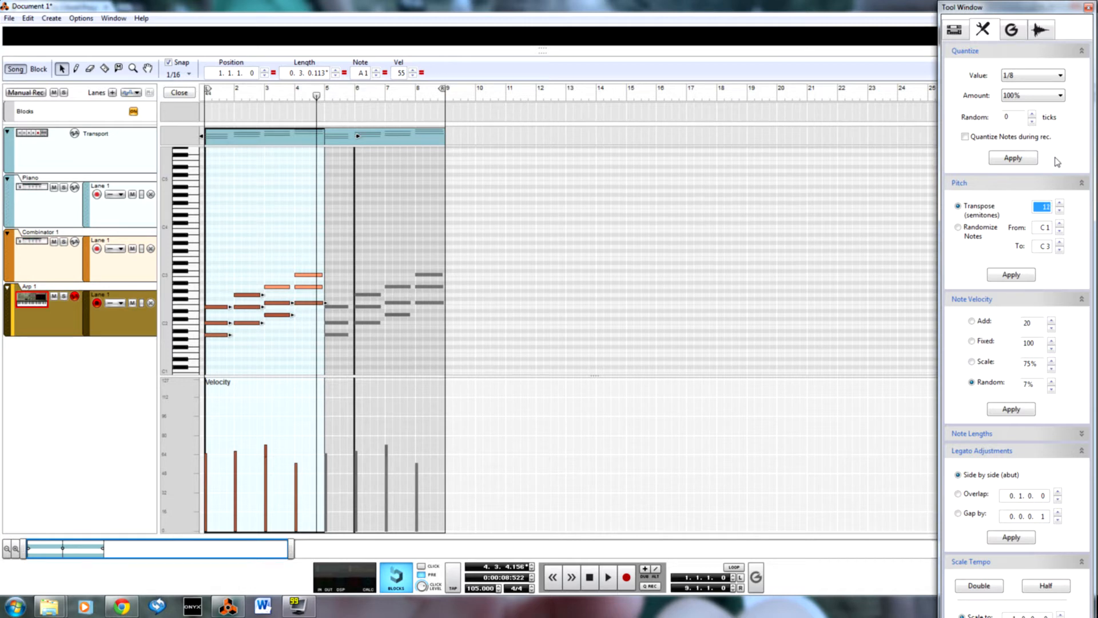
{"action": "left_click", "coordinate": [1011, 275]}
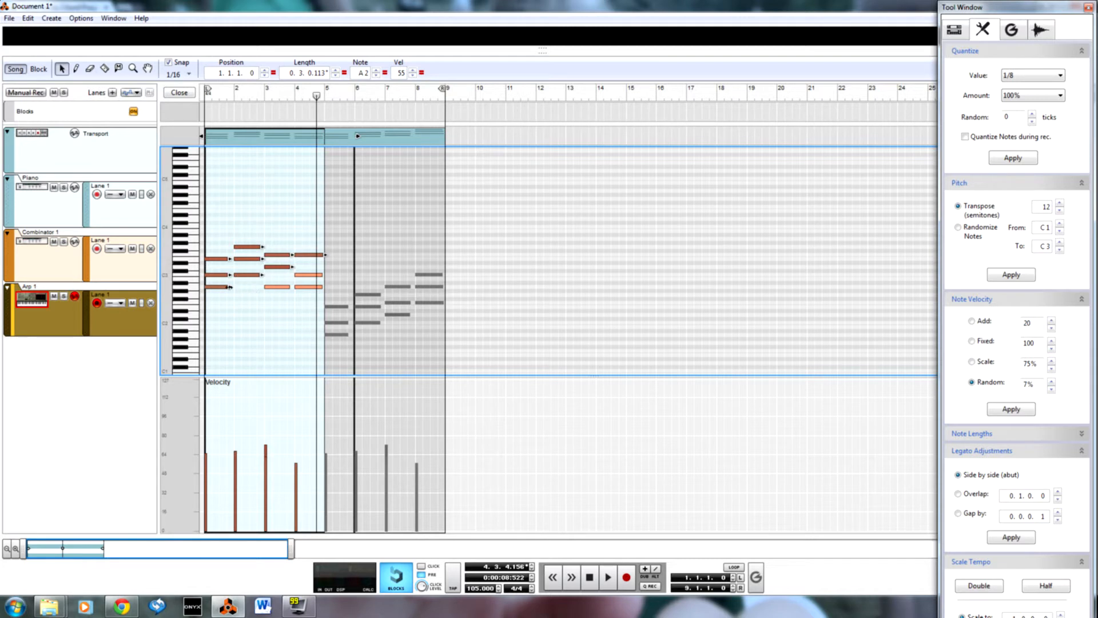
Replace the second Arp 1 clip with a copy of the transposed first clip starting at bar 5
{"action": "left_click", "coordinate": [195, 284]}
{"action": "left_click", "coordinate": [403, 129]}
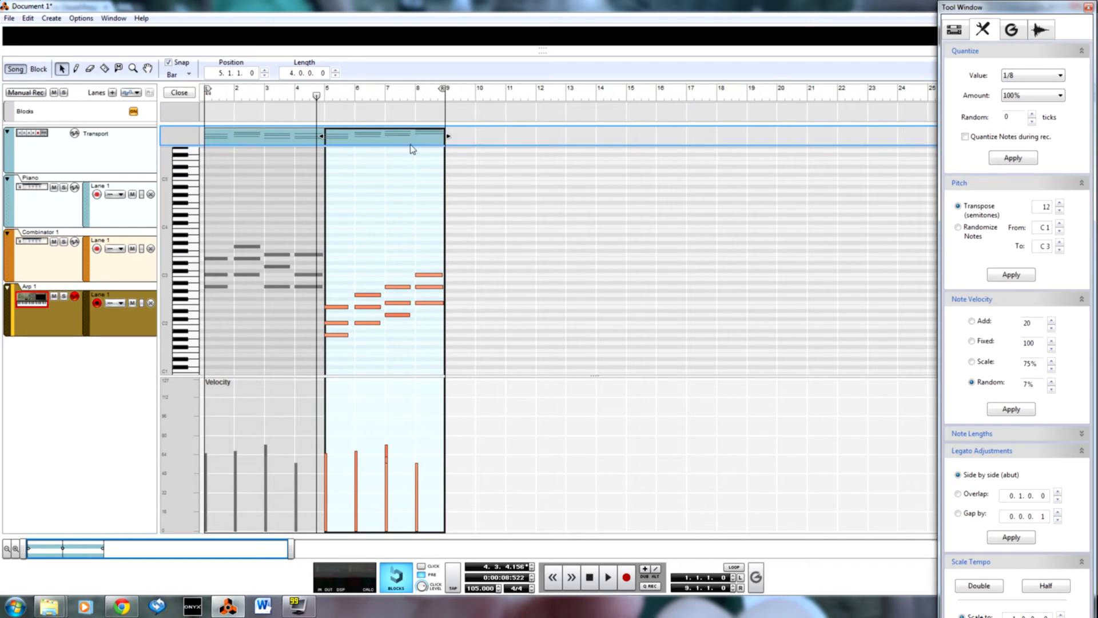
{"action": "key", "text": "Delete"}
{"action": "left_click", "coordinate": [247, 143]}
{"action": "left_click_drag", "start_coordinate": [247, 142], "coordinate": [363, 147]}
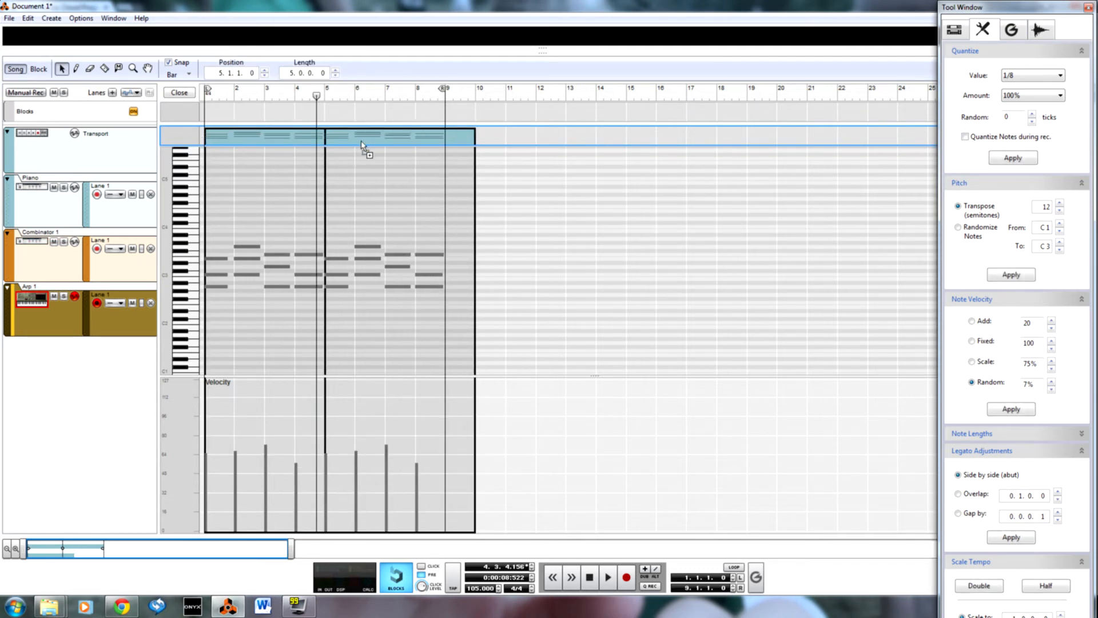
Join the two Arp 1 clips into one eight-bar clip
{"action": "left_click_drag", "start_coordinate": [535, 186], "coordinate": [269, 156]}
{"action": "right_click", "coordinate": [284, 179]}
{"action": "left_click", "coordinate": [361, 321]}
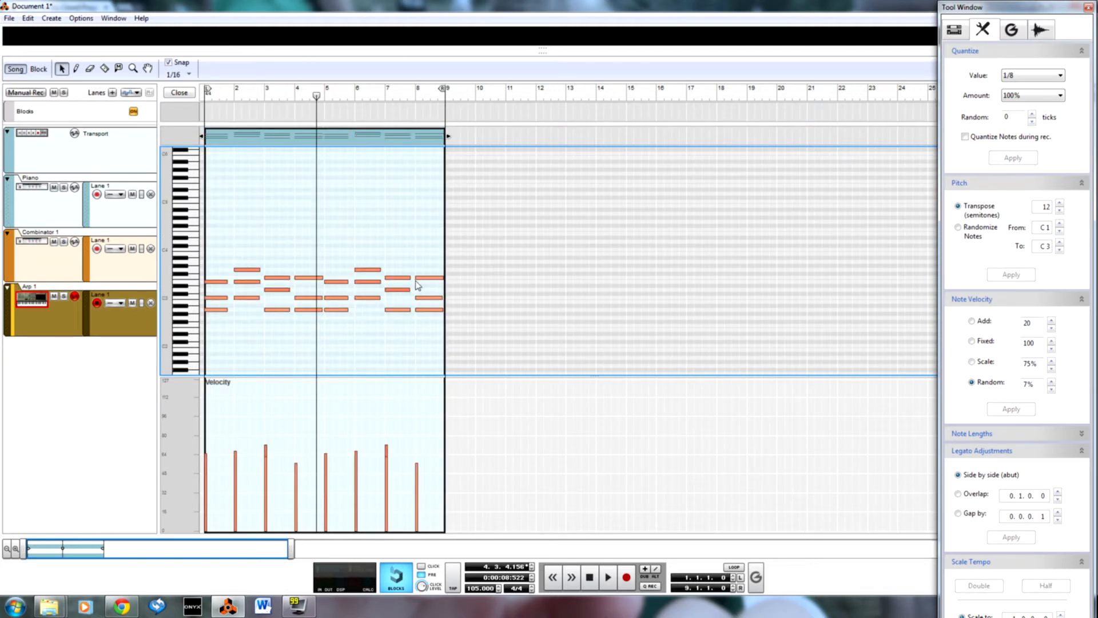
{"action": "key", "text": "w"}
{"action": "left_click_drag", "start_coordinate": [387, 260], "coordinate": [407, 261]}
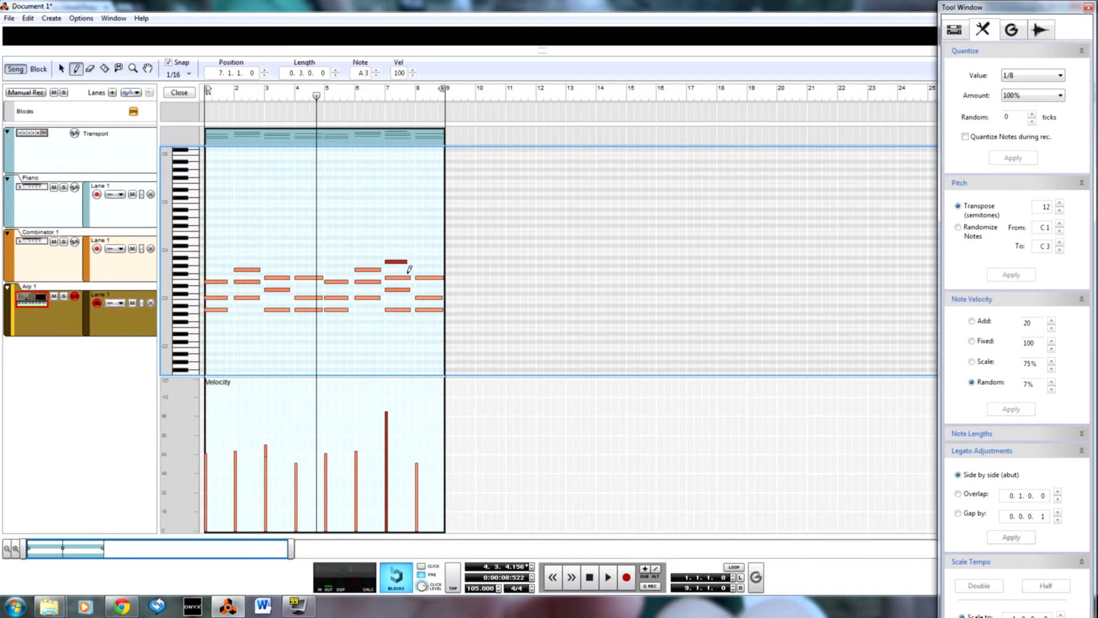
{"action": "key", "text": "q"}
{"action": "key", "text": "Delete"}
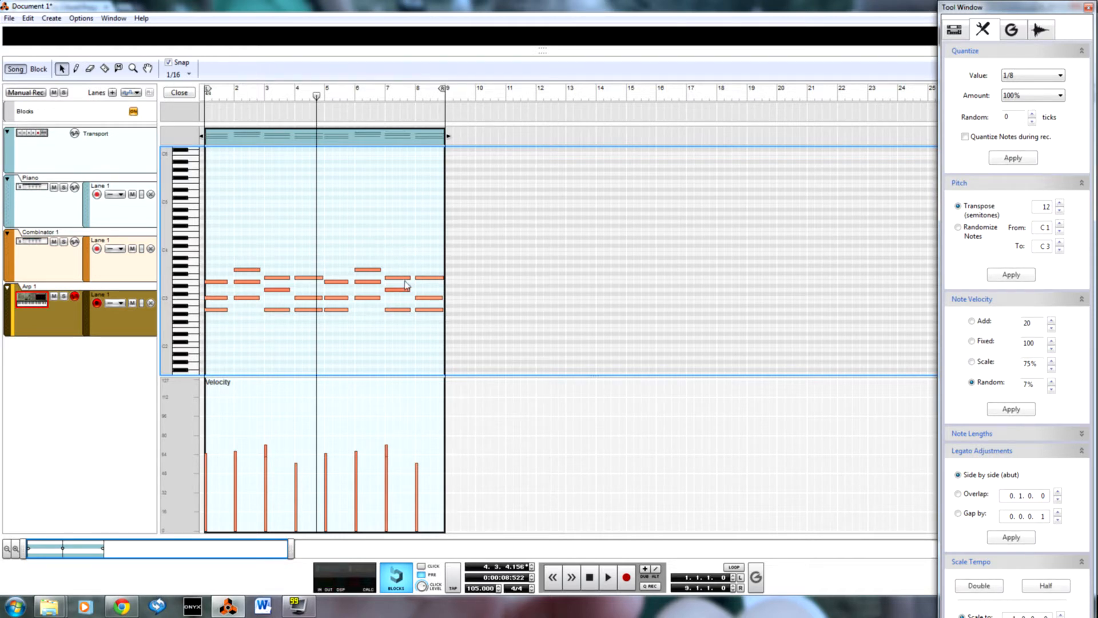
Duplicate a note up to A3 in each of the chords at bars 7 and 8, and play them back from bar 7
{"action": "left_click_drag", "start_coordinate": [399, 292], "coordinate": [399, 265]}
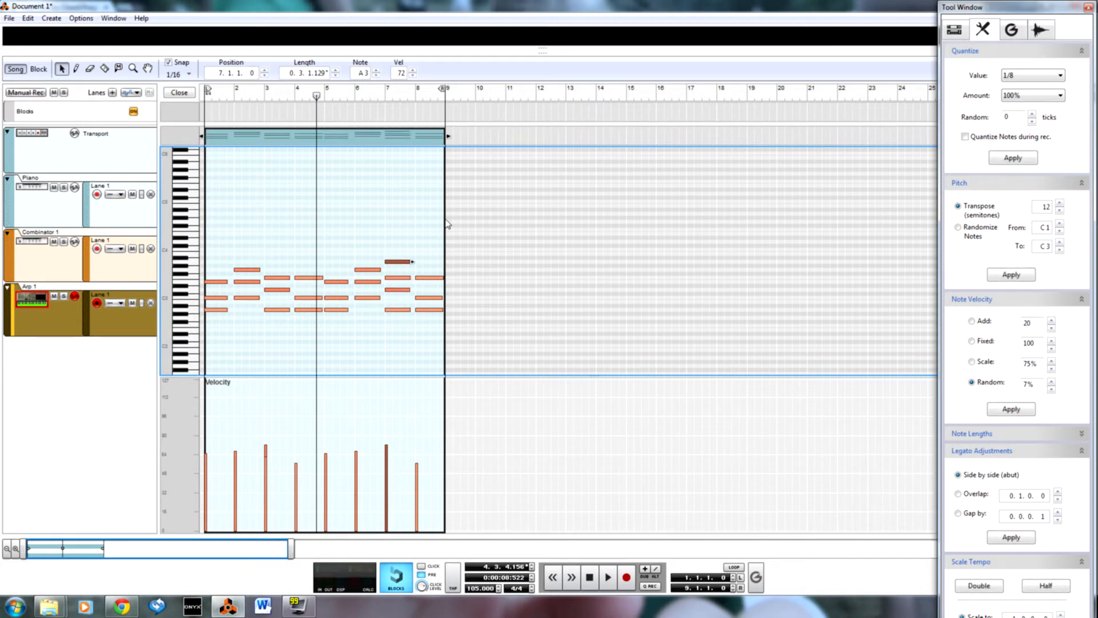
{"action": "left_click", "coordinate": [510, 291]}
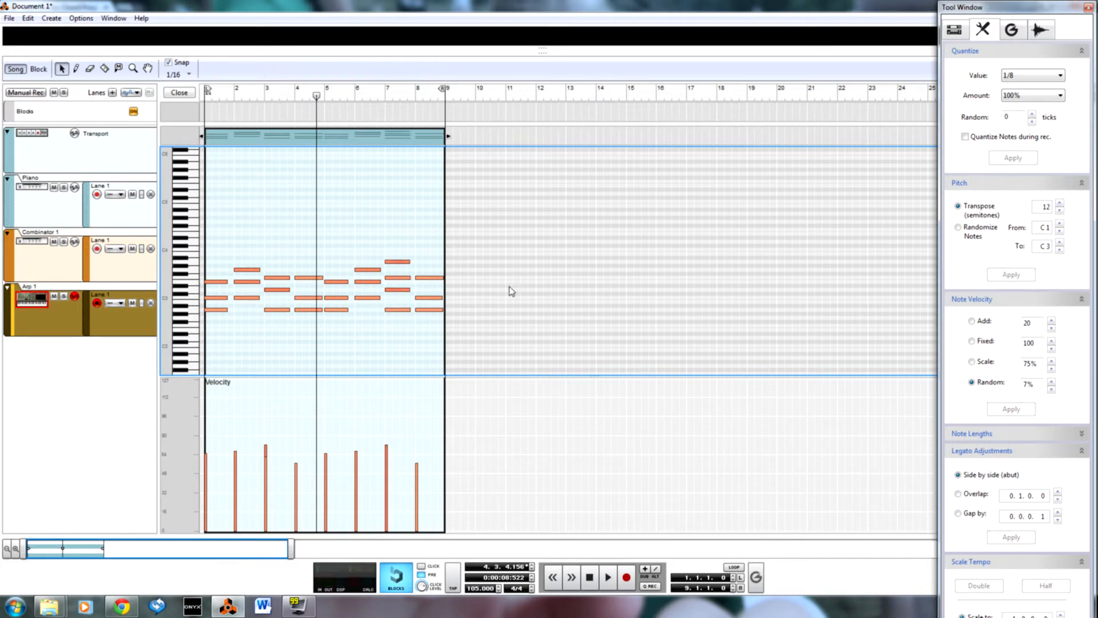
{"action": "left_click", "coordinate": [430, 298]}
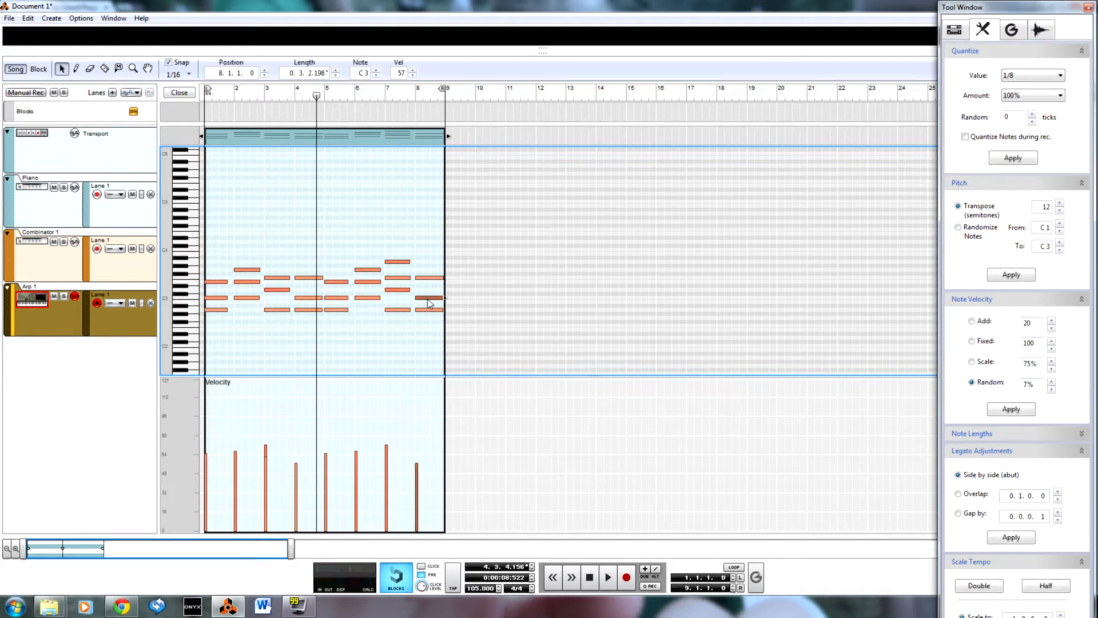
{"action": "left_click_drag", "start_coordinate": [428, 303], "coordinate": [429, 268]}
{"action": "left_click", "coordinate": [383, 97]}
{"action": "key", "text": "space"}
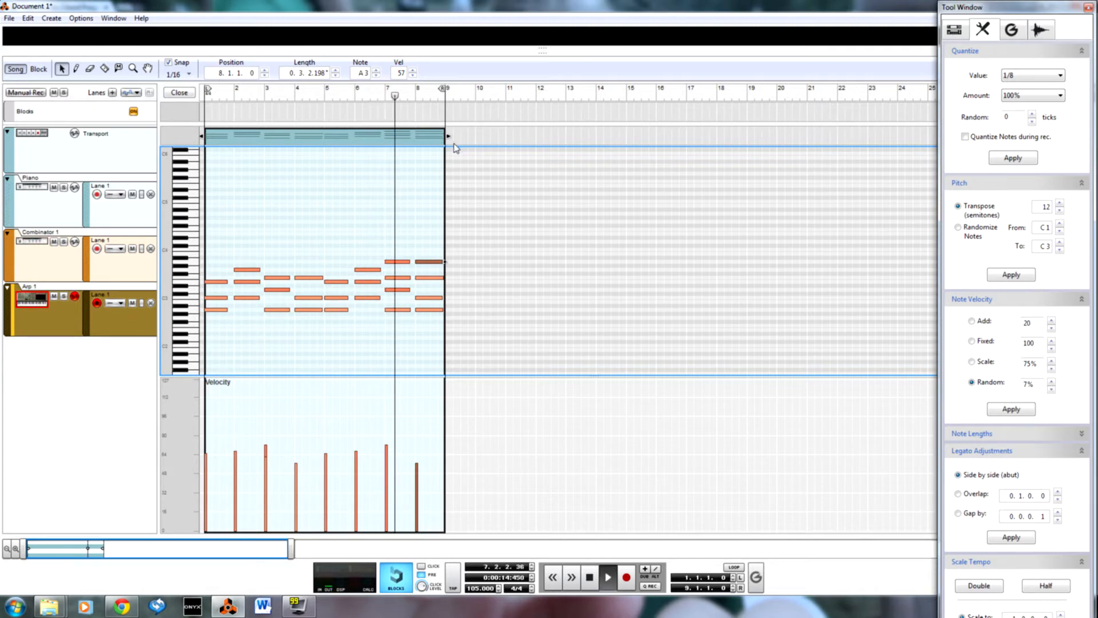
{"action": "key", "text": "space"}
Apply the side-by-side legato adjustment to all notes in the Arp 1 clip
{"action": "key", "text": "F6"}
{"action": "key", "text": "F7"}
{"action": "left_click_drag", "start_coordinate": [456, 317], "coordinate": [26, 205]}
{"action": "left_click", "coordinate": [1011, 537]}
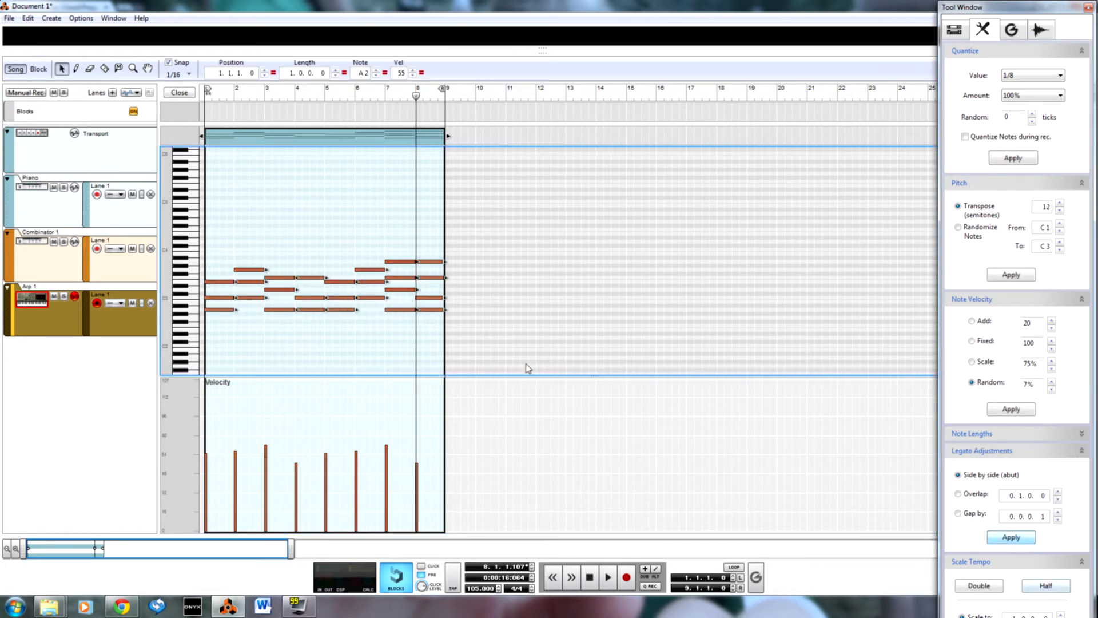
Play the song from bar 1 while checking the RPG-8 pattern in the rack, and leave note editing to view the arrangement
{"action": "left_click", "coordinate": [205, 95]}
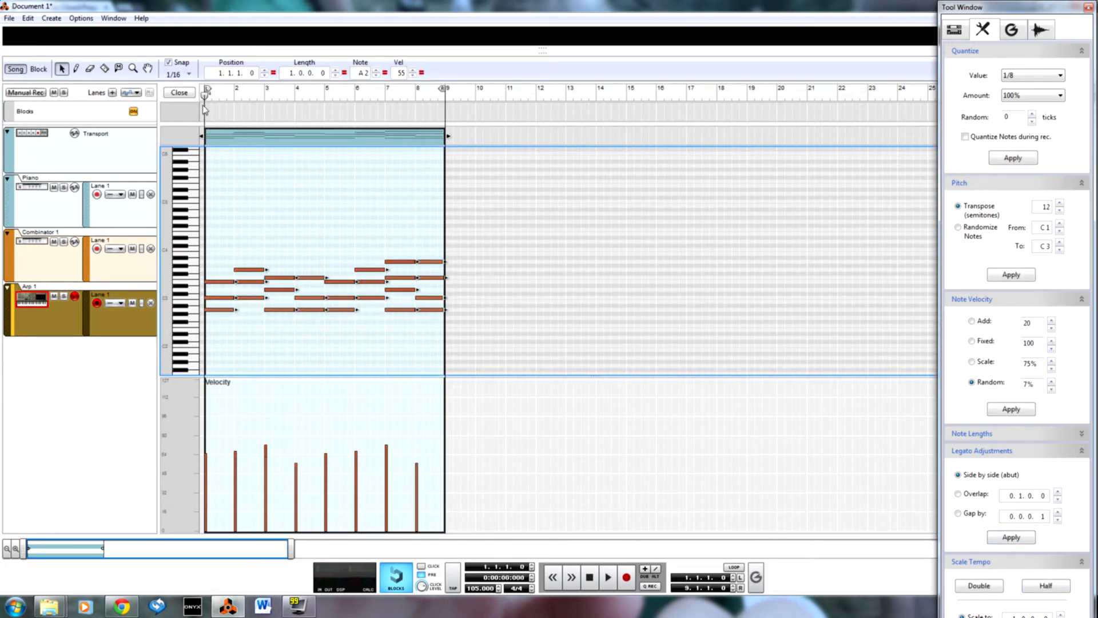
{"action": "key", "text": "F6"}
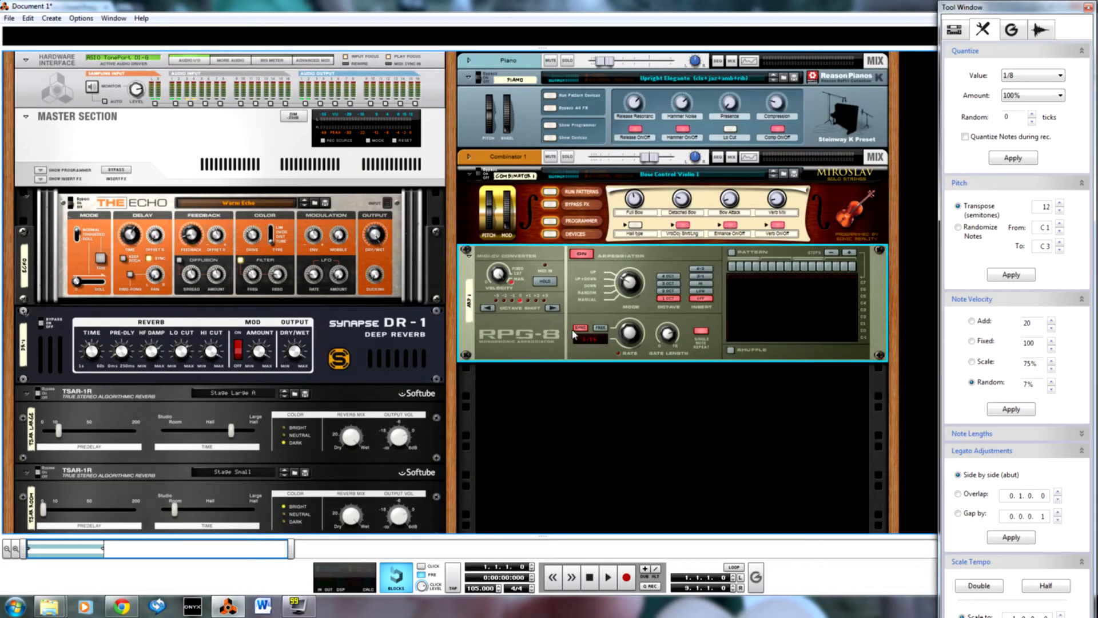
{"action": "key", "text": "F7"}
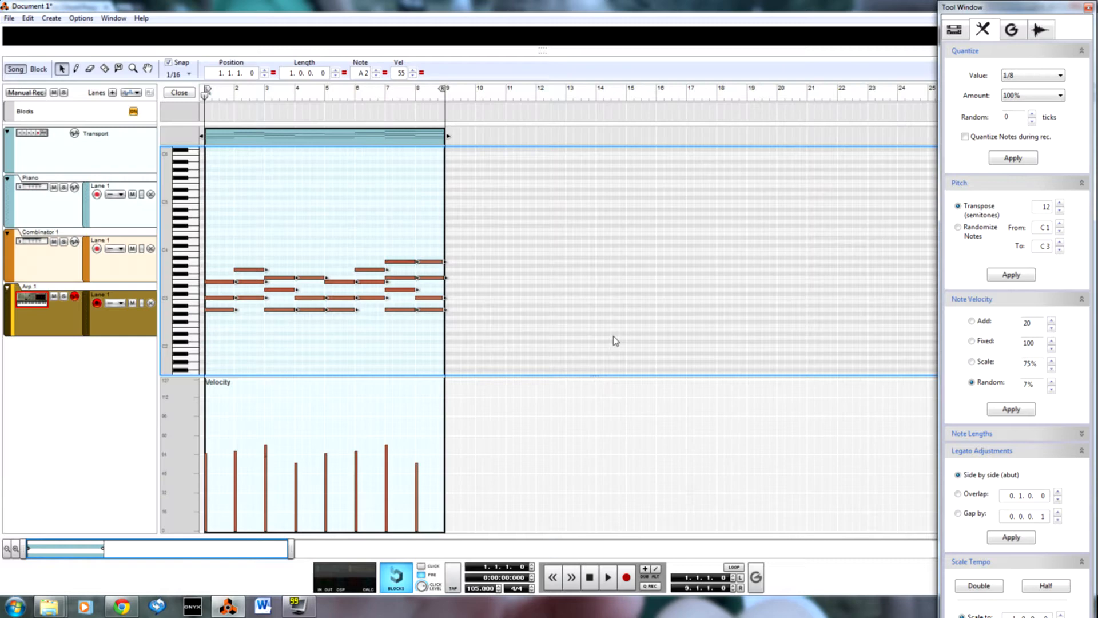
{"action": "key", "text": "space"}
{"action": "key", "text": "F6"}
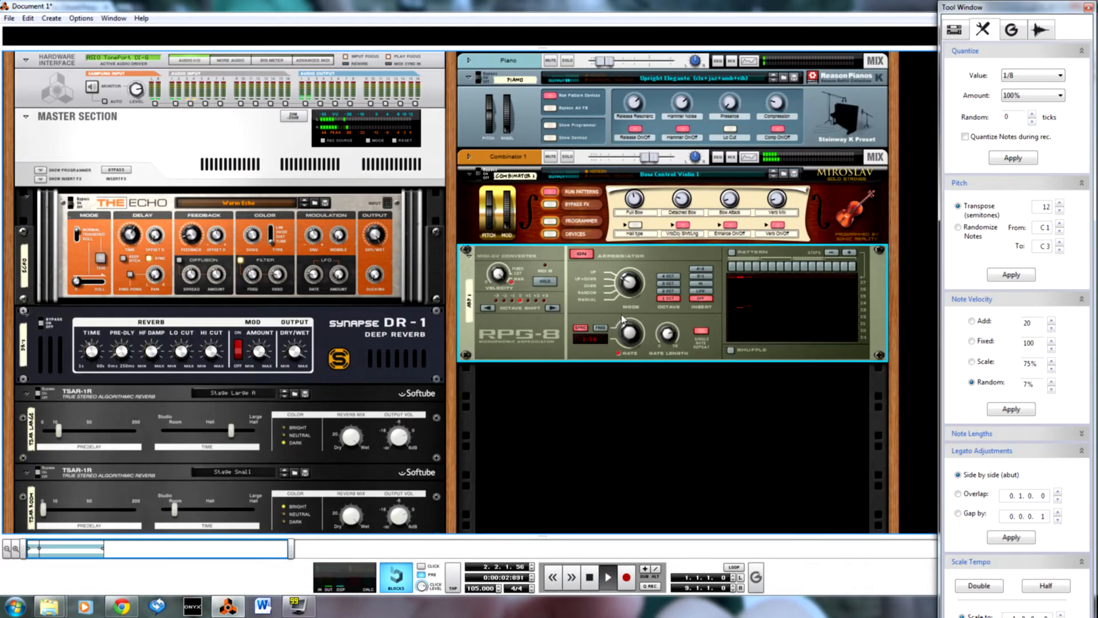
{"action": "key", "text": "F7"}
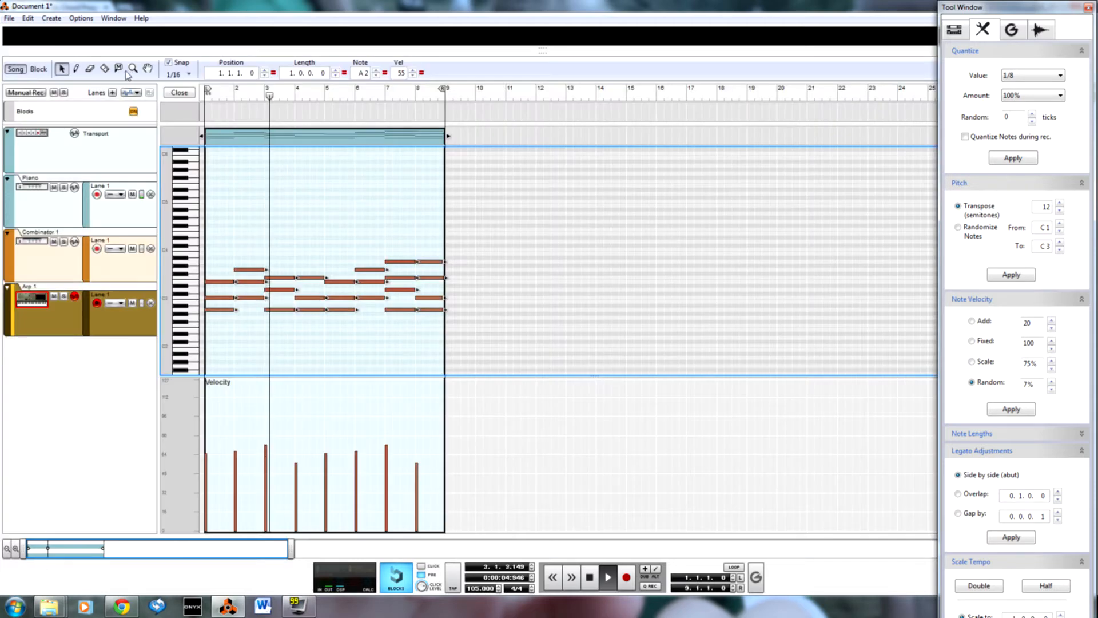
{"action": "key", "text": "ctrl+e"}
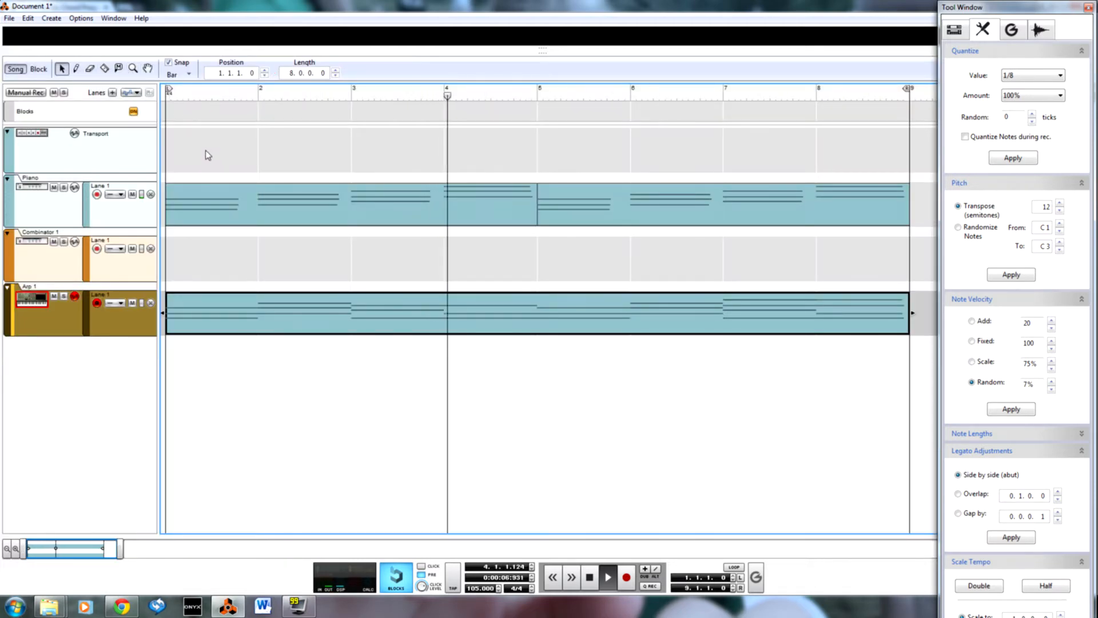
{"action": "key", "text": "F6"}
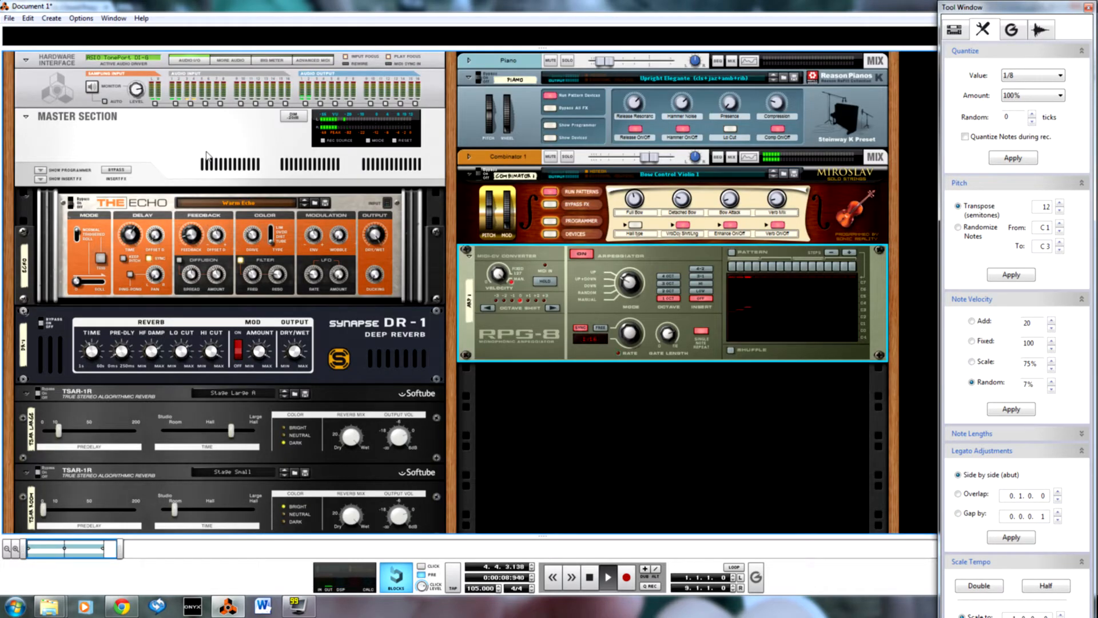
{"action": "key", "text": "F7"}
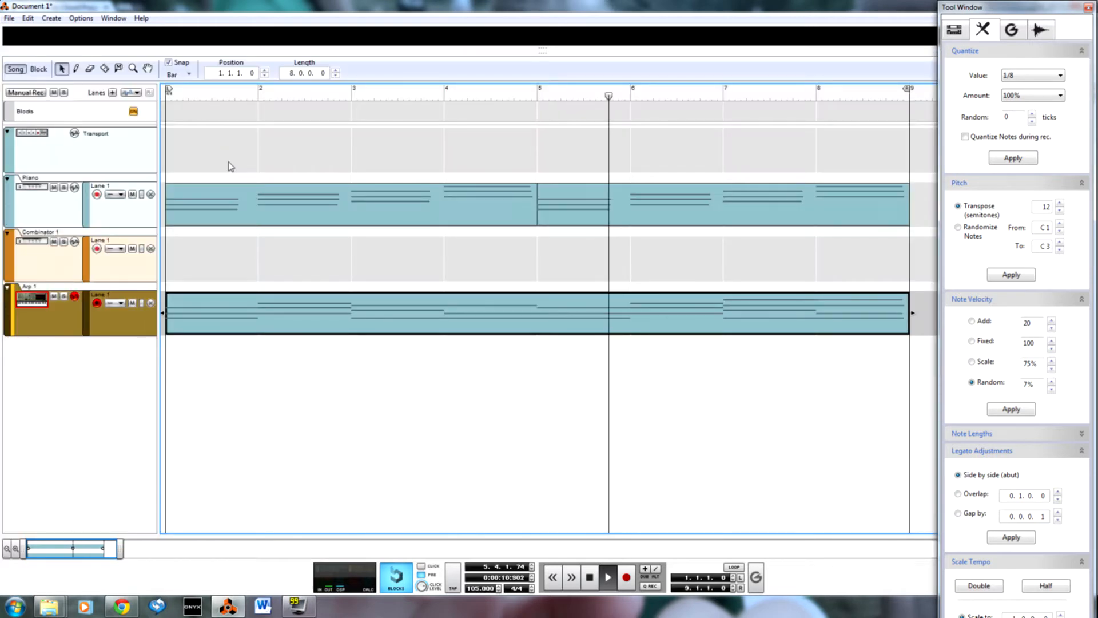
Solo the Piano track and unfold its Mix Channel device in the rack
{"action": "left_click", "coordinate": [317, 202]}
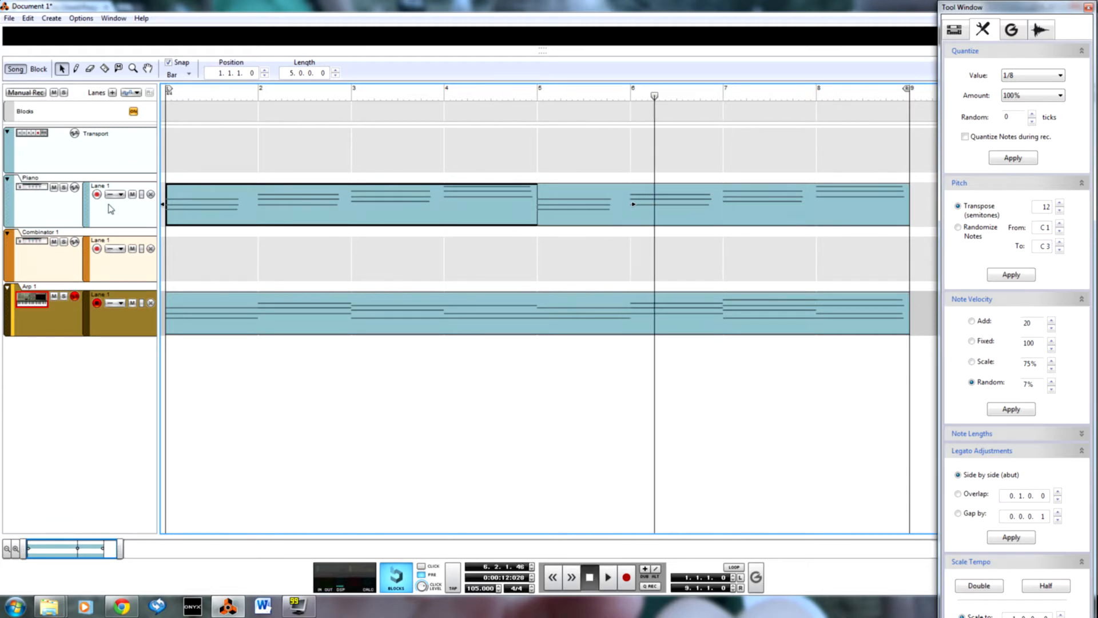
{"action": "left_click", "coordinate": [64, 188]}
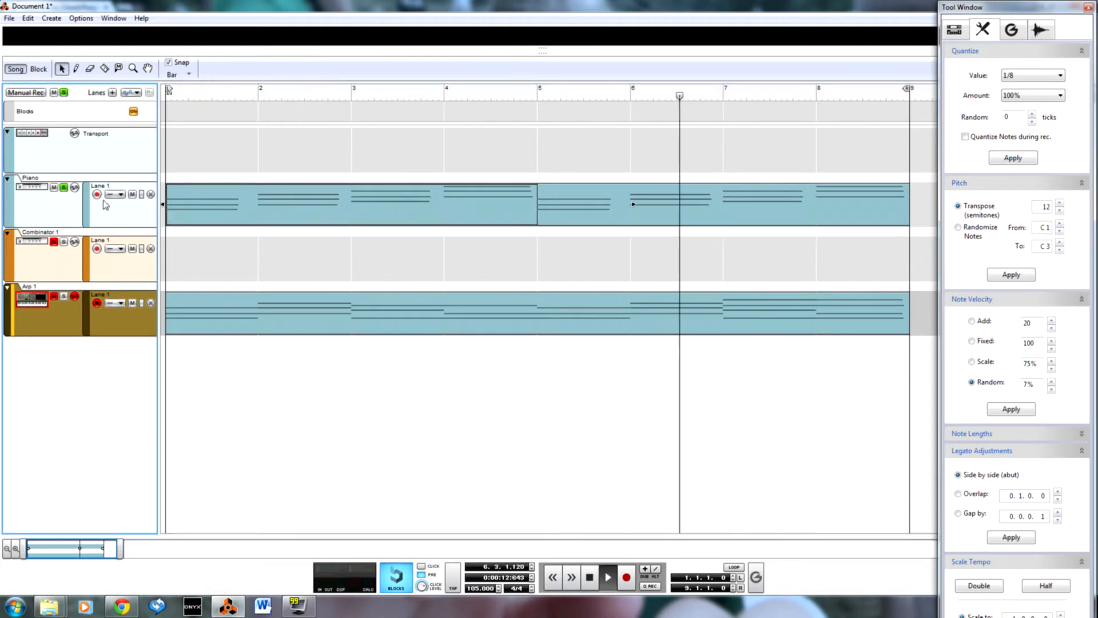
{"action": "key", "text": "F6"}
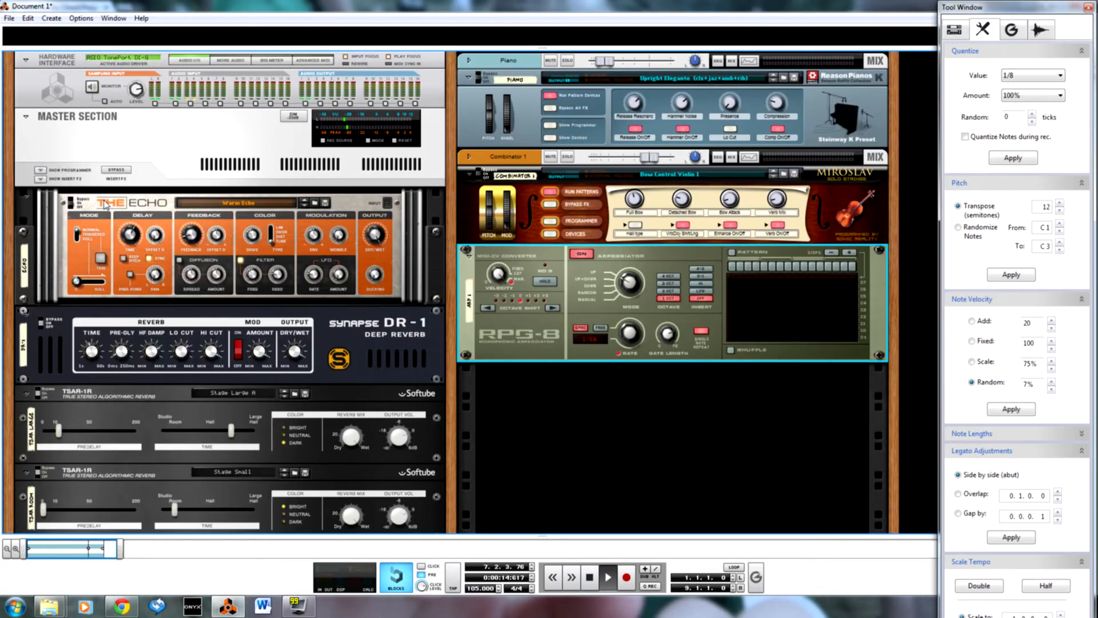
{"action": "key", "text": "Tab"}
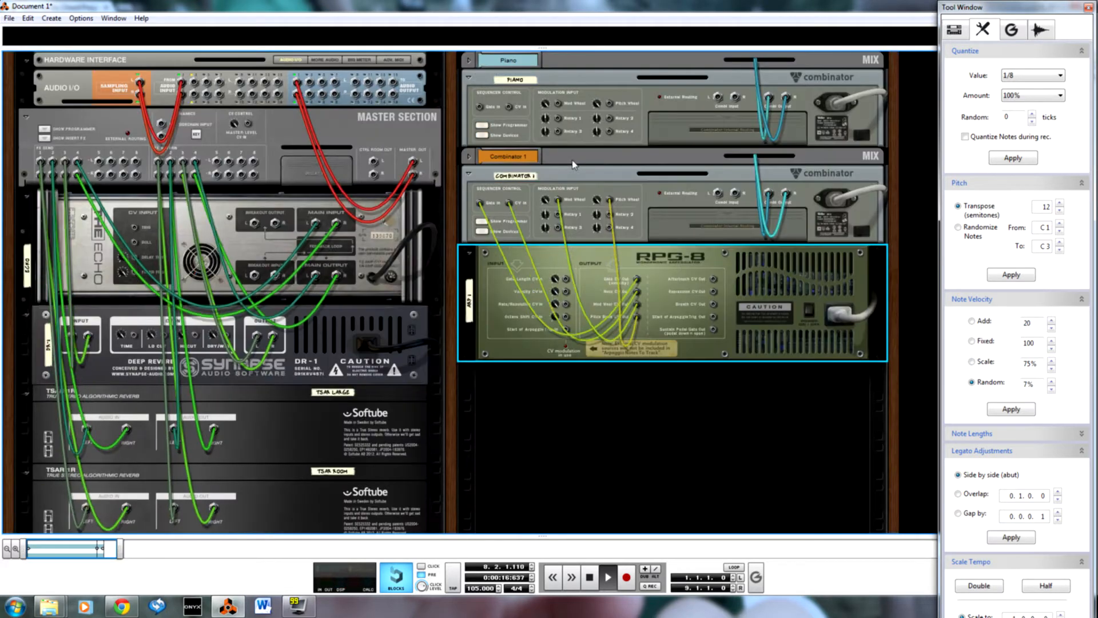
{"action": "left_click", "coordinate": [466, 65]}
{"action": "key", "text": "Tab"}
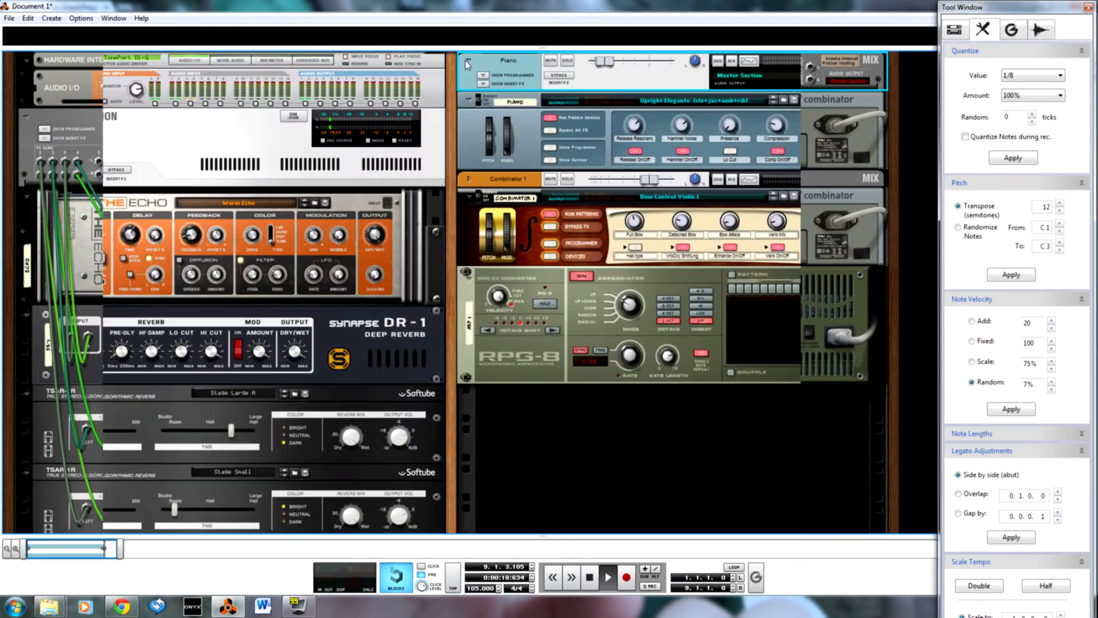
Raise the Piano channel fader in the mixer to the same level as the Combinator 1 fader
{"action": "key", "text": "F5"}
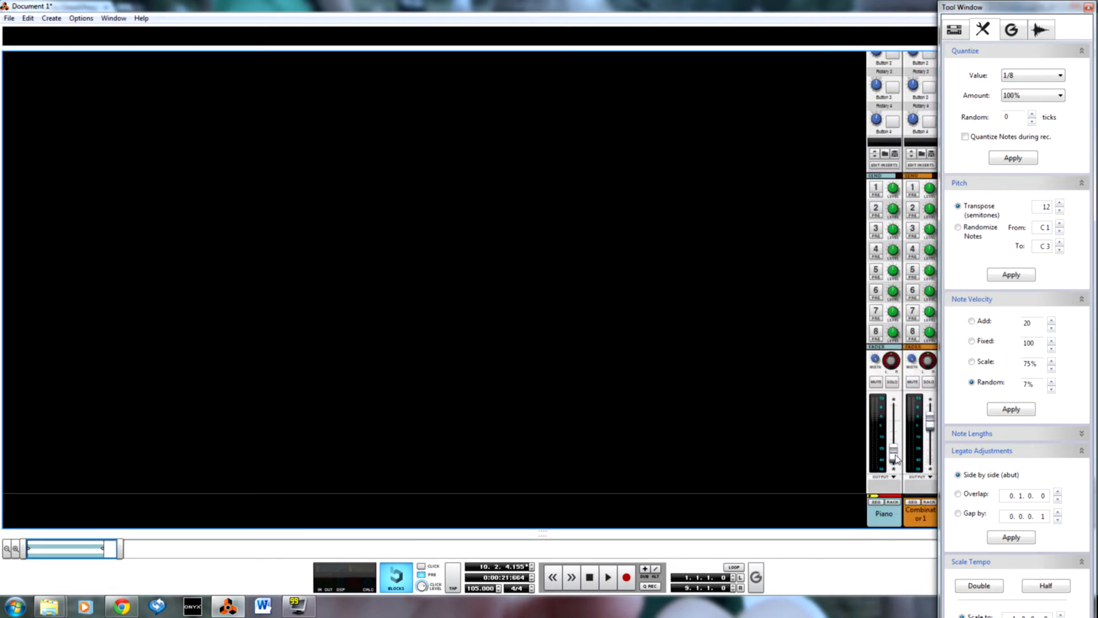
{"action": "left_click_drag", "start_coordinate": [899, 456], "coordinate": [799, 429]}
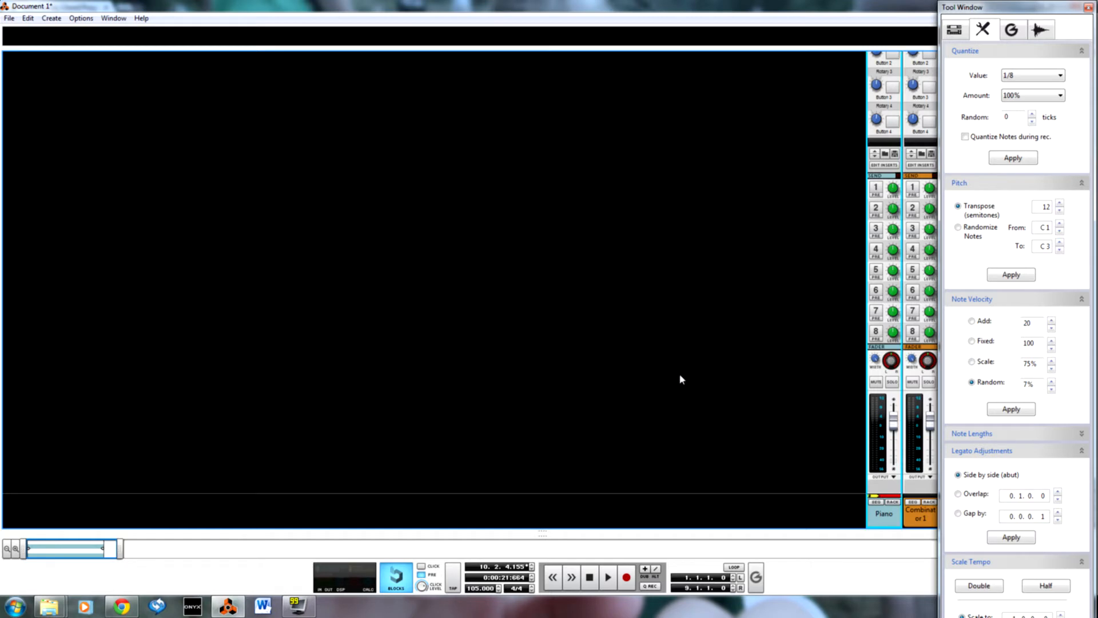
{"action": "key", "text": "F7"}
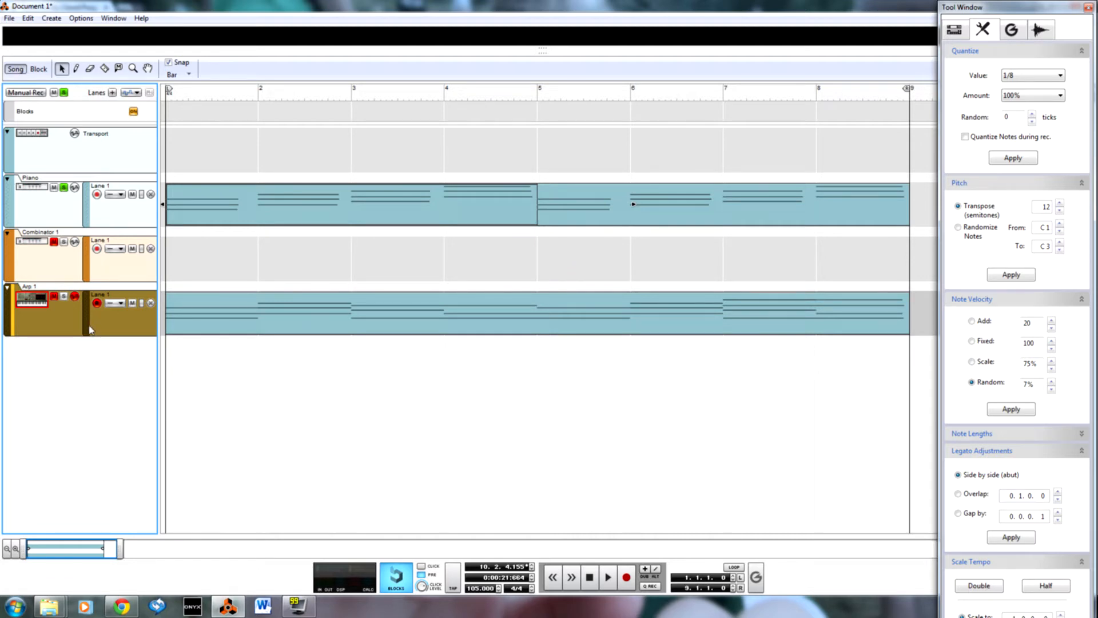
{"action": "key", "text": "F5+F6"}
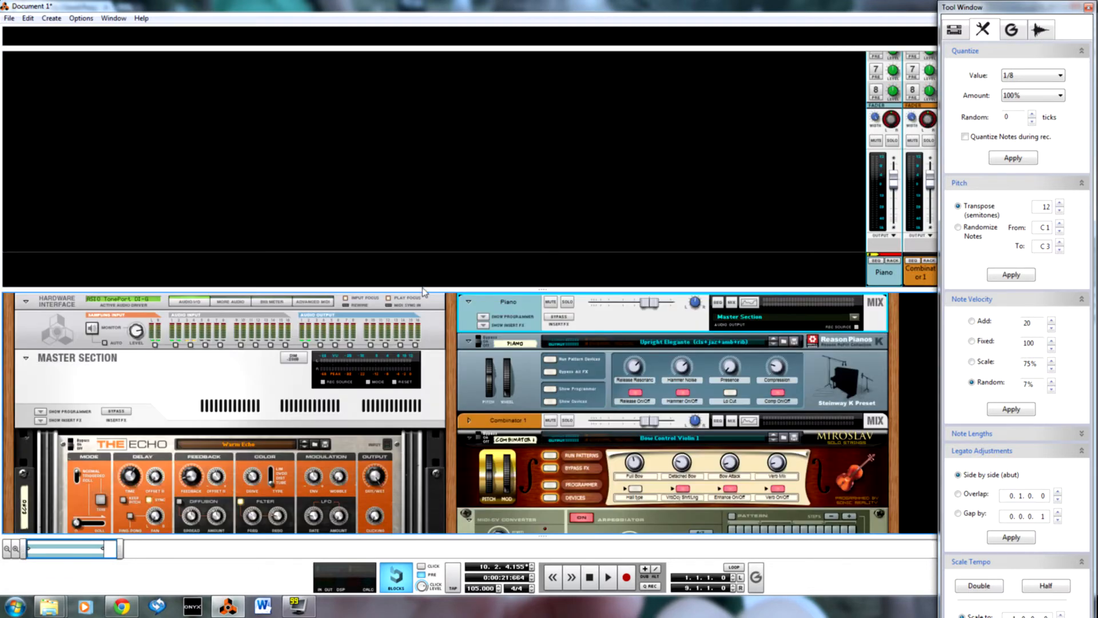
{"action": "key", "text": "F6"}
{"action": "key", "text": "F7"}
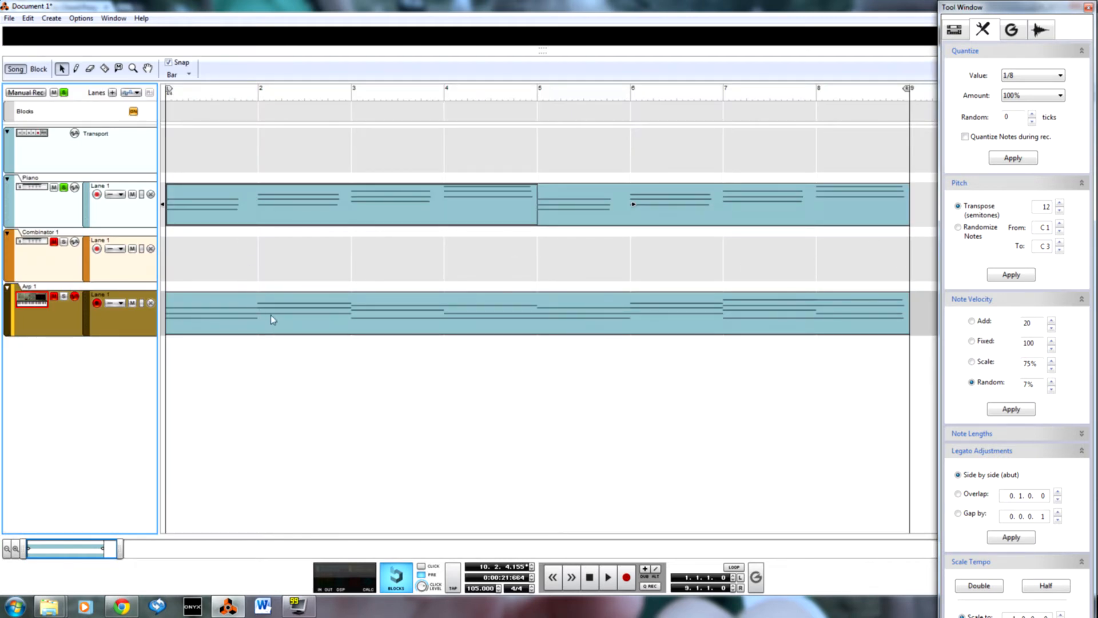
{"action": "right_click", "coordinate": [248, 313]}
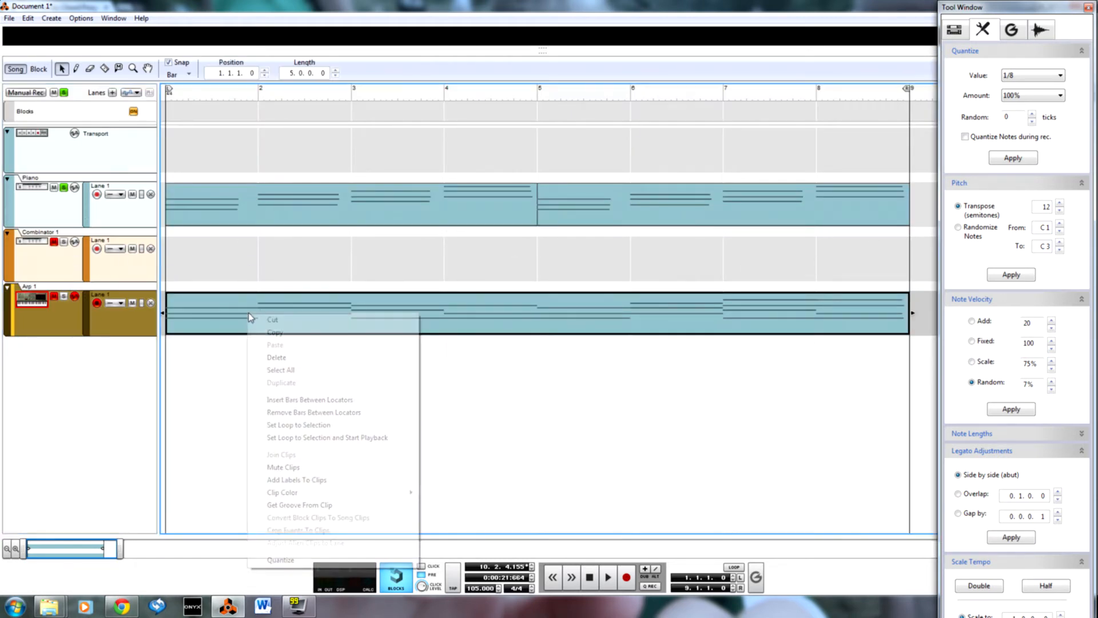
{"action": "left_click", "coordinate": [175, 417]}
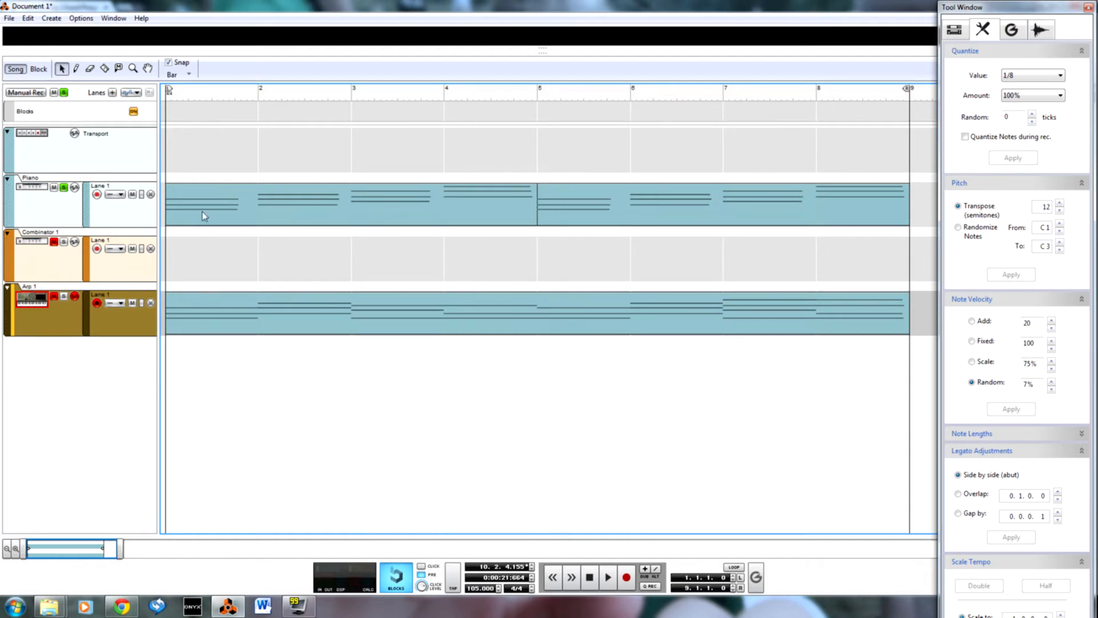
Turn off the Piano track's solo and play the whole song from bar 1
{"action": "left_click", "coordinate": [167, 94]}
{"action": "key", "text": "space"}
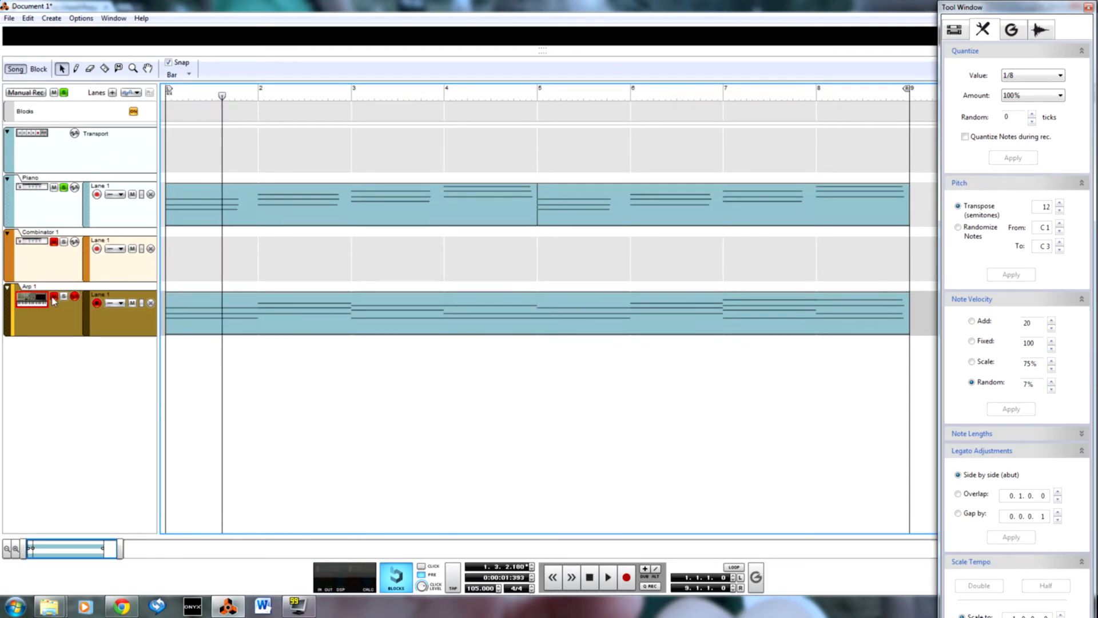
{"action": "left_click", "coordinate": [64, 188]}
{"action": "key", "text": "shift+Return"}
{"action": "key", "text": "space"}
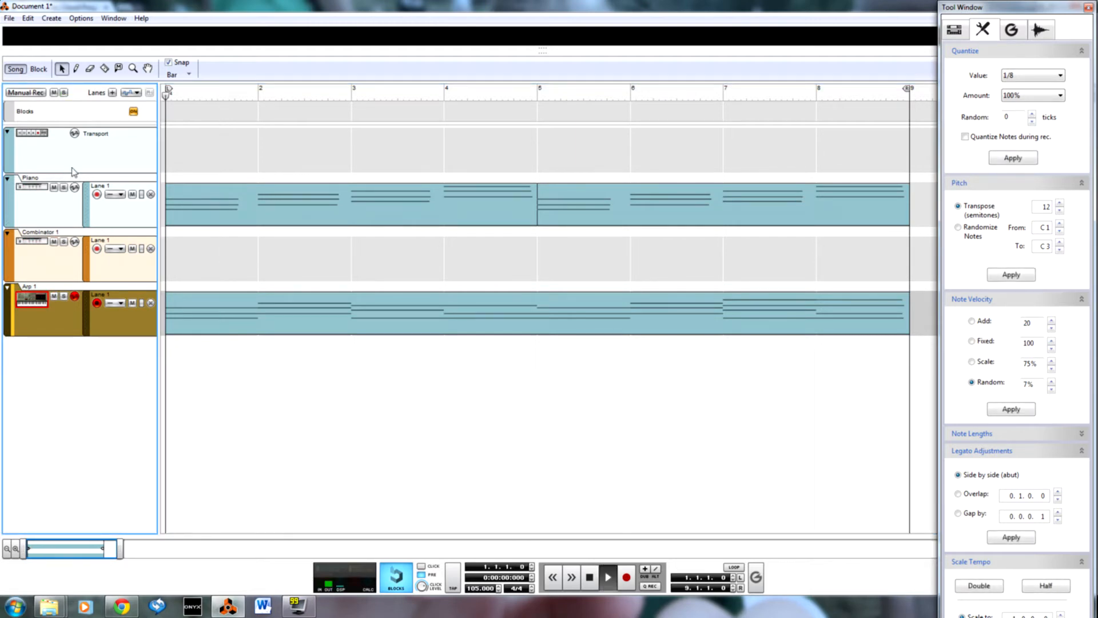
Set the RPG-8 rate to 1/8 and turn on an Insert variation for the arpeggio during playback
{"action": "key", "text": "F6"}
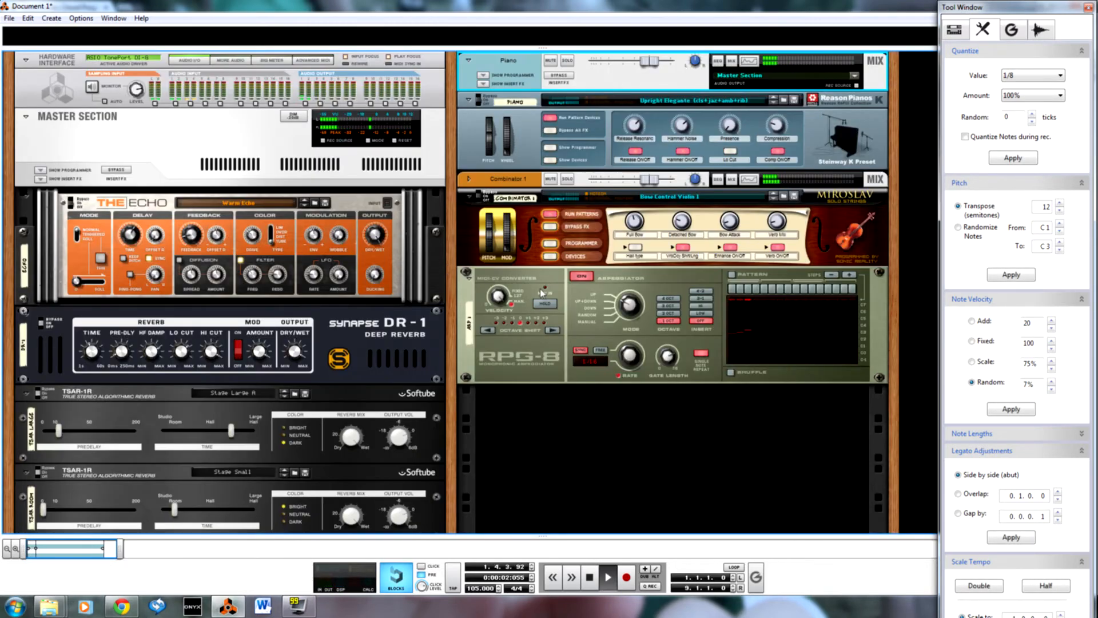
{"action": "left_click_drag", "start_coordinate": [630, 355], "coordinate": [671, 321]}
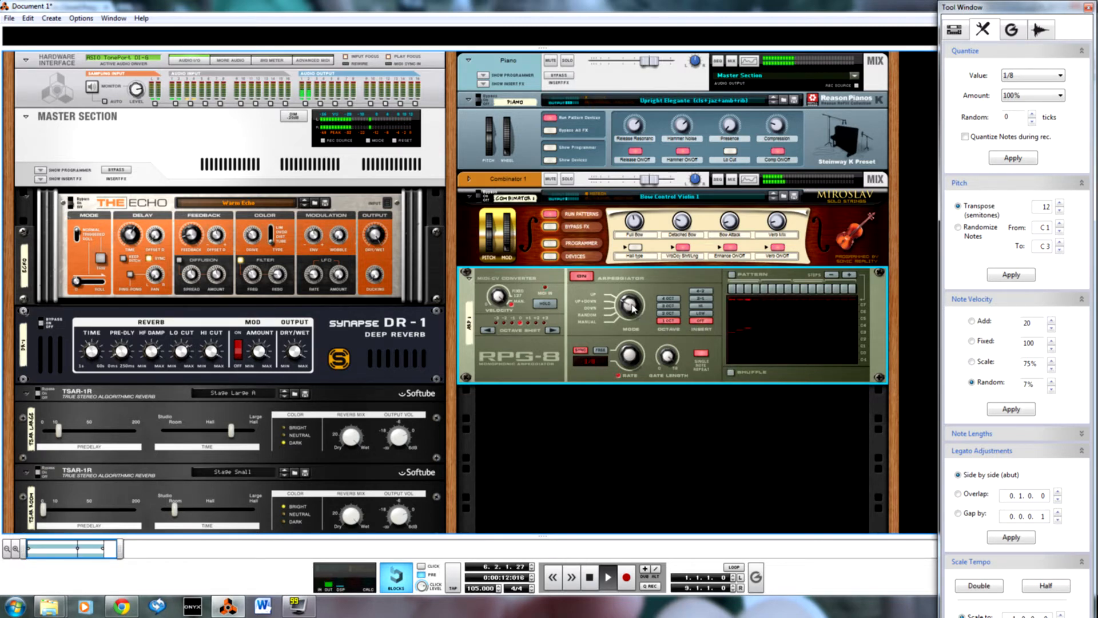
{"action": "left_click", "coordinate": [701, 299]}
{"action": "key", "text": "F5"}
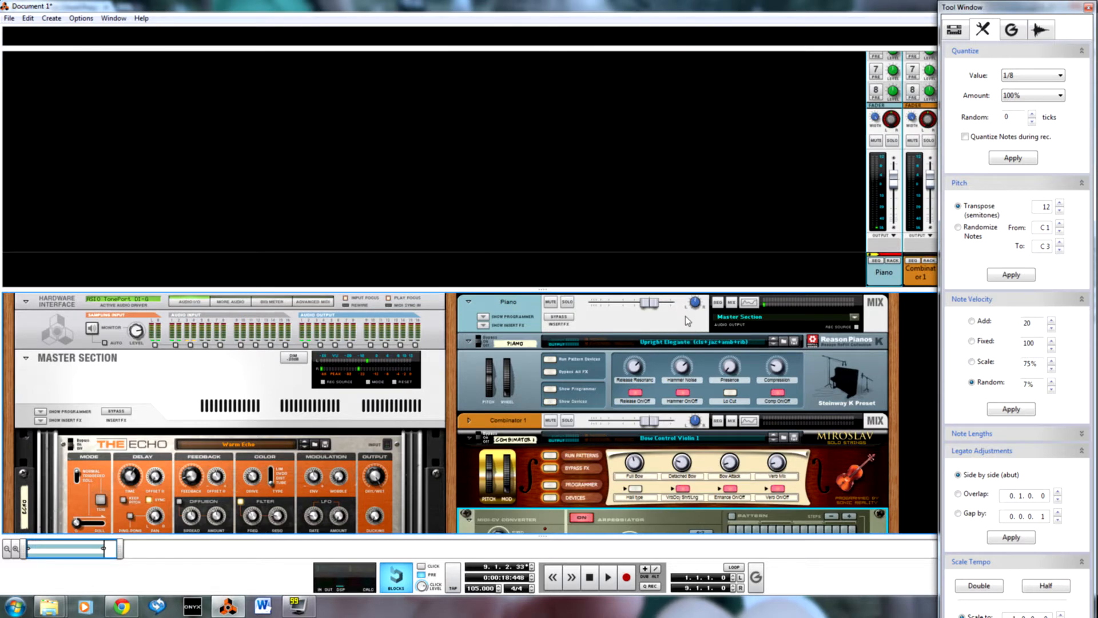
Render the RPG-8's arpeggio as notes to its track and move the resulting clip onto the Combinator 1 track at bar 1
{"action": "key", "text": "F7"}
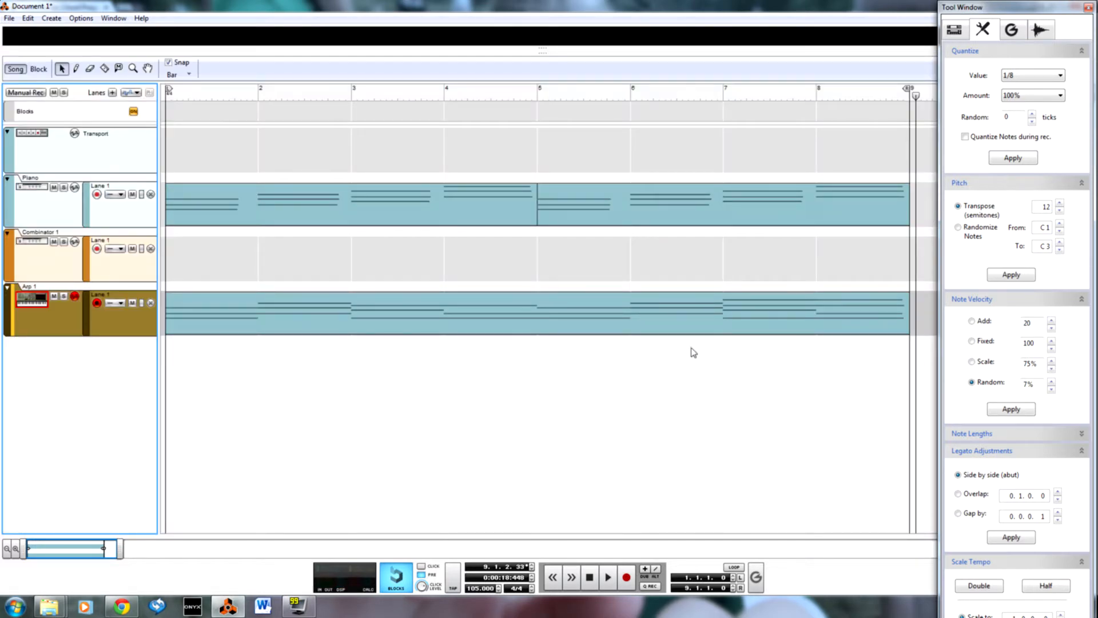
{"action": "key", "text": "F5+F6"}
{"action": "scroll", "coordinate": [647, 316], "scroll_direction": "down", "scroll_amount": 2}
{"action": "scroll", "coordinate": [646, 313], "scroll_direction": "up", "scroll_amount": 1}
{"action": "key", "text": "F6"}
{"action": "scroll", "coordinate": [643, 311], "scroll_direction": "up", "scroll_amount": 3}
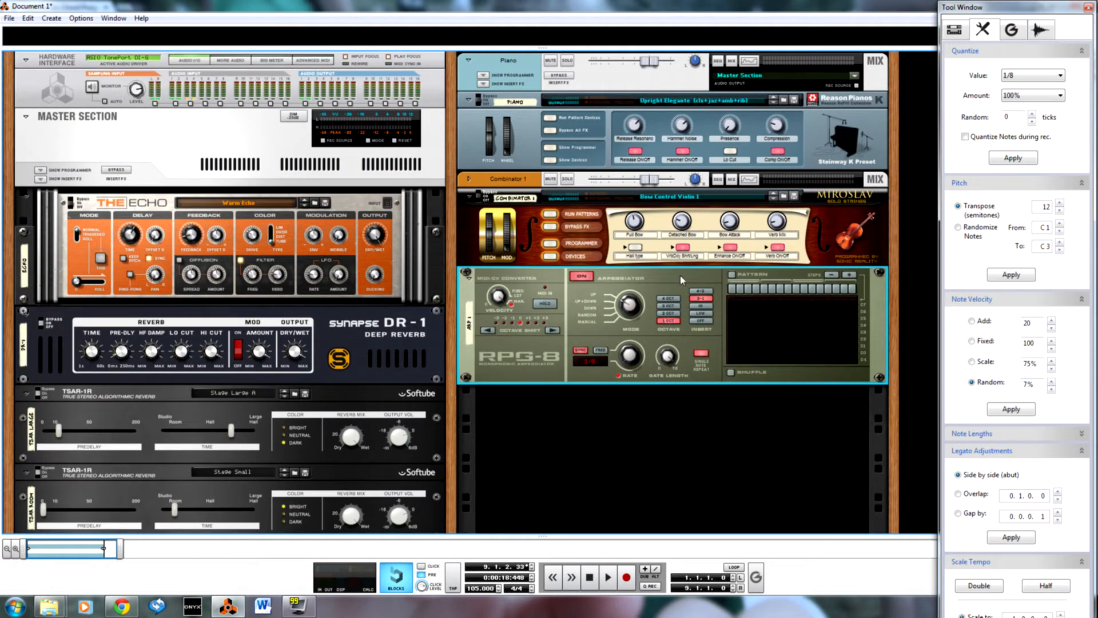
{"action": "key", "text": "F7"}
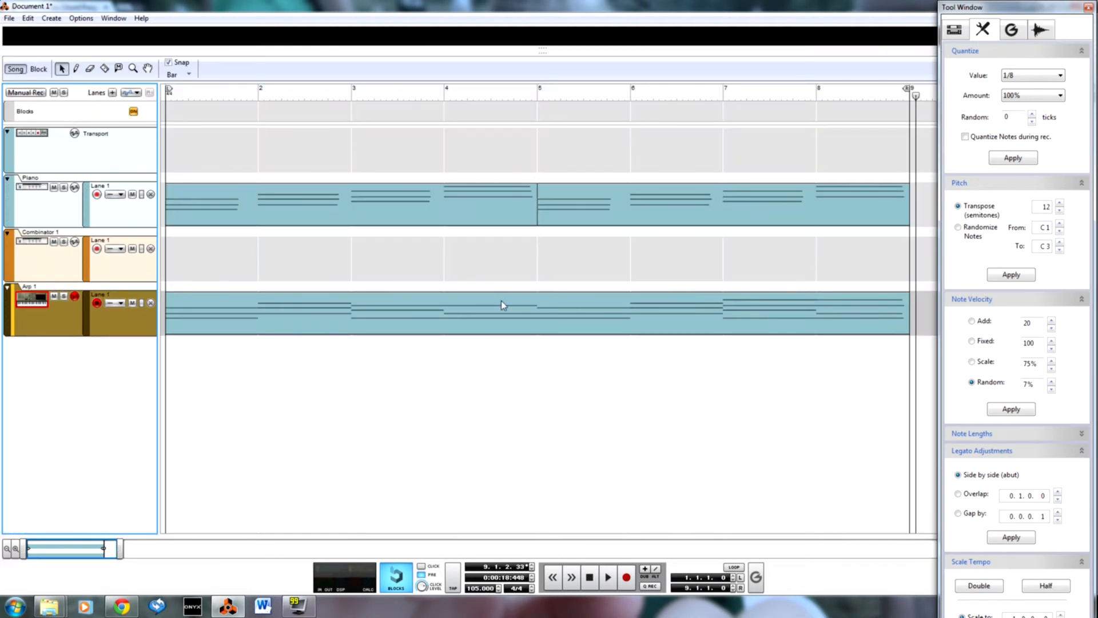
{"action": "key", "text": "F6"}
{"action": "right_click", "coordinate": [528, 325]}
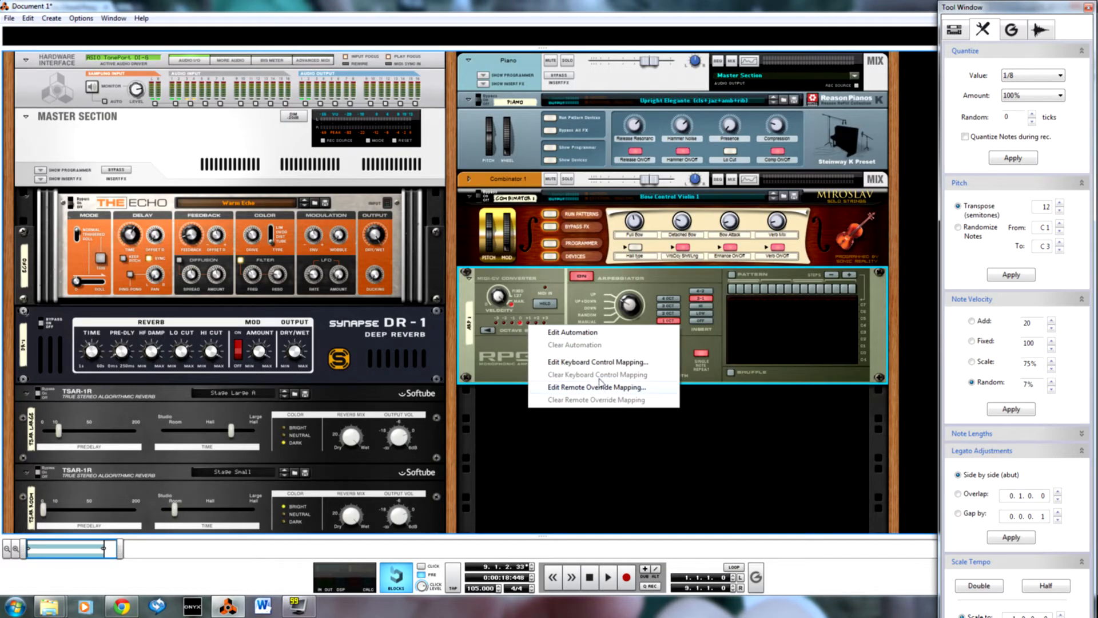
{"action": "right_click", "coordinate": [490, 353]}
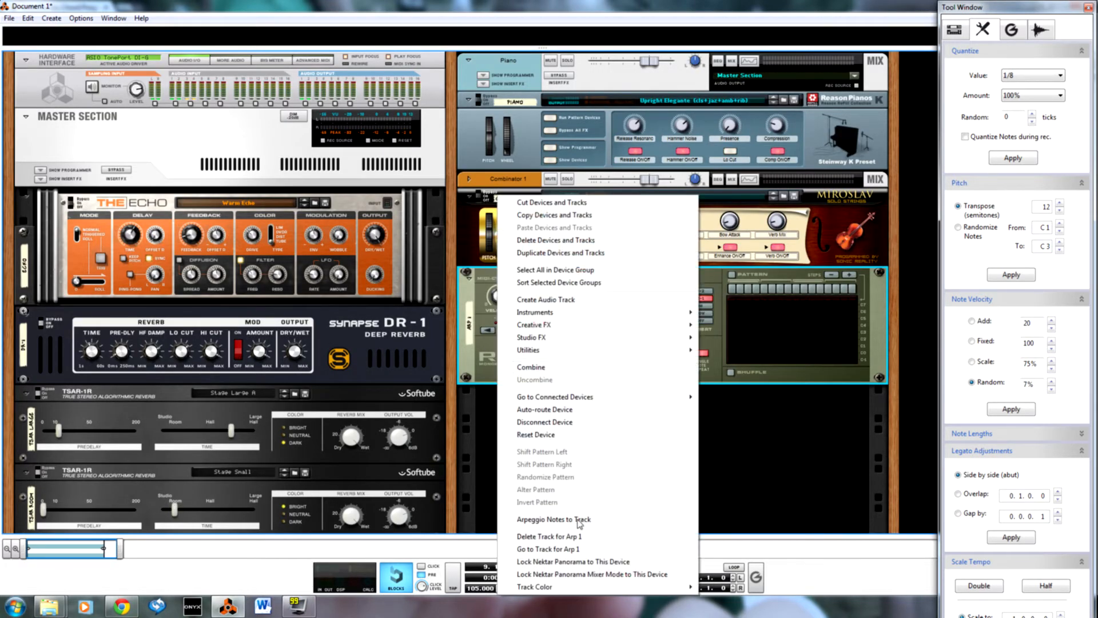
{"action": "left_click", "coordinate": [566, 519]}
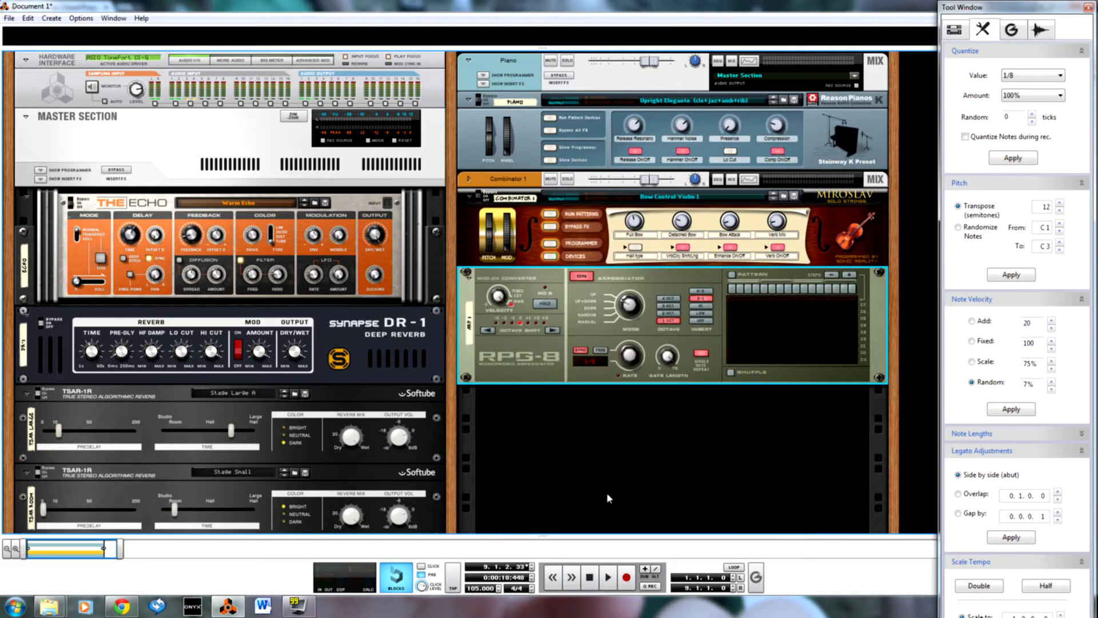
{"action": "key", "text": "F7"}
{"action": "left_click_drag", "start_coordinate": [219, 311], "coordinate": [217, 258]}
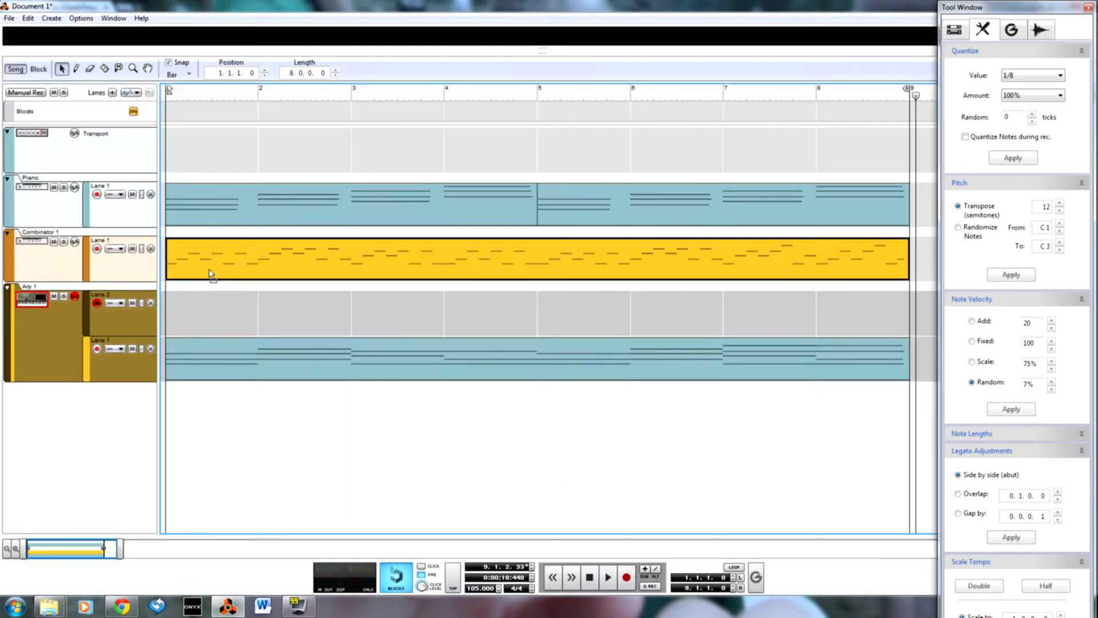
Set the Combinator 1 track color to Orange and give its arpeggio clip an orange color as well
{"action": "right_click", "coordinate": [16, 272]}
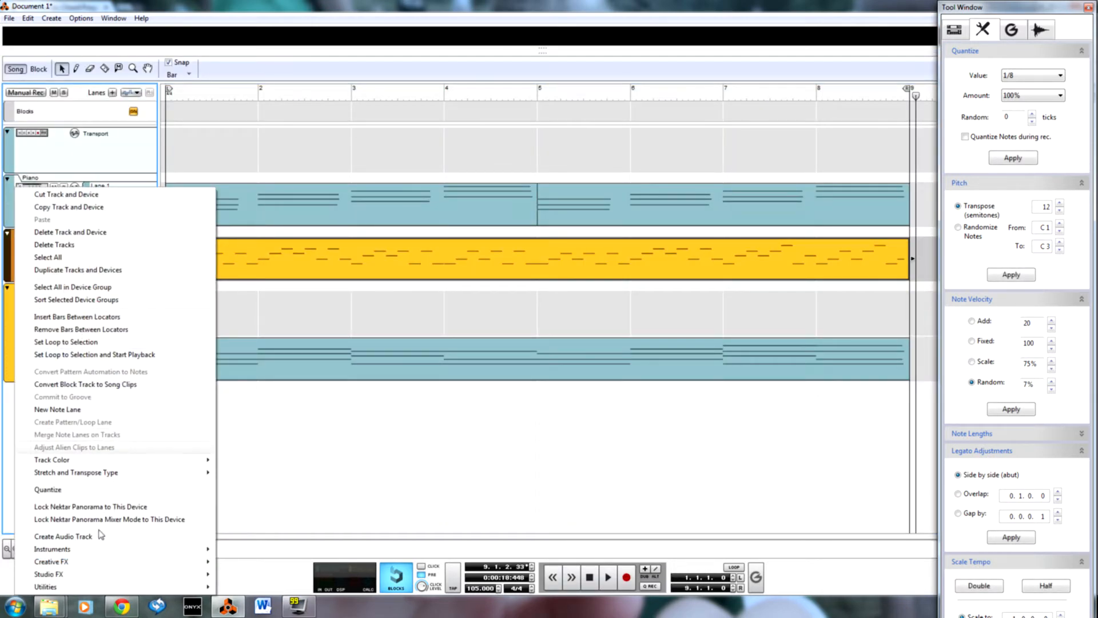
{"action": "mouse_move", "coordinate": [88, 460]}
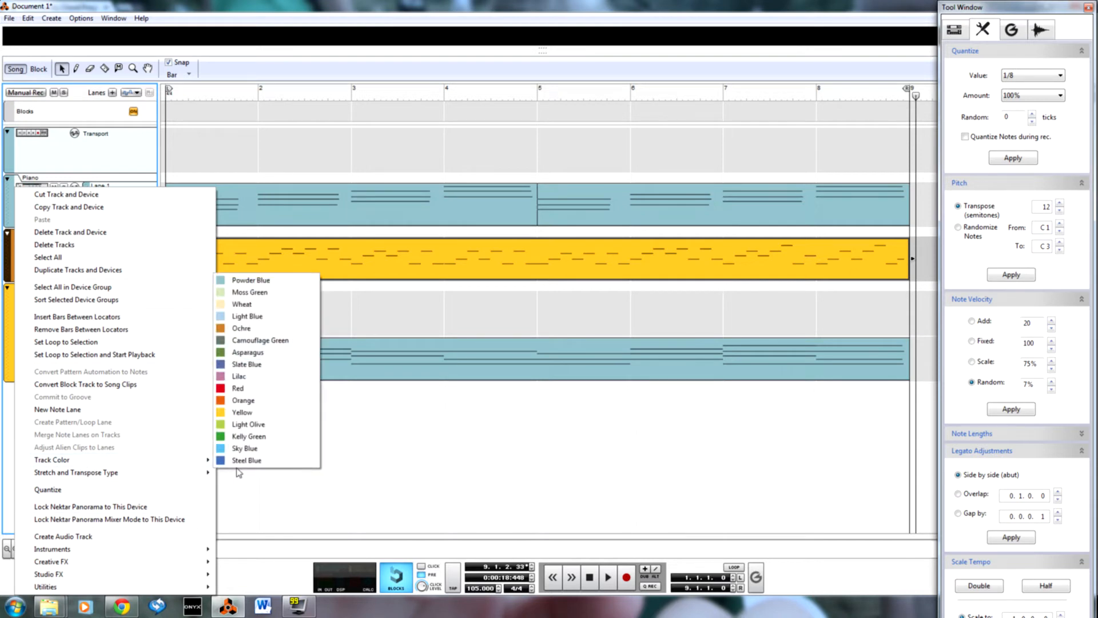
{"action": "left_click", "coordinate": [250, 400]}
{"action": "right_click", "coordinate": [293, 262]}
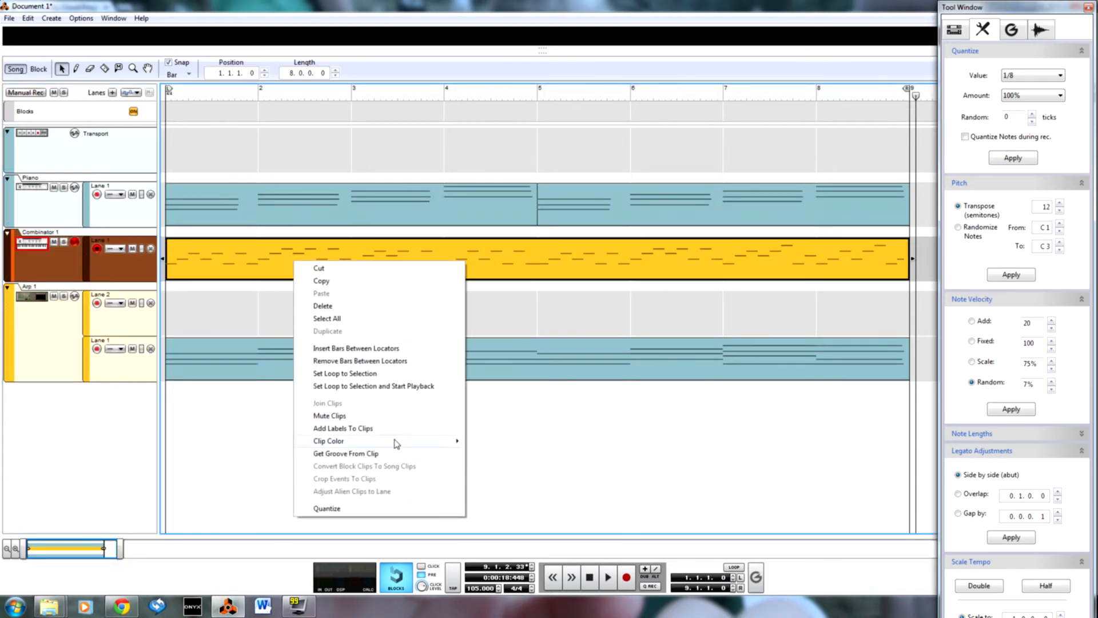
{"action": "mouse_move", "coordinate": [395, 443]}
{"action": "left_click", "coordinate": [493, 382]}
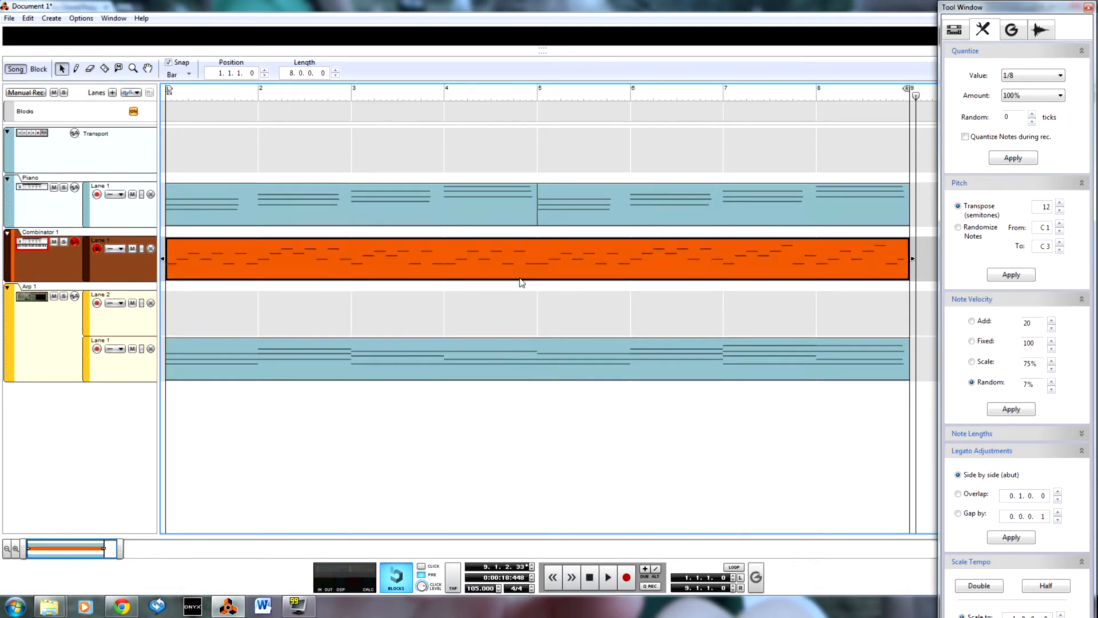
Open the Combinator 1 clip for note editing and play its first bars
{"action": "double_click", "coordinate": [522, 258]}
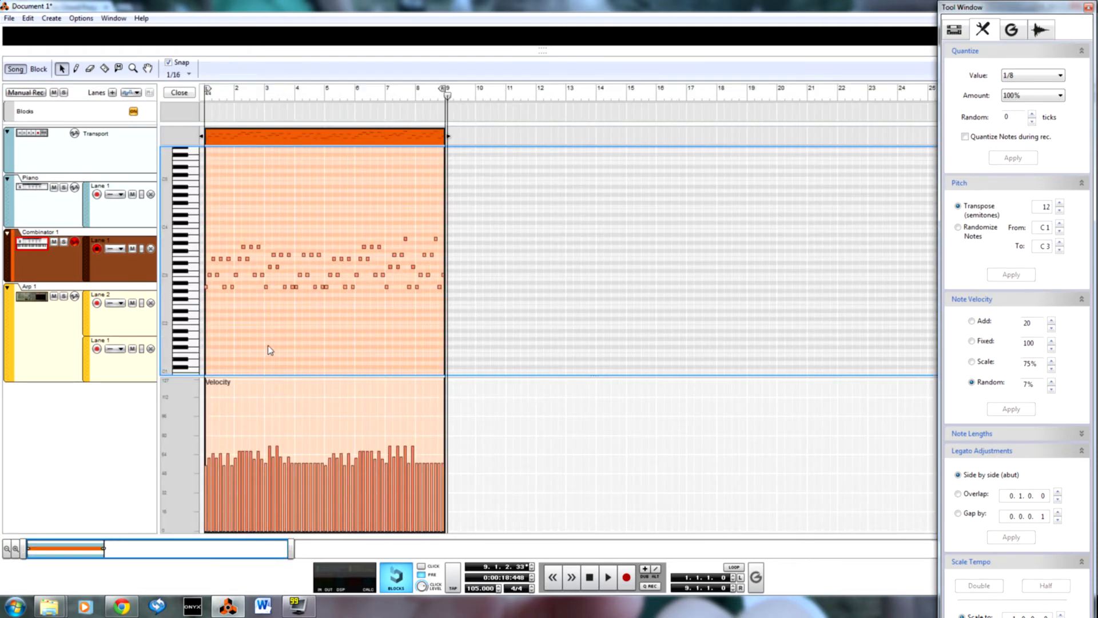
{"action": "scroll", "coordinate": [246, 434], "scroll_direction": "up", "scroll_amount": 4}
{"action": "left_click_drag", "start_coordinate": [110, 550], "coordinate": [53, 550]}
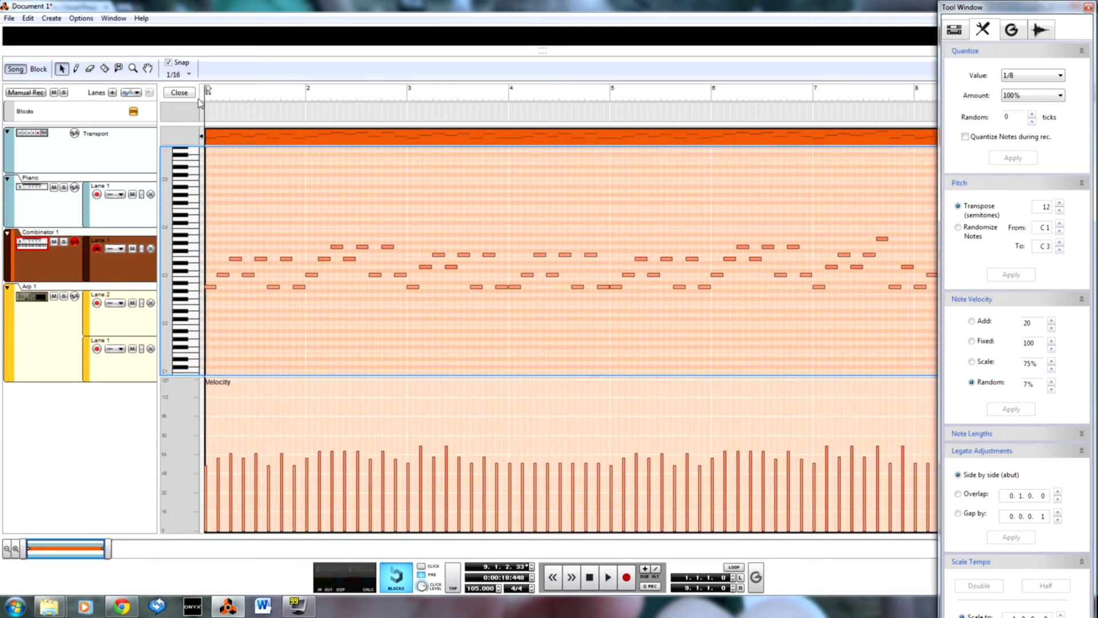
{"action": "key", "text": "space"}
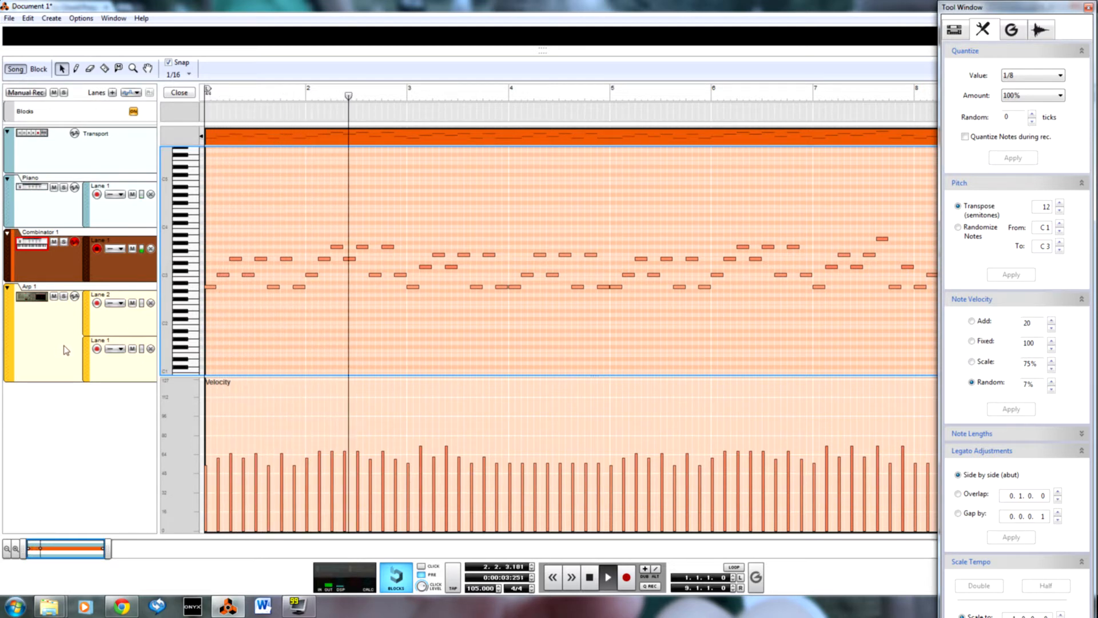
{"action": "key", "text": "space"}
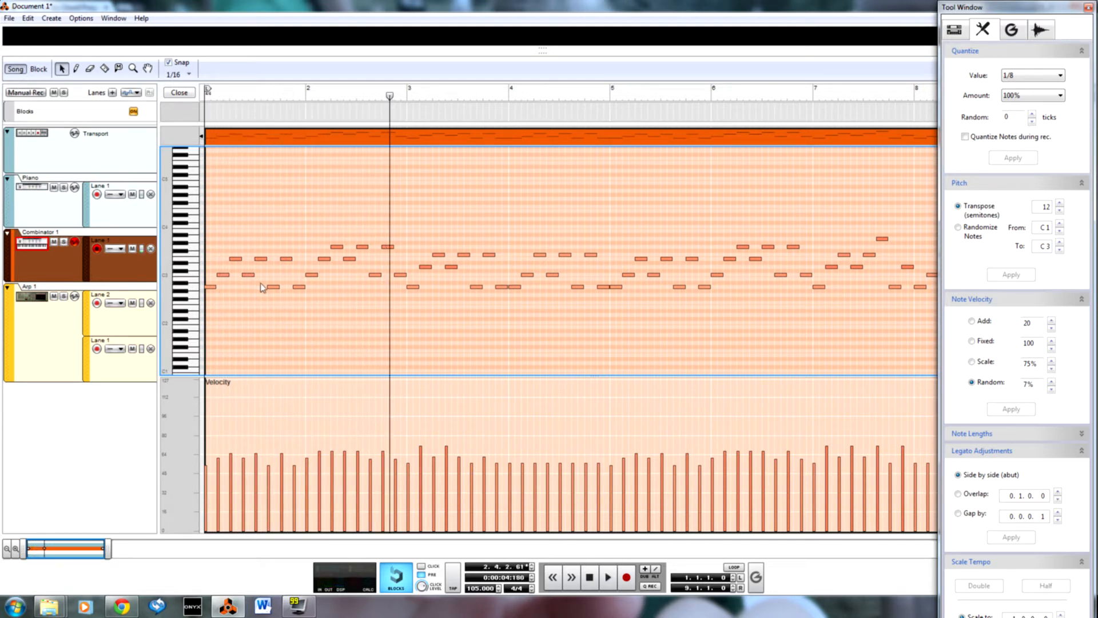
Delete the sixth and eighth notes of bars 1, 2 and 3 in the Combinator 1 clip
{"action": "left_click_drag", "start_coordinate": [261, 276], "coordinate": [303, 325]}
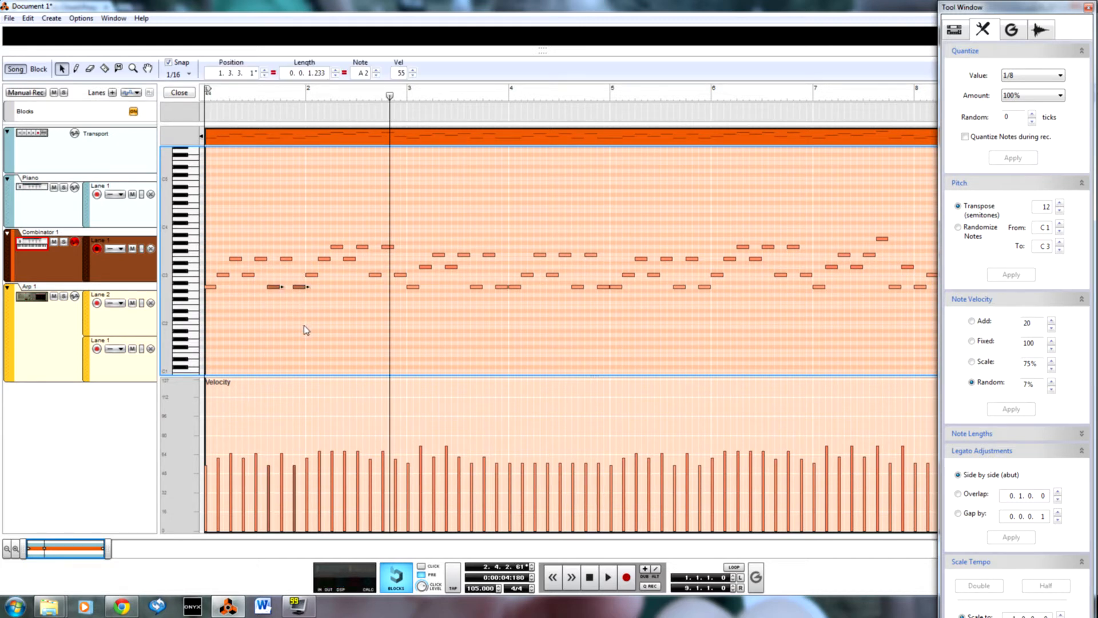
{"action": "key", "text": "Delete"}
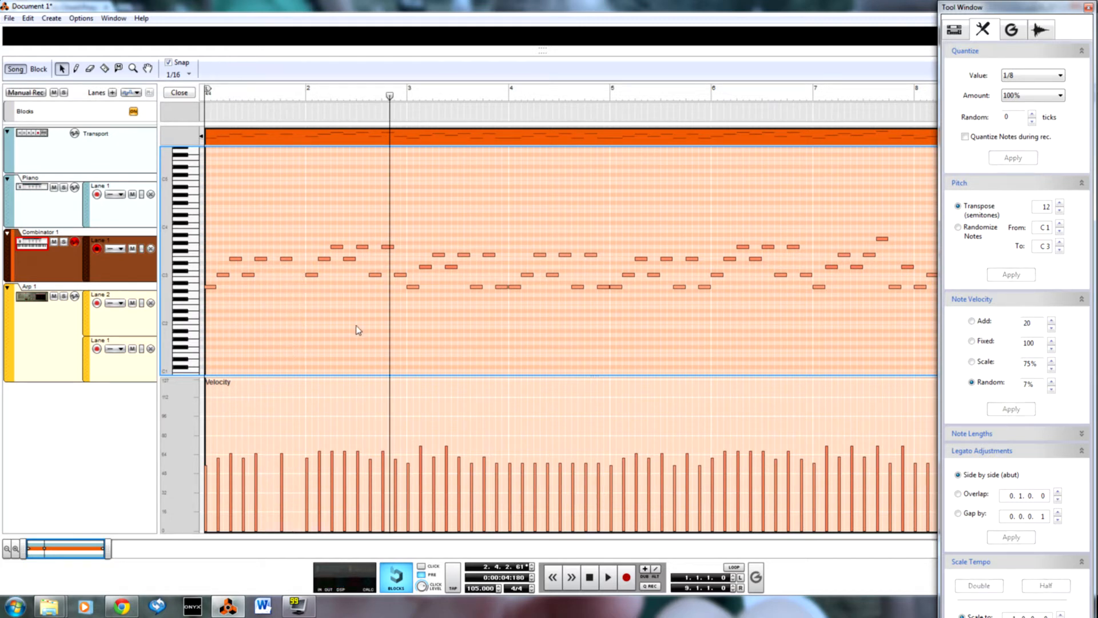
{"action": "left_click_drag", "start_coordinate": [392, 283], "coordinate": [404, 289]}
{"action": "key", "text": "Delete"}
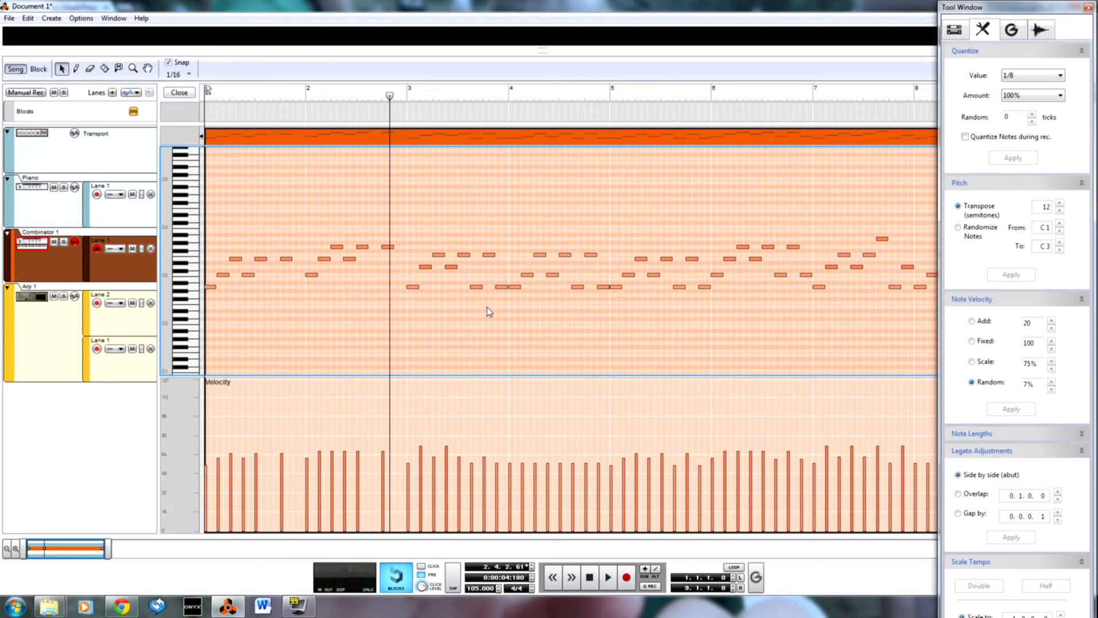
{"action": "left_click_drag", "start_coordinate": [506, 324], "coordinate": [506, 324]}
{"action": "key", "text": "Delete"}
Delete the sixth and eighth notes of bar 4, undoing a first deletion that also removes the opening note of bar 5
{"action": "left_click_drag", "start_coordinate": [575, 265], "coordinate": [609, 325]}
{"action": "key", "text": "Delete"}
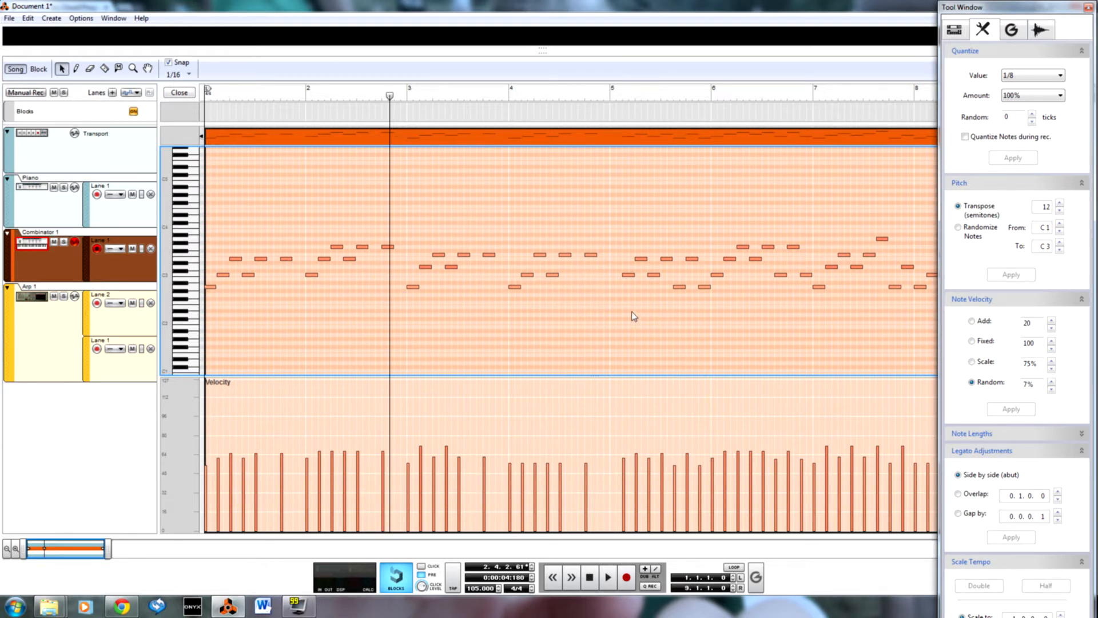
{"action": "key", "text": "ctrl+z"}
{"action": "mouse_move", "coordinate": [571, 276]}
{"action": "left_mouse_down"}
{"action": "mouse_move", "coordinate": [602, 309]}
{"action": "mouse_move", "coordinate": [569, 296]}
{"action": "left_mouse_up"}
{"action": "key", "text": "Delete"}
{"action": "key", "text": "Delete"}
Delete the fourth note in each of bars 1 to 4 of the violin arpeggio
{"action": "left_click_drag", "start_coordinate": [348, 259], "coordinate": [368, 276]}
{"action": "key", "text": "Delete"}
{"action": "left_click_drag", "start_coordinate": [465, 292], "coordinate": [465, 292]}
{"action": "key", "text": "Delete"}
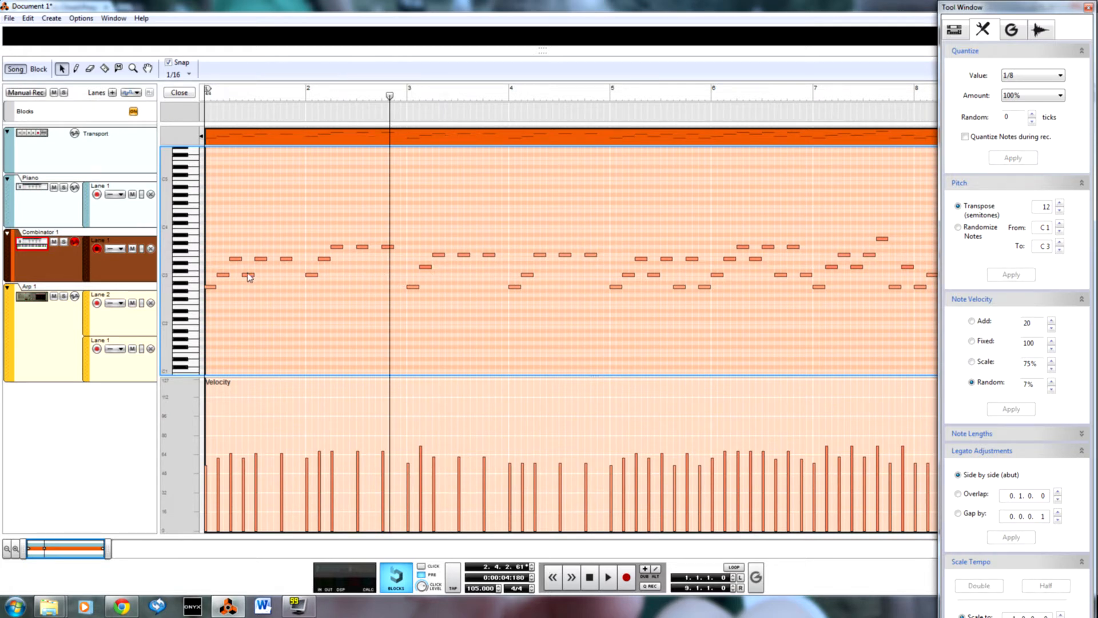
{"action": "left_click", "coordinate": [243, 276]}
{"action": "key", "text": "Delete"}
Delete the fourth, sixth and eighth notes of bars 5 and 6
{"action": "left_click_drag", "start_coordinate": [645, 269], "coordinate": [714, 339]}
{"action": "key", "text": "Delete"}
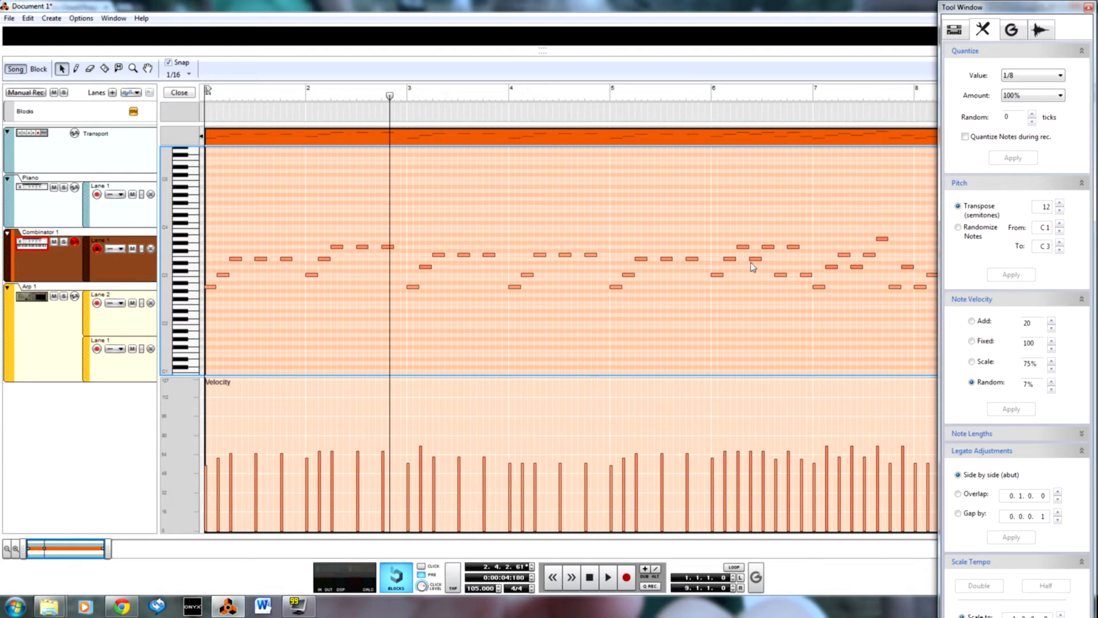
{"action": "left_click_drag", "start_coordinate": [749, 261], "coordinate": [804, 326]}
{"action": "key", "text": "Delete"}
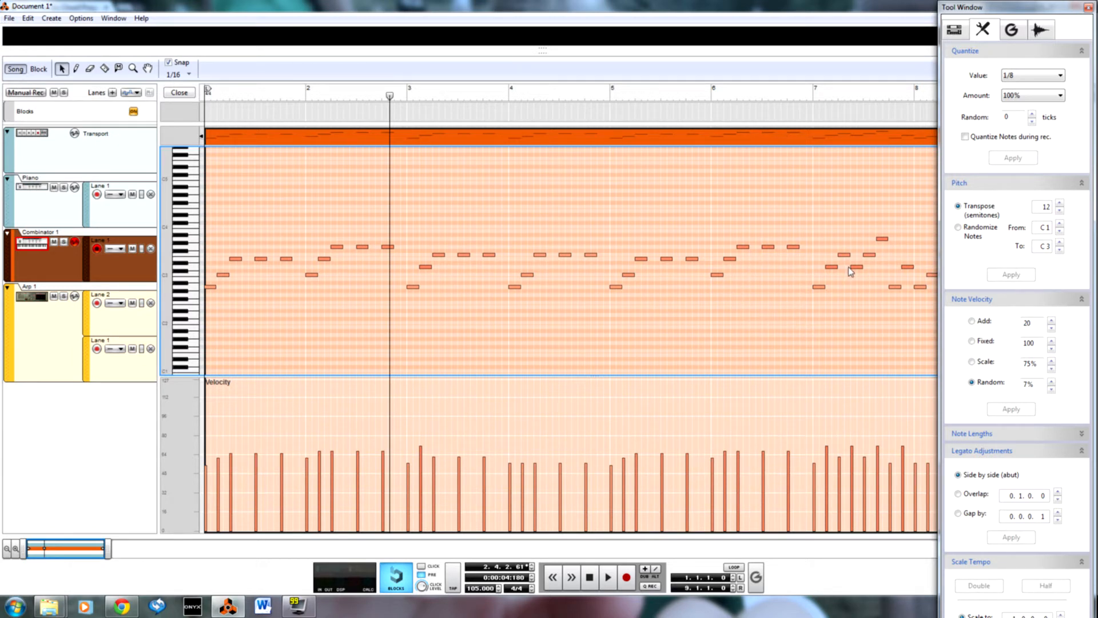
Select the second D3 note in bar 7 and play the thinned arpeggio from bar 1
{"action": "left_click_drag", "start_coordinate": [862, 281], "coordinate": [852, 279]}
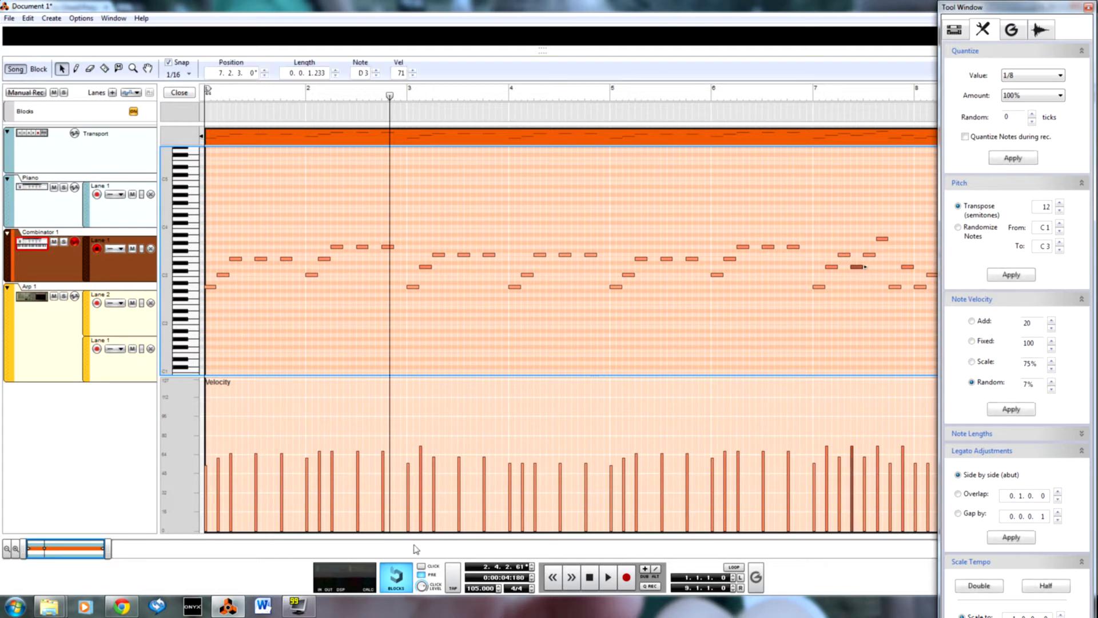
{"action": "left_click_drag", "start_coordinate": [43, 549], "coordinate": [1, 540]}
{"action": "key", "text": "Return"}
{"action": "key", "text": "space"}
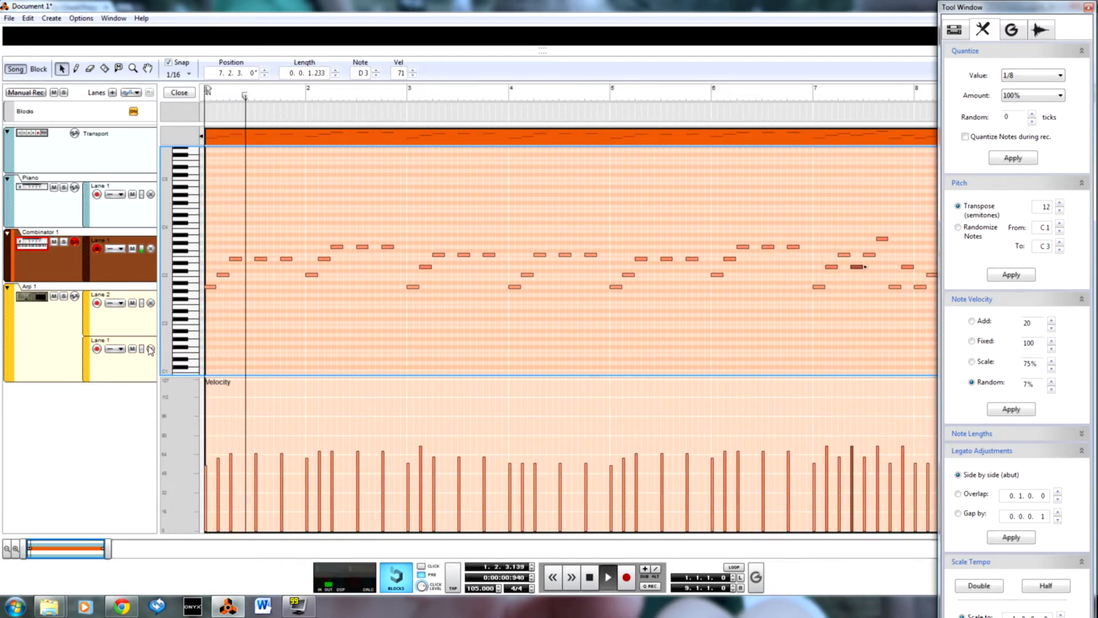
Delete the RPG-8 device together with its Arp 1 track and return to the sequencer
{"action": "key", "text": "F6"}
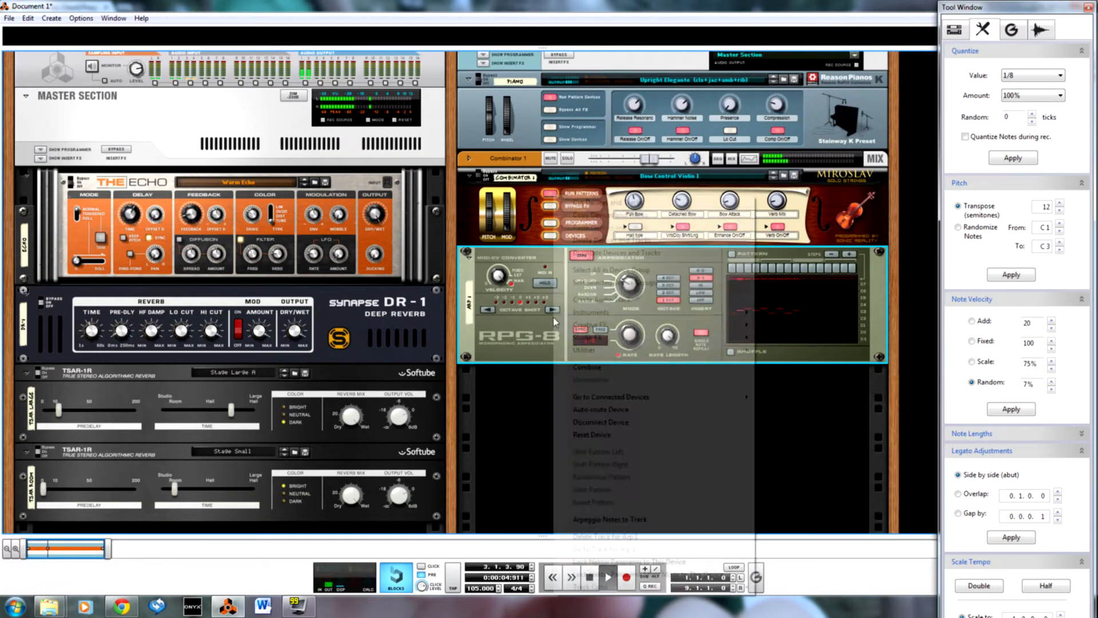
{"action": "right_click", "coordinate": [554, 280]}
{"action": "left_click", "coordinate": [606, 239]}
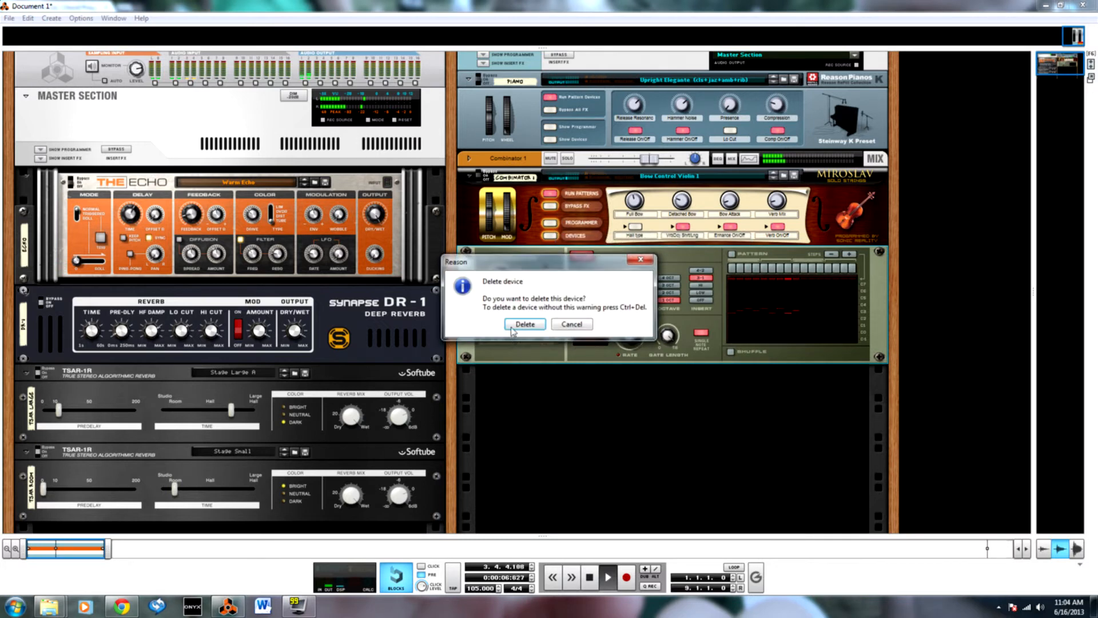
{"action": "left_click", "coordinate": [516, 327]}
{"action": "key", "text": "F7"}
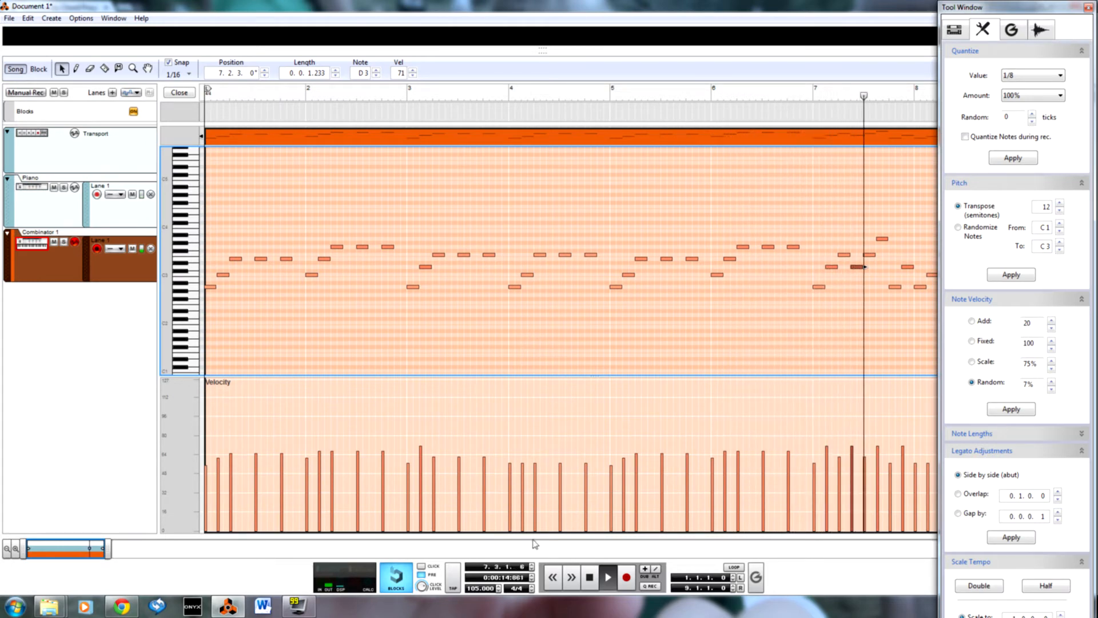
Return to the song start, leaving the clip's note editor, and close the Tool Window
{"action": "left_click_drag", "start_coordinate": [108, 548], "coordinate": [161, 550]}
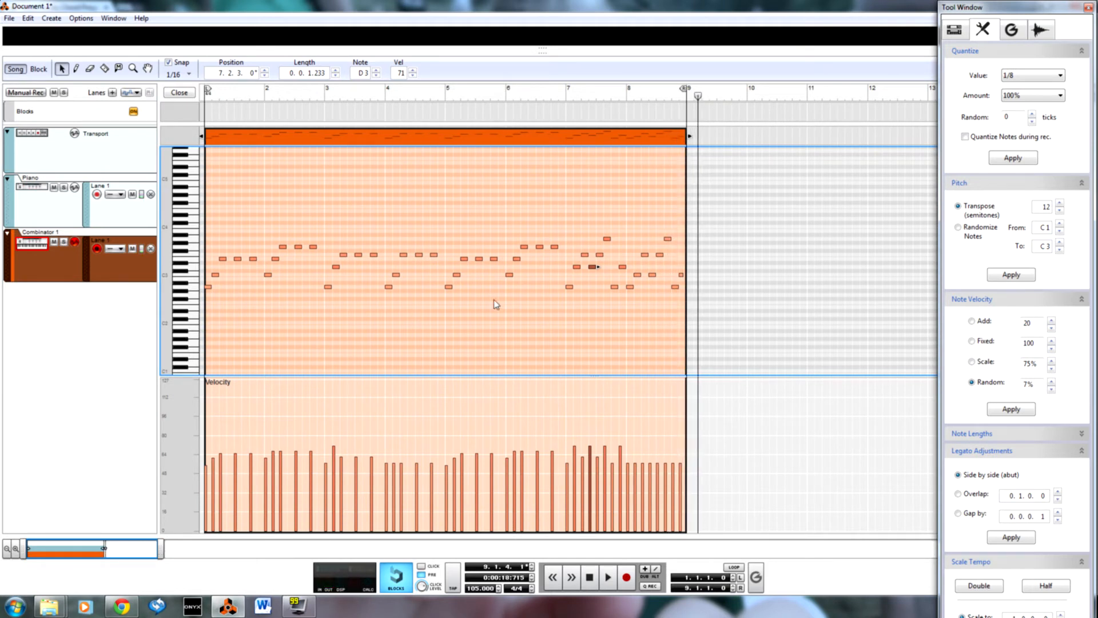
{"action": "left_click", "coordinate": [683, 275]}
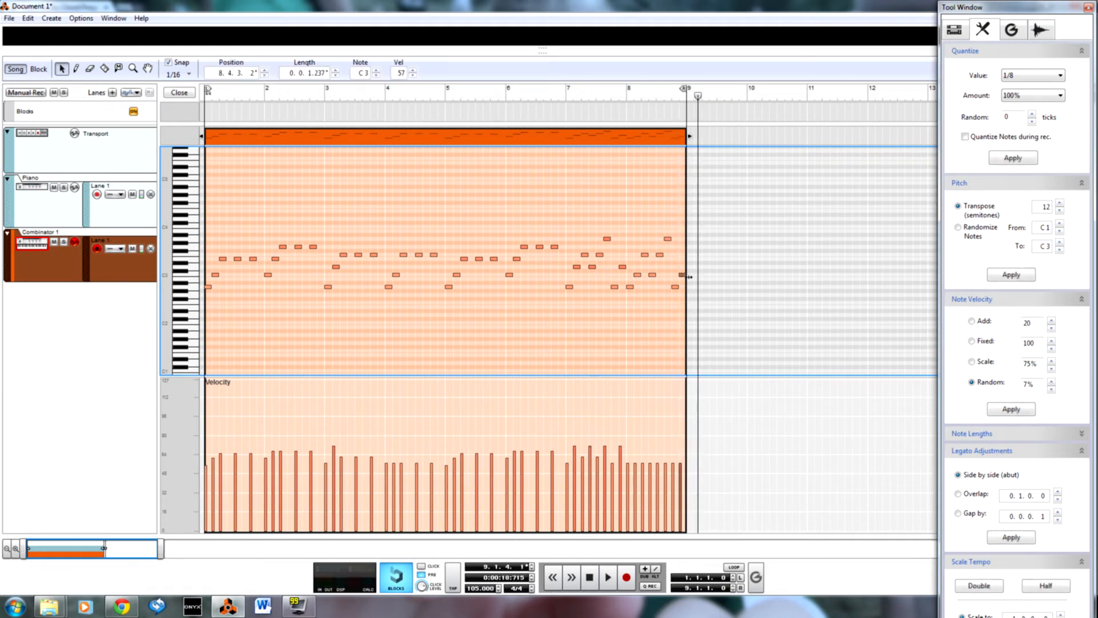
{"action": "key", "text": "shift+Return"}
{"action": "left_click", "coordinate": [179, 95]}
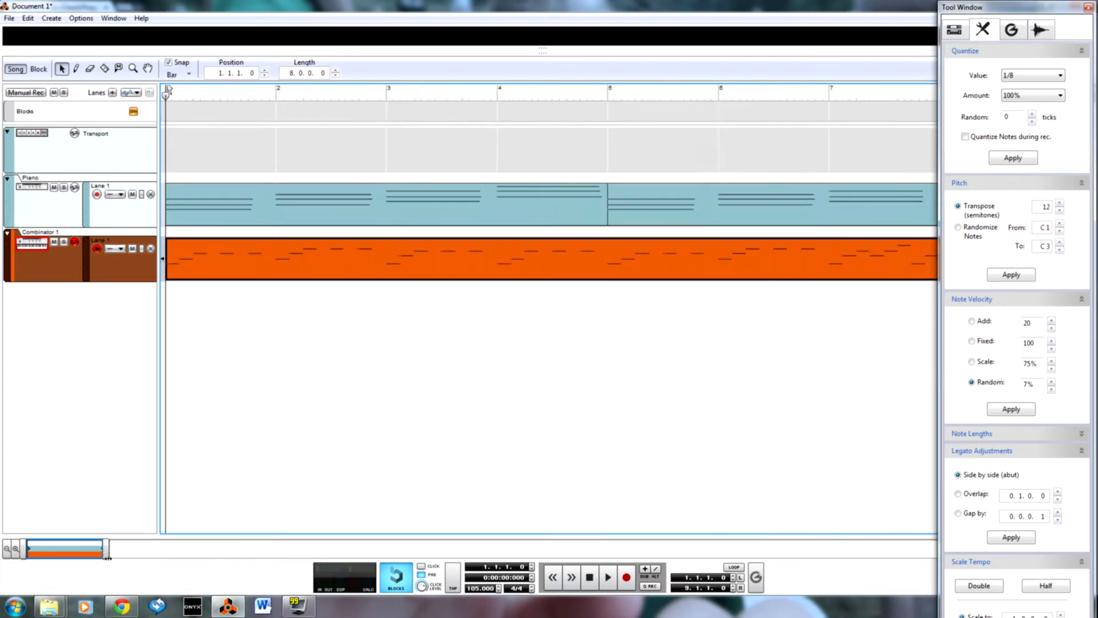
{"action": "left_click", "coordinate": [1088, 8]}
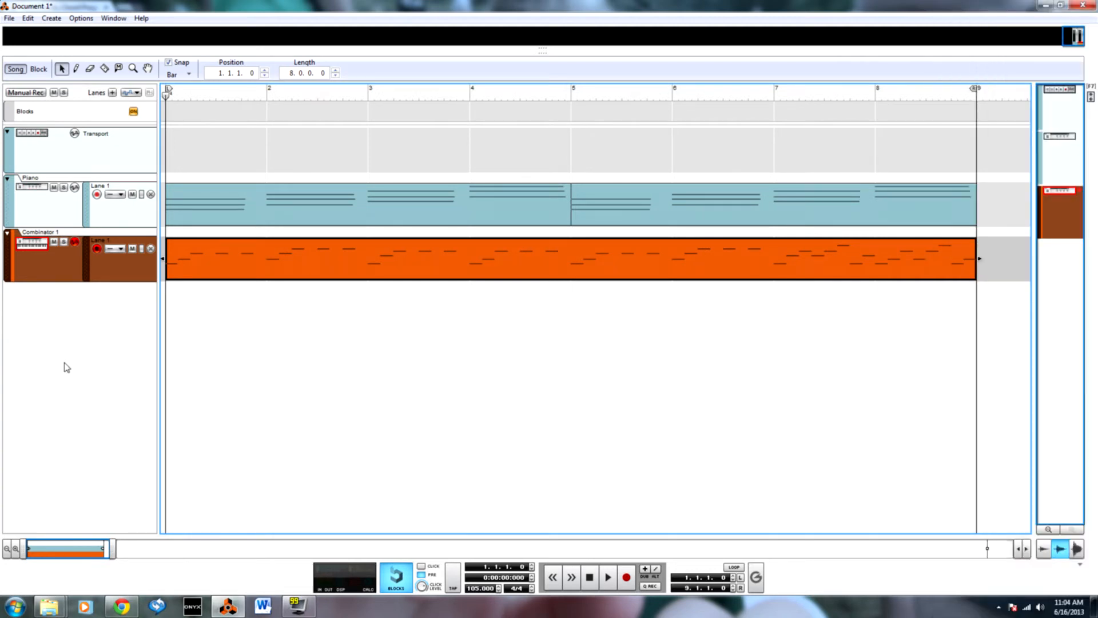
Rename the Combinator 1 track as Violin
{"action": "double_click", "coordinate": [52, 232]}
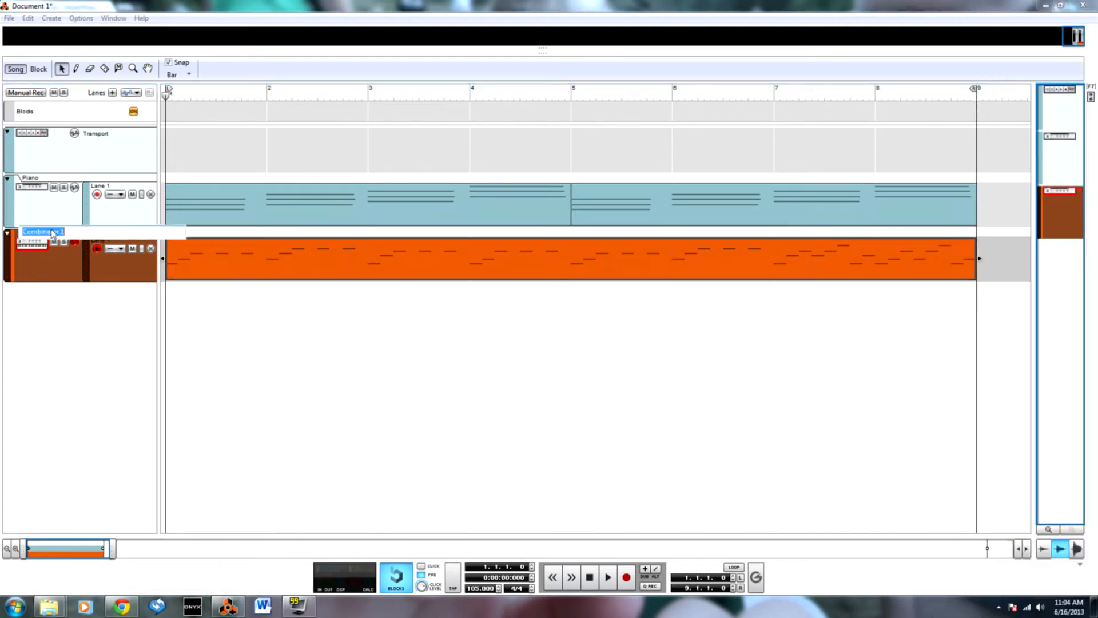
{"action": "type", "text": "Viollin"}
{"action": "key", "text": "Return"}
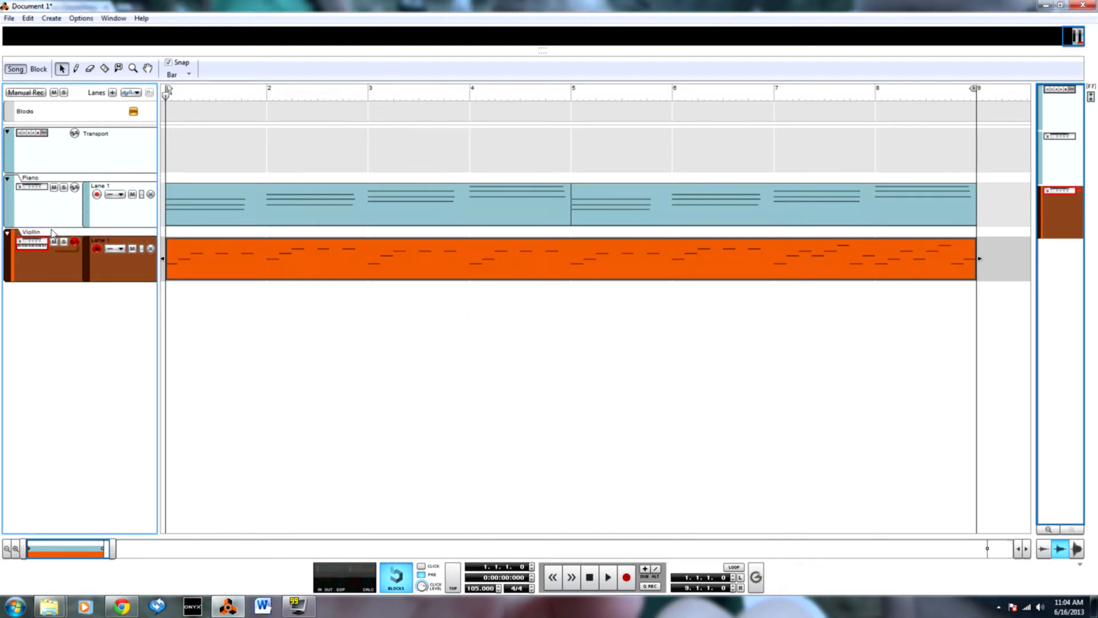
{"action": "double_click", "coordinate": [51, 235]}
{"action": "type", "text": "Vi"}
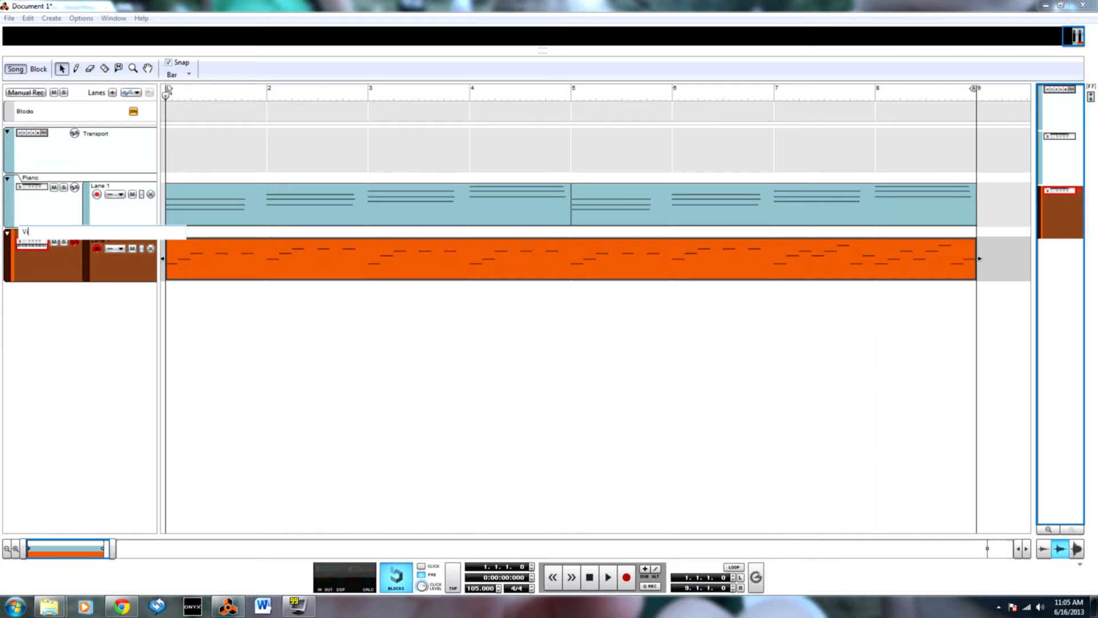
{"action": "key", "text": "Return"}
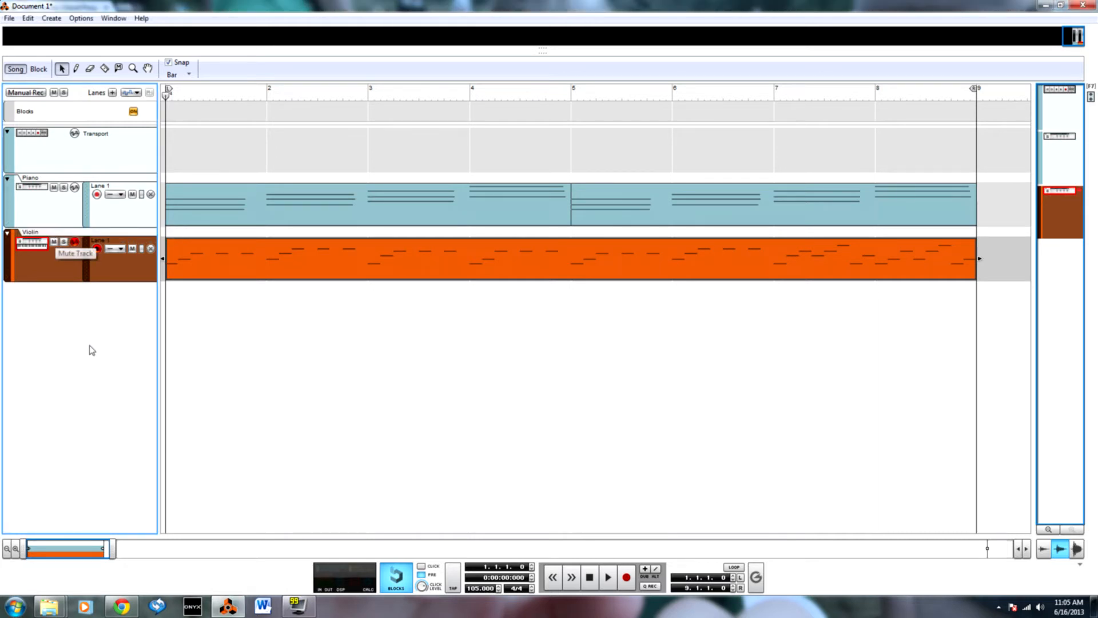
Create an instrument from the Bow Control Cello 1.cmb patch in the rack and return to the sequencer
{"action": "key", "text": "F6"}
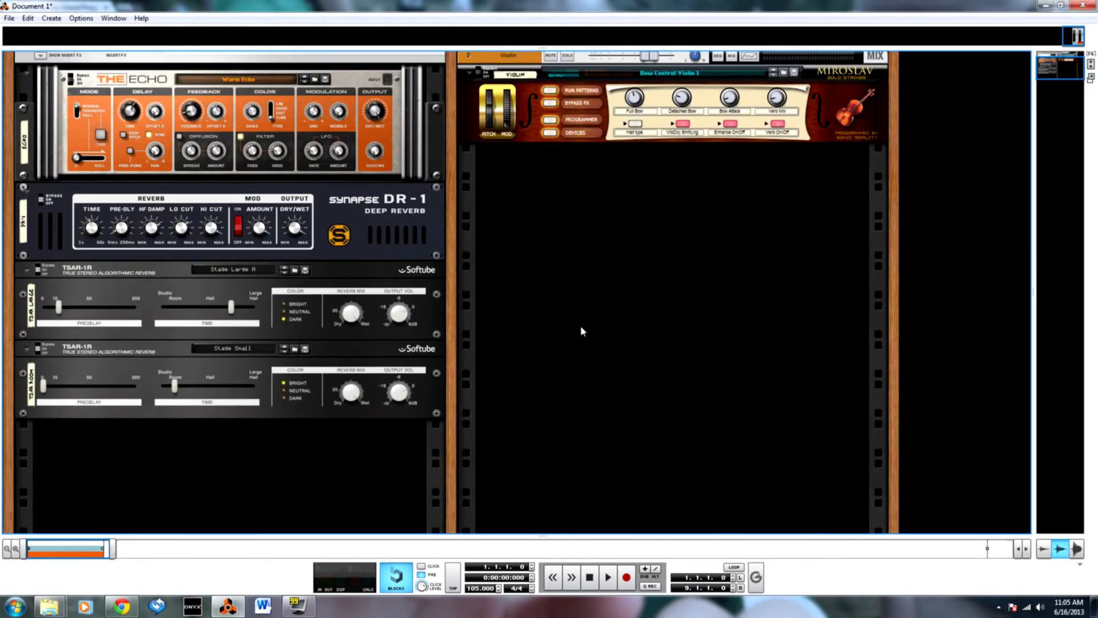
{"action": "right_click", "coordinate": [581, 331]}
{"action": "left_click", "coordinate": [667, 357]}
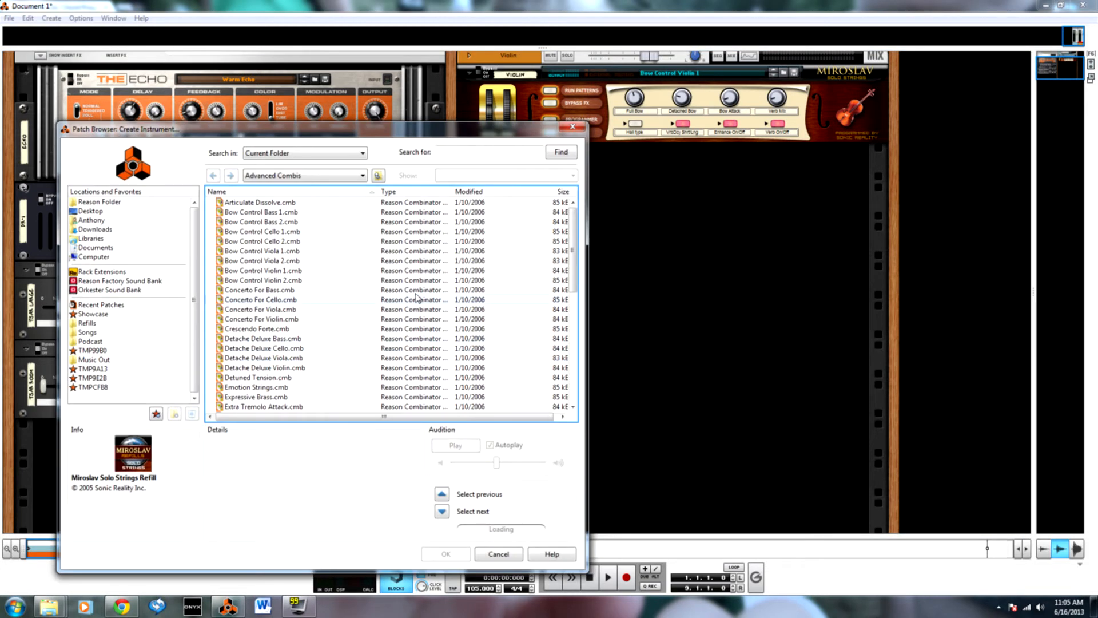
{"action": "left_click", "coordinate": [313, 234]}
{"action": "left_click", "coordinate": [460, 550]}
{"action": "key", "text": "F7"}
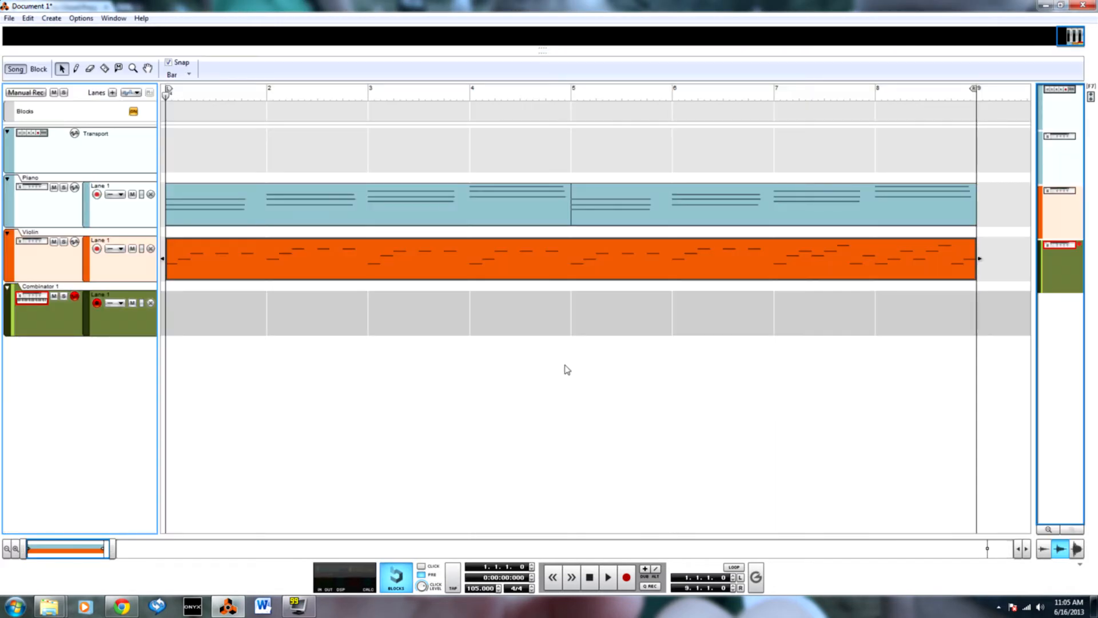
Copy both four-bar Piano clips onto the Combinator 1 track at the same positions, bars 1 to 8
{"action": "left_click", "coordinate": [172, 166]}
{"action": "left_click", "coordinate": [336, 223]}
{"action": "left_click_drag", "start_coordinate": [335, 223], "coordinate": [351, 326]}
{"action": "left_click", "coordinate": [748, 332]}
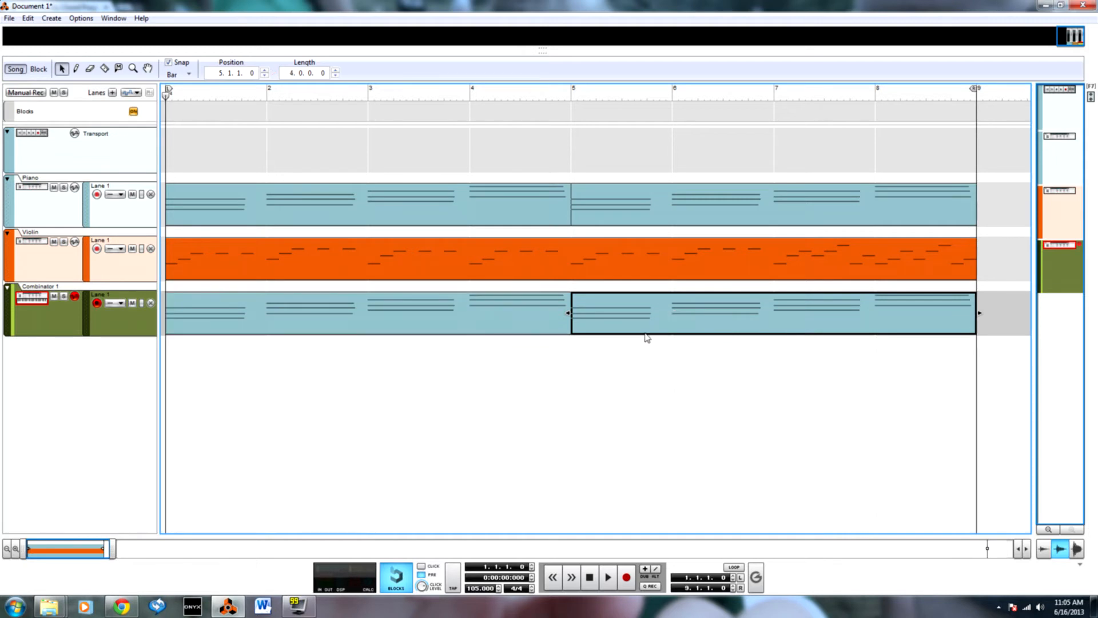
Join the two clips on the Combinator 1 track into one and open it for note editing
{"action": "left_click_drag", "start_coordinate": [1012, 309], "coordinate": [372, 306]}
{"action": "right_click", "coordinate": [352, 306]}
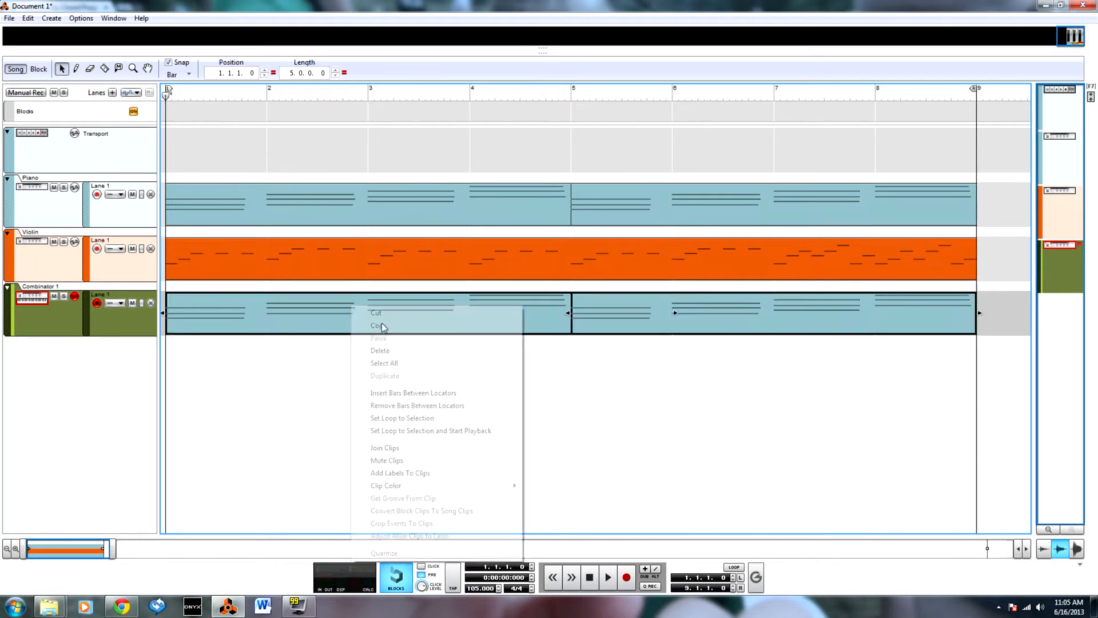
{"action": "left_click", "coordinate": [398, 450]}
{"action": "double_click", "coordinate": [542, 331]}
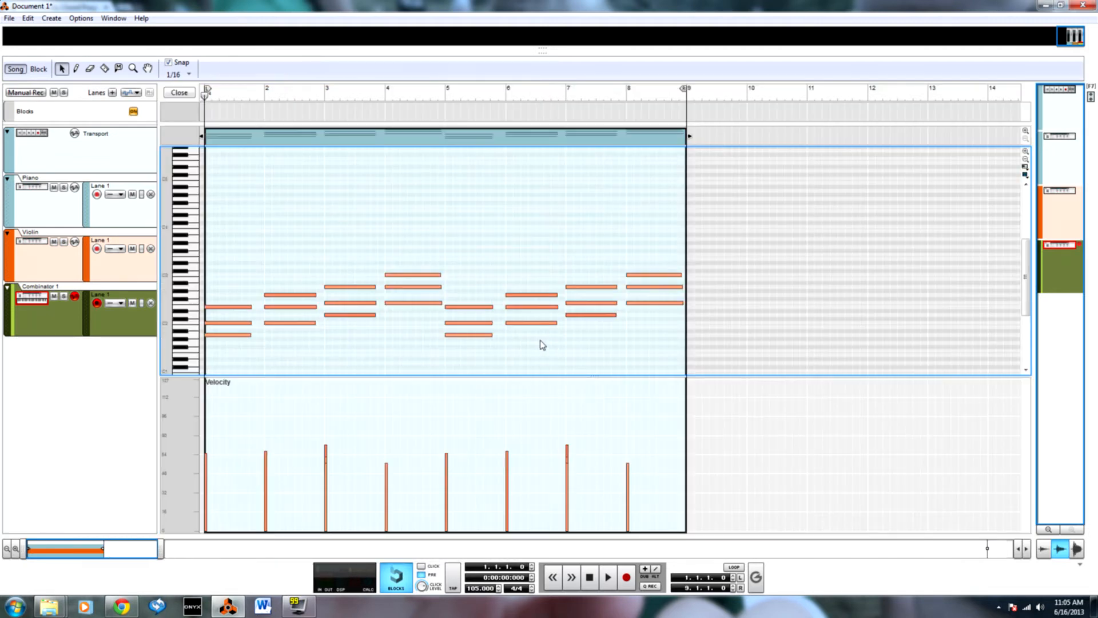
Transpose the chord notes from F2 upward by -12 semitones using the Tool Window's pitch tool
{"action": "left_click_drag", "start_coordinate": [211, 258], "coordinate": [709, 304]}
{"action": "left_click_drag", "start_coordinate": [194, 354], "coordinate": [192, 325]}
{"action": "left_click_drag", "start_coordinate": [212, 257], "coordinate": [695, 323]}
{"action": "key", "text": "F8"}
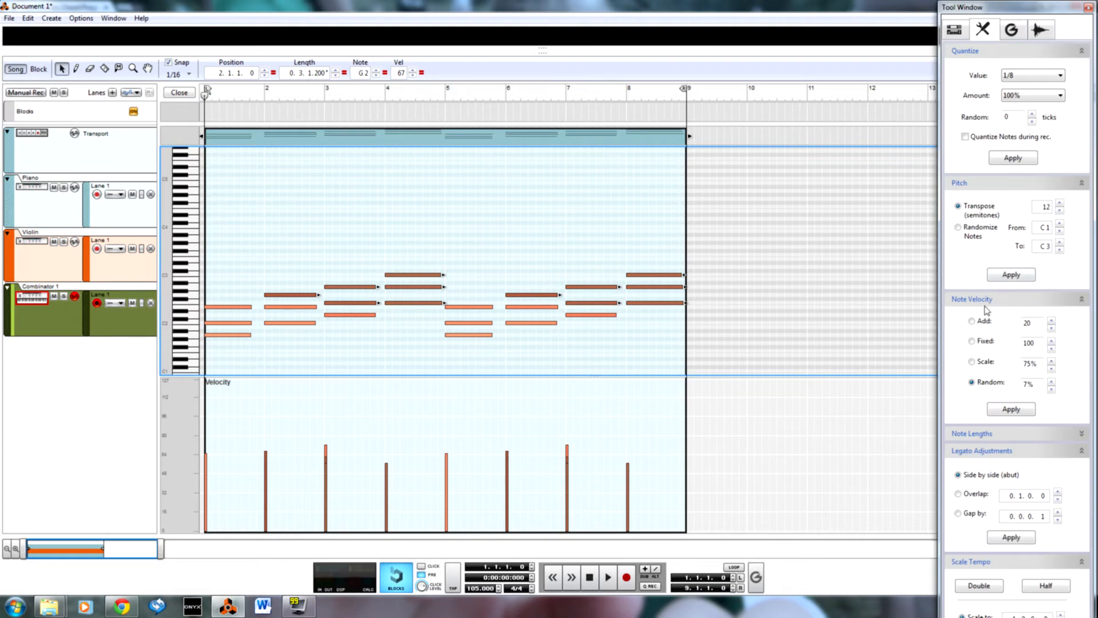
{"action": "double_click", "coordinate": [1046, 208]}
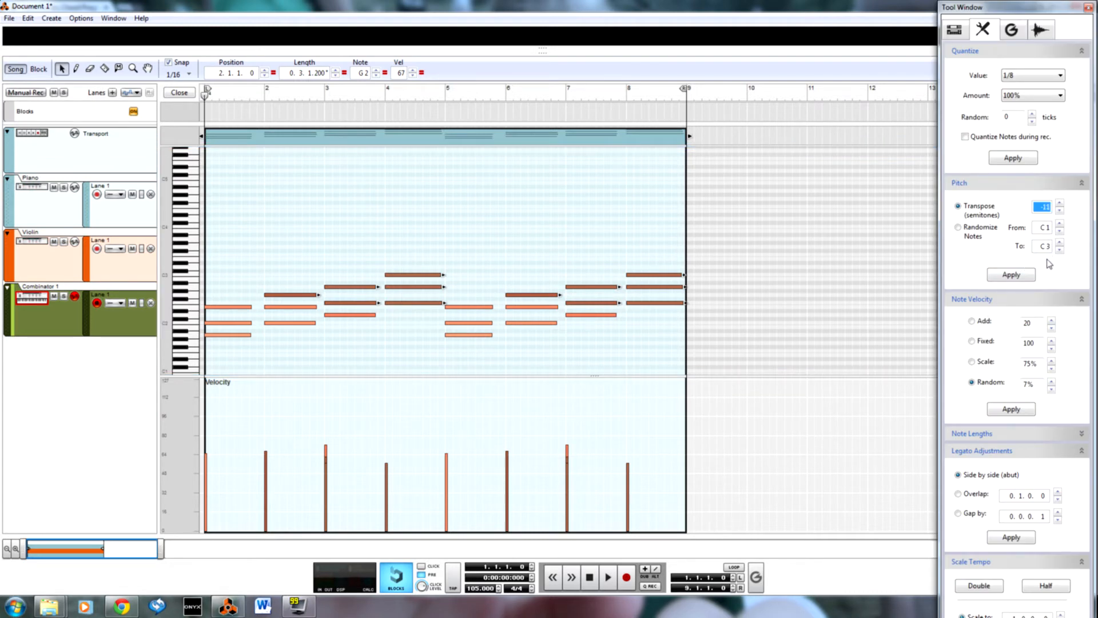
{"action": "left_click", "coordinate": [1031, 274]}
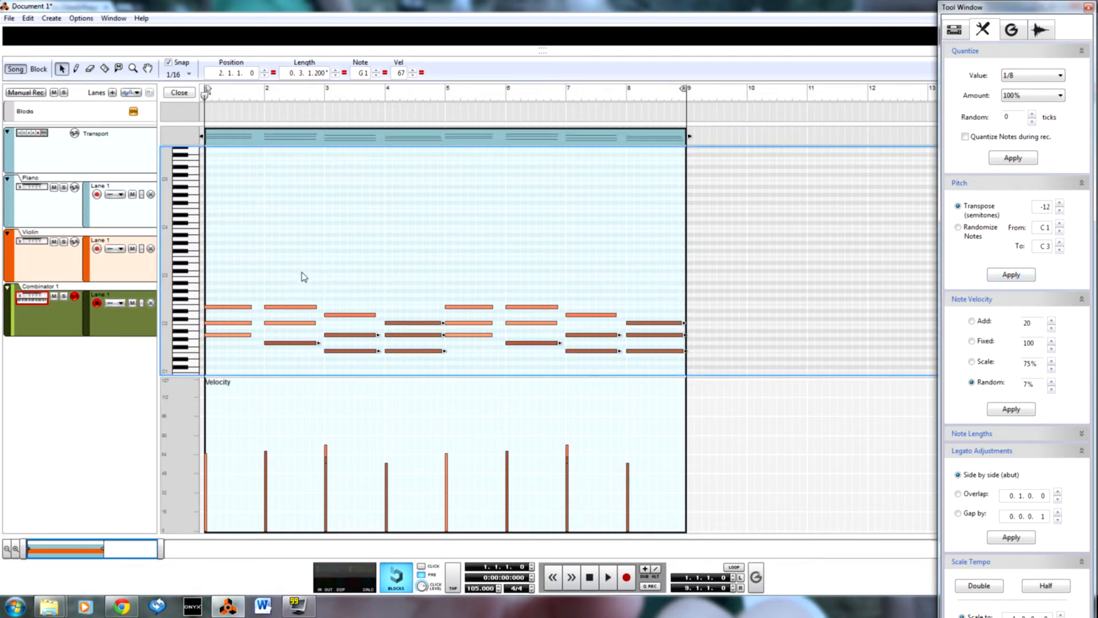
Apply the side by side (abut) legato adjustment to all notes in the clip and play the song into bar 5
{"action": "left_click_drag", "start_coordinate": [768, 295], "coordinate": [42, 362]}
{"action": "left_click", "coordinate": [1024, 538]}
{"action": "left_click", "coordinate": [485, 385]}
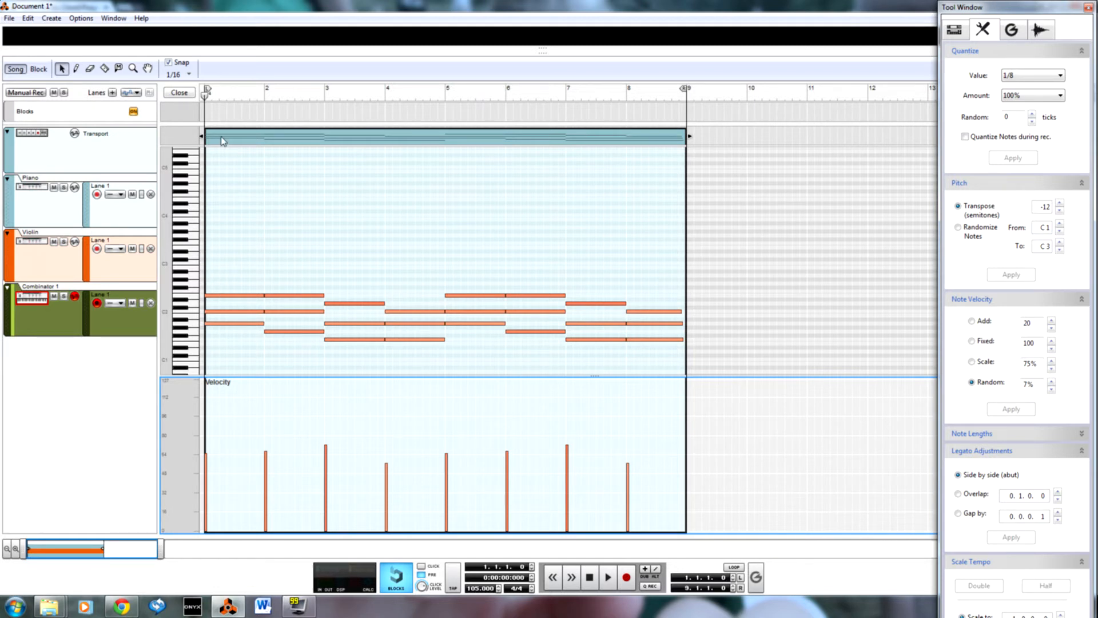
{"action": "key", "text": "space"}
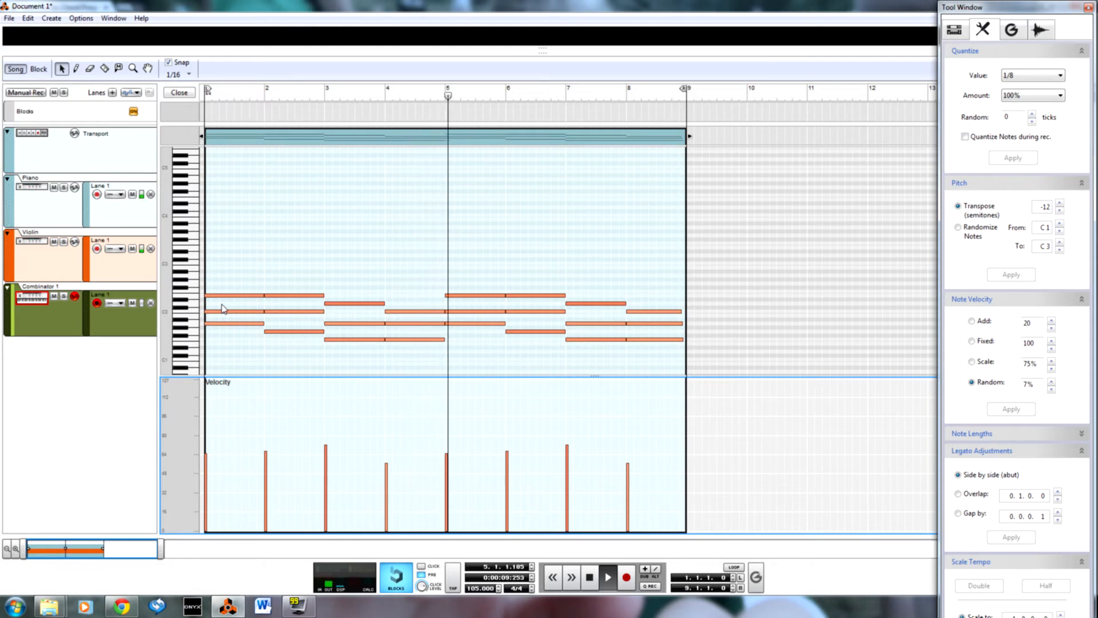
{"action": "key", "text": "space"}
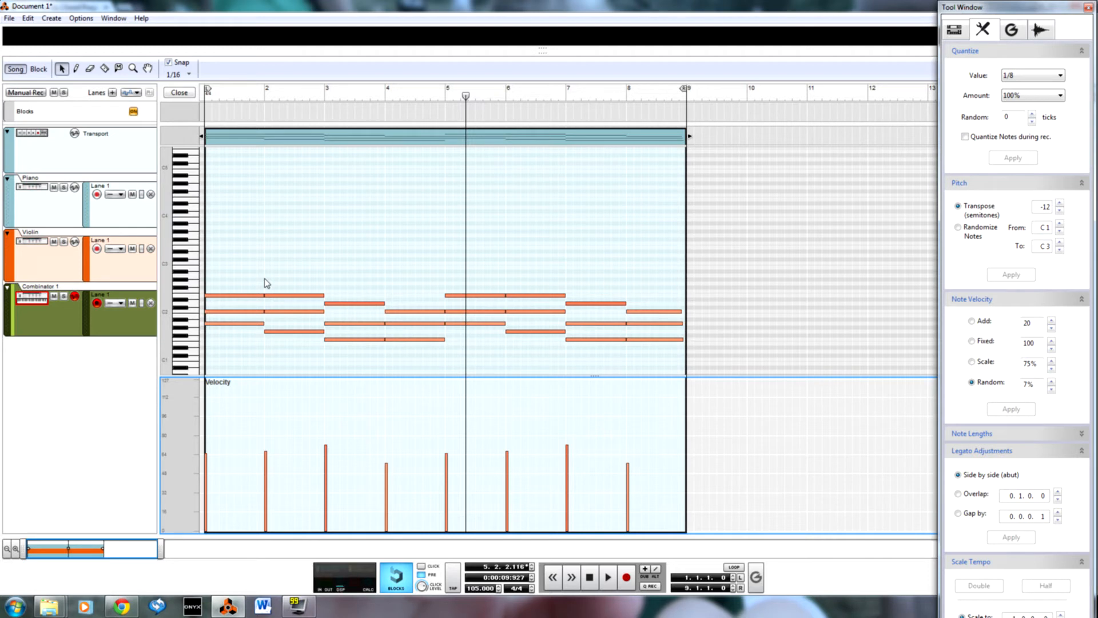
Reduce bar 1's chord to a half-bar A1 followed by C2 from beat 3, deleting the E2
{"action": "mouse_move", "coordinate": [226, 271]}
{"action": "left_mouse_down"}
{"action": "mouse_move", "coordinate": [240, 313]}
{"action": "mouse_move", "coordinate": [226, 269]}
{"action": "left_mouse_up"}
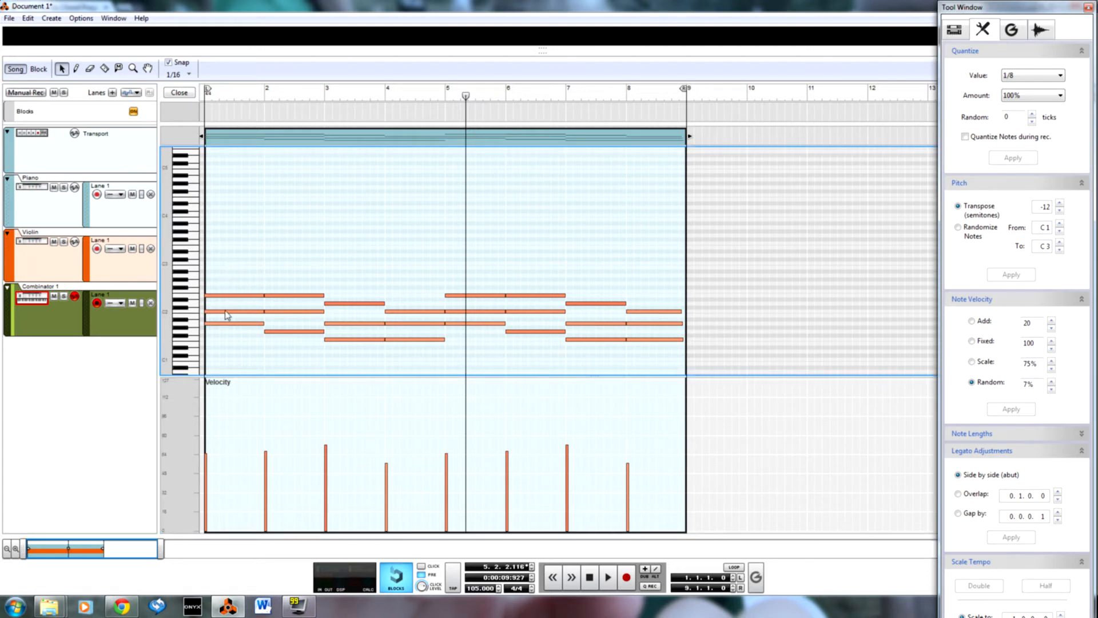
{"action": "left_click_drag", "start_coordinate": [227, 312], "coordinate": [280, 311]}
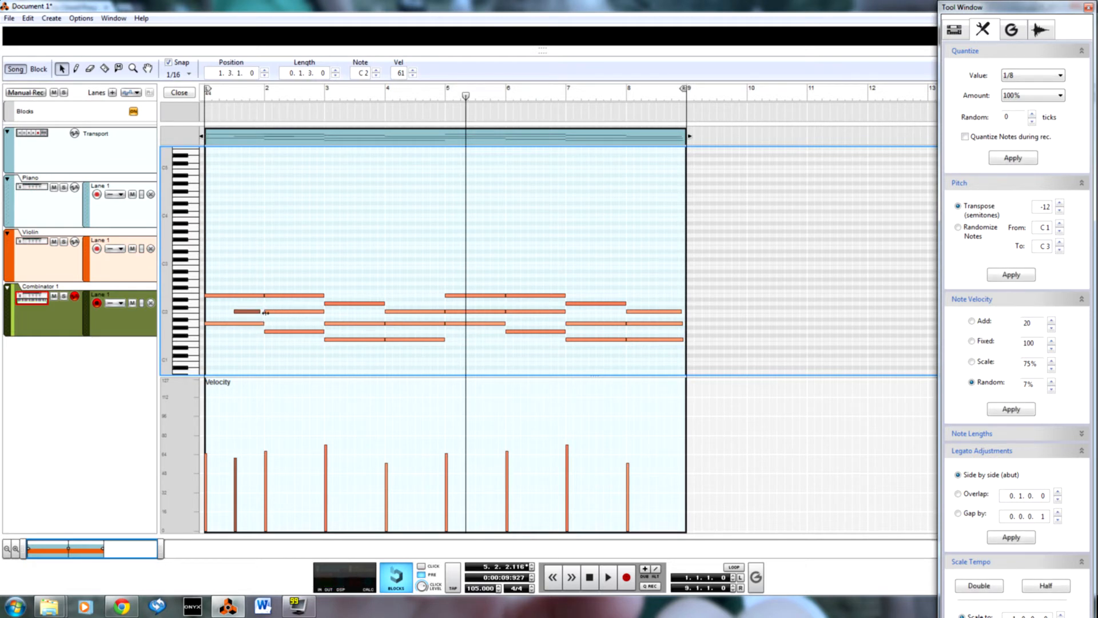
{"action": "left_click", "coordinate": [220, 322]}
{"action": "left_click_drag", "start_coordinate": [265, 324], "coordinate": [235, 305]}
{"action": "key", "text": "Delete"}
{"action": "left_click", "coordinate": [235, 323]}
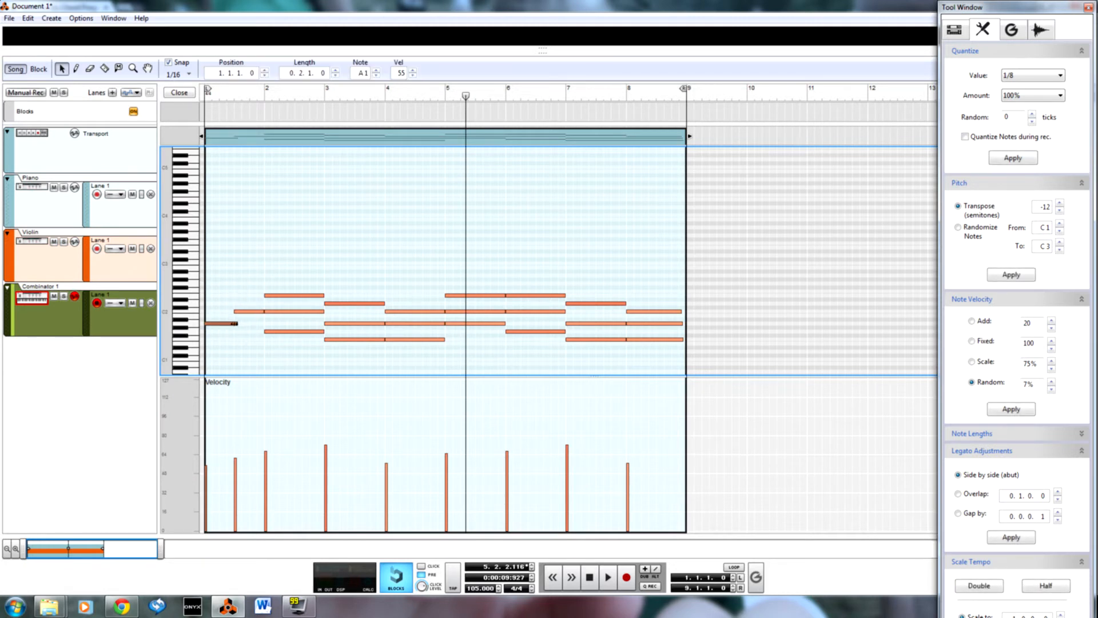
Reduce bar 2's chord to a half-bar E2 followed by C2 from beat 3, removing the lowest note
{"action": "left_click", "coordinate": [321, 295]}
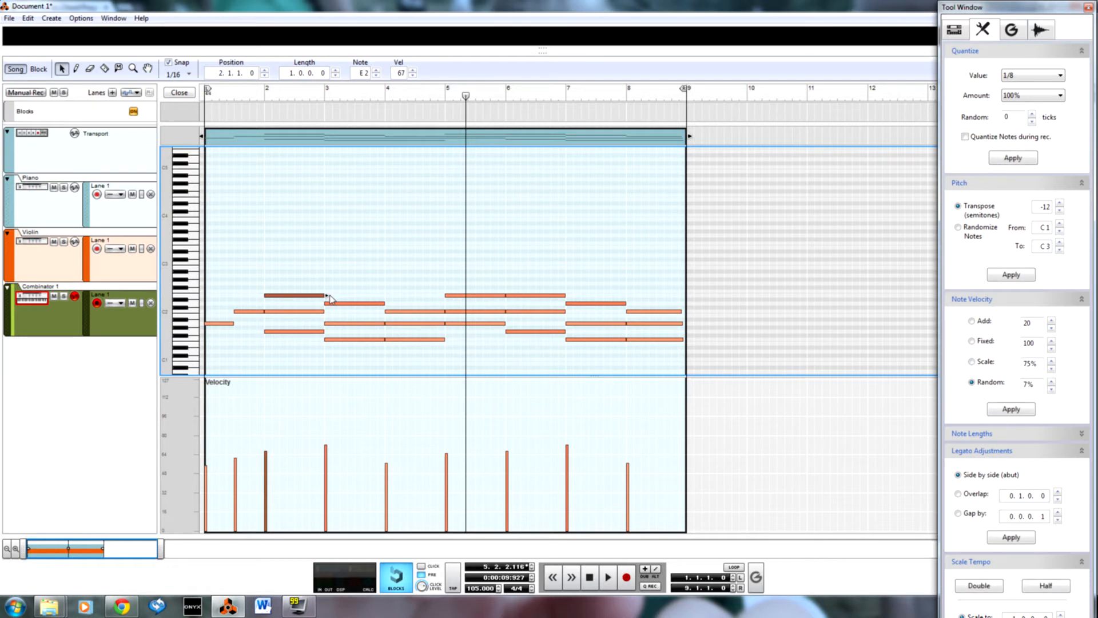
{"action": "mouse_move", "coordinate": [328, 296]}
{"action": "left_mouse_down"}
{"action": "mouse_move", "coordinate": [284, 296]}
{"action": "mouse_move", "coordinate": [310, 325]}
{"action": "mouse_move", "coordinate": [346, 315]}
{"action": "mouse_move", "coordinate": [327, 311]}
{"action": "left_mouse_up"}
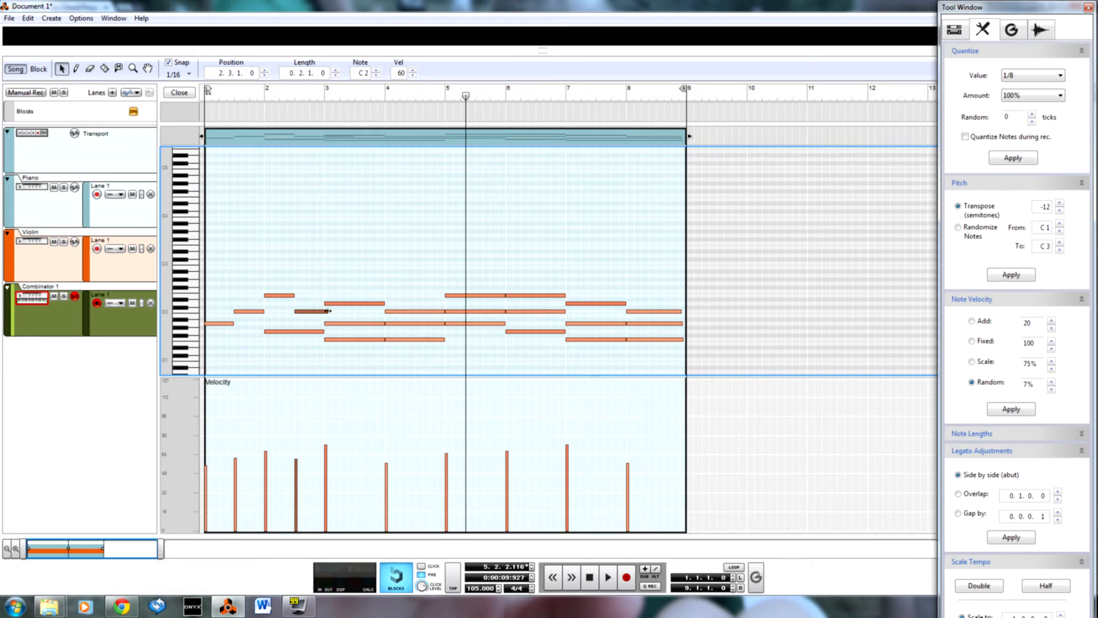
{"action": "left_click", "coordinate": [300, 362]}
Thin the chords in bars 3 and 4 to half-bar notes: A1 then F1 in bar 3, A1 then C2 in bar 4
{"action": "left_click", "coordinate": [368, 304]}
{"action": "key", "text": "Delete"}
{"action": "left_click", "coordinate": [375, 324]}
{"action": "mouse_move", "coordinate": [386, 323]}
{"action": "left_mouse_down"}
{"action": "mouse_move", "coordinate": [355, 324]}
{"action": "mouse_move", "coordinate": [346, 343]}
{"action": "mouse_move", "coordinate": [387, 341]}
{"action": "left_mouse_up"}
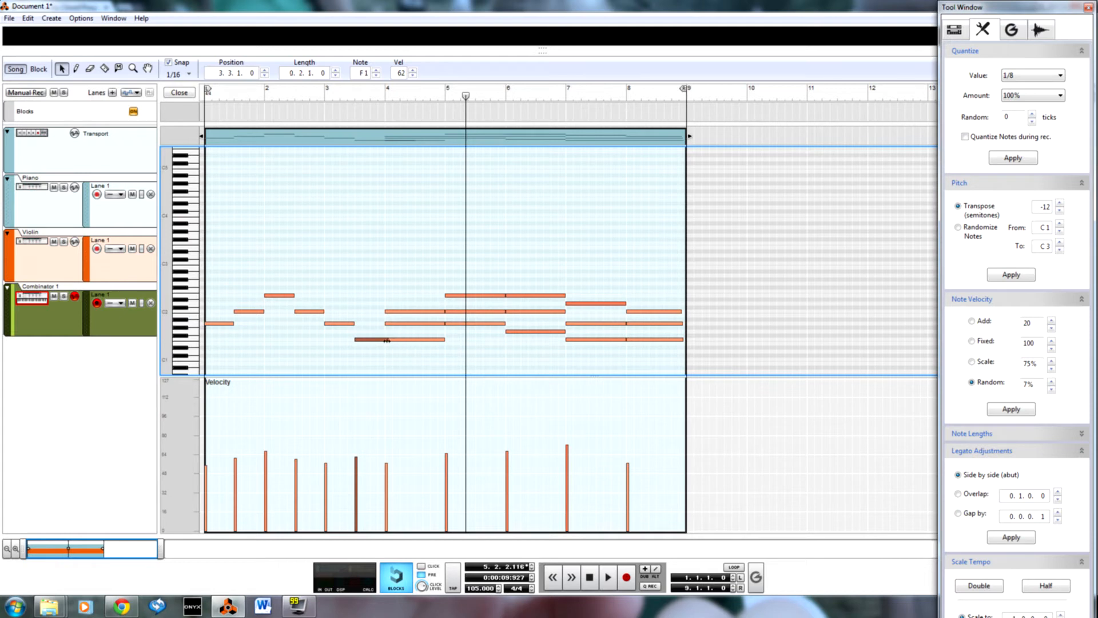
{"action": "left_click", "coordinate": [415, 342]}
{"action": "mouse_move", "coordinate": [440, 326]}
{"action": "left_mouse_down"}
{"action": "mouse_move", "coordinate": [422, 324]}
{"action": "mouse_move", "coordinate": [428, 345]}
{"action": "mouse_move", "coordinate": [450, 314]}
{"action": "left_mouse_up"}
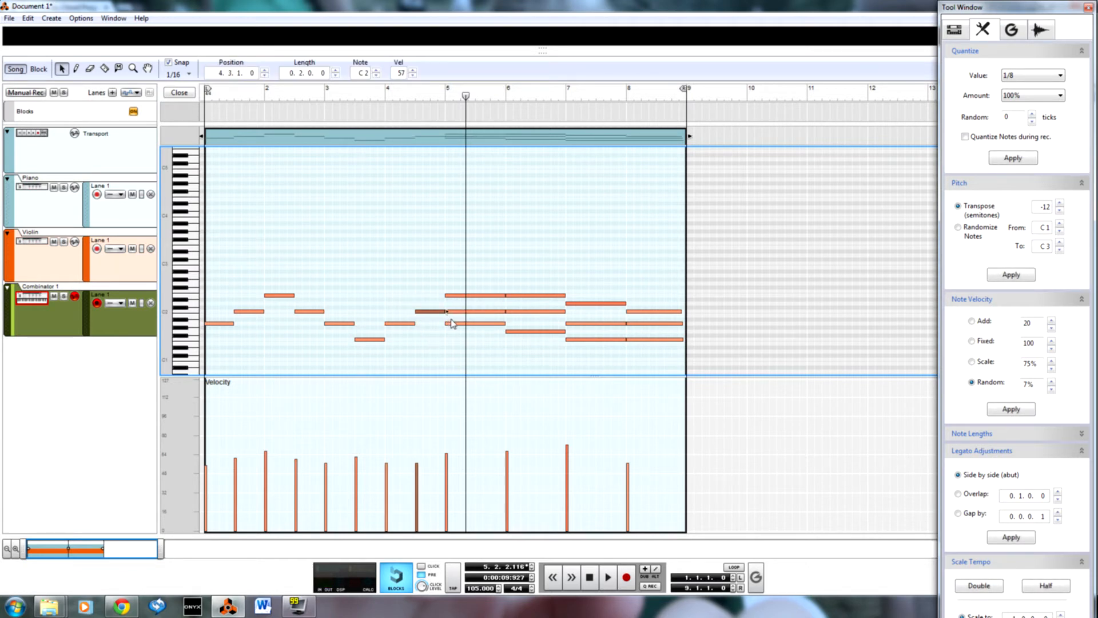
Reduce bar 5's chord to a half-bar E2 followed by C2 from beat 3, deleting the A1
{"action": "left_click", "coordinate": [476, 295]}
{"action": "mouse_move", "coordinate": [482, 296]}
{"action": "left_mouse_down"}
{"action": "mouse_move", "coordinate": [471, 298]}
{"action": "mouse_move", "coordinate": [530, 312]}
{"action": "mouse_move", "coordinate": [495, 311]}
{"action": "left_mouse_up"}
{"action": "left_click", "coordinate": [484, 319]}
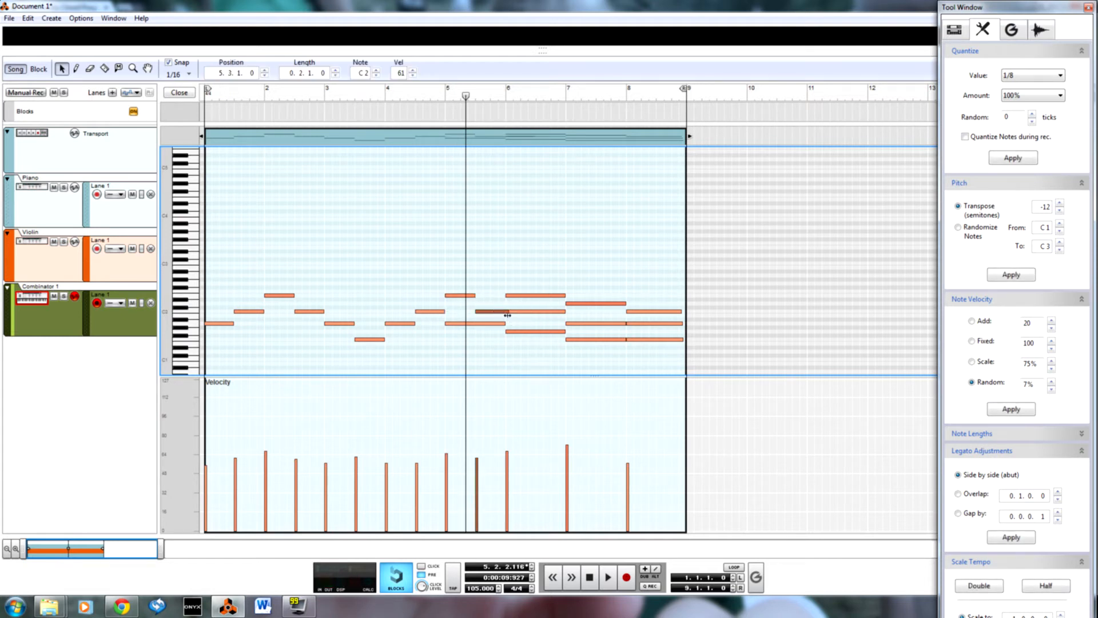
{"action": "left_click", "coordinate": [463, 323]}
{"action": "left_click", "coordinate": [478, 366]}
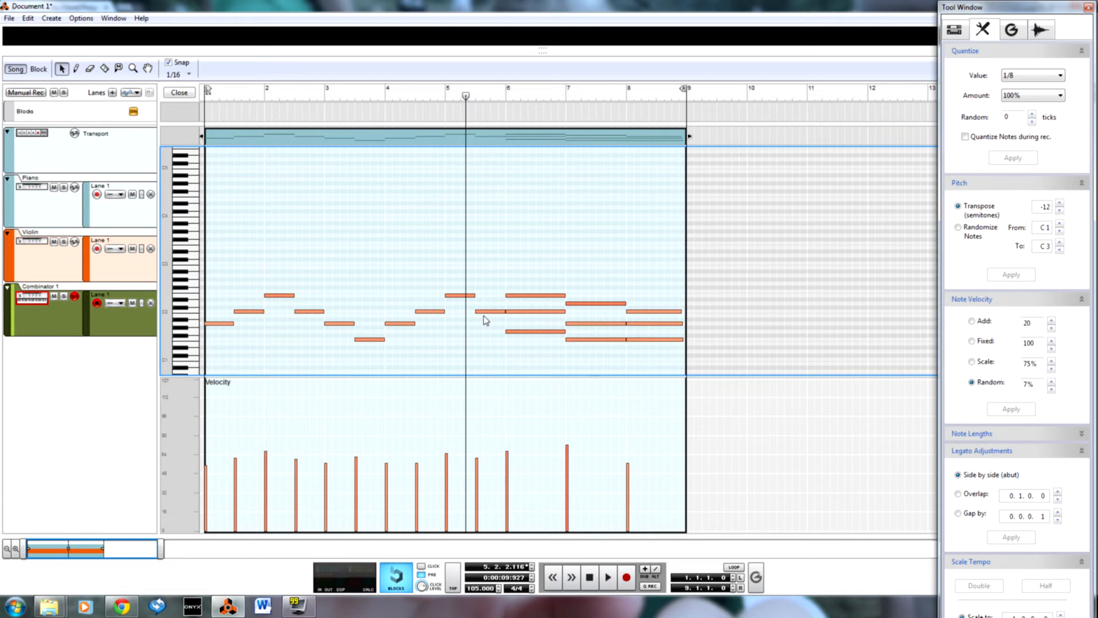
{"action": "left_click", "coordinate": [524, 312]}
{"action": "left_click_drag", "start_coordinate": [521, 316], "coordinate": [540, 299]}
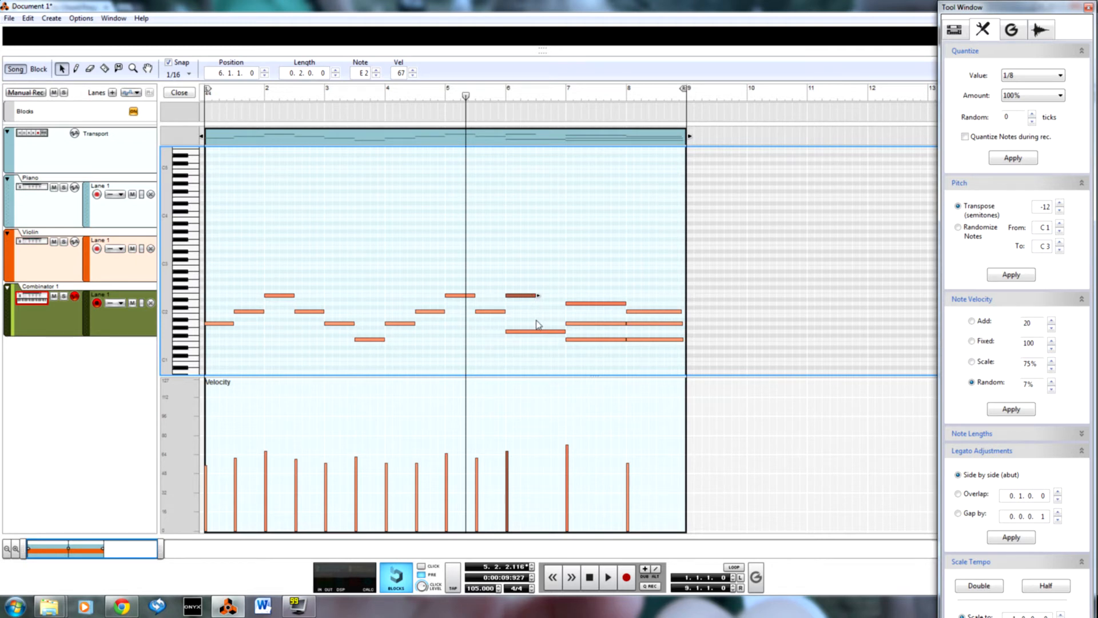
{"action": "key", "text": "ctrl+z"}
{"action": "key", "text": "ctrl+z"}
Reduce bar 6's chord to a half-bar E2 followed by C2 from beat 3, deleting the lowest note
{"action": "mouse_move", "coordinate": [539, 312]}
{"action": "left_mouse_down"}
{"action": "mouse_move", "coordinate": [568, 314]}
{"action": "mouse_move", "coordinate": [538, 294]}
{"action": "left_mouse_up"}
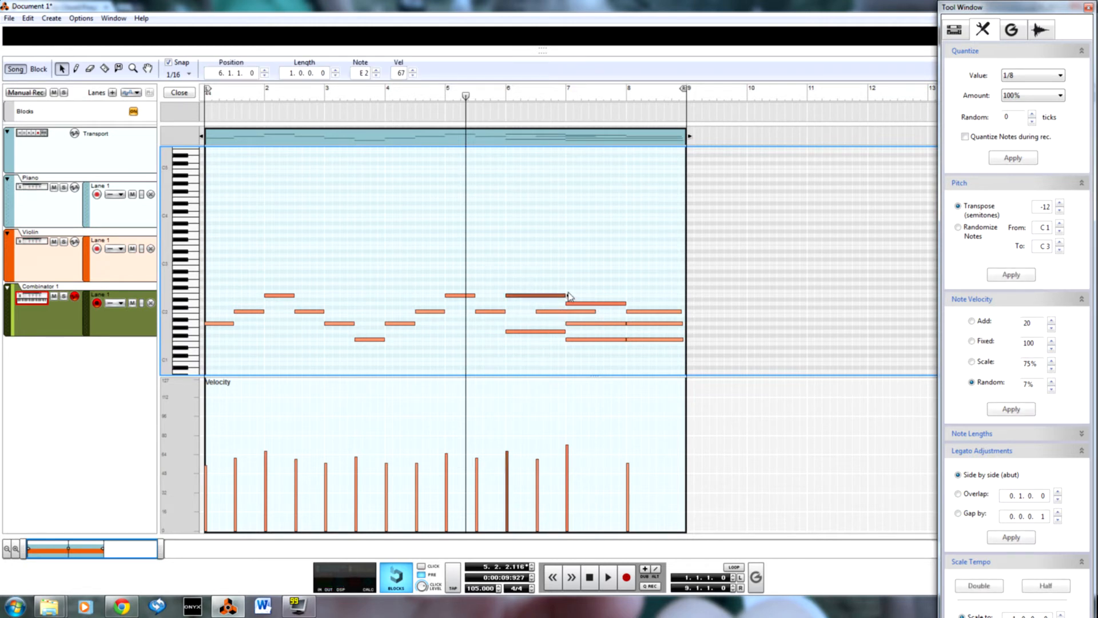
{"action": "left_click", "coordinate": [565, 312]}
{"action": "left_click_drag", "start_coordinate": [546, 309], "coordinate": [538, 351]}
{"action": "key", "text": "Delete"}
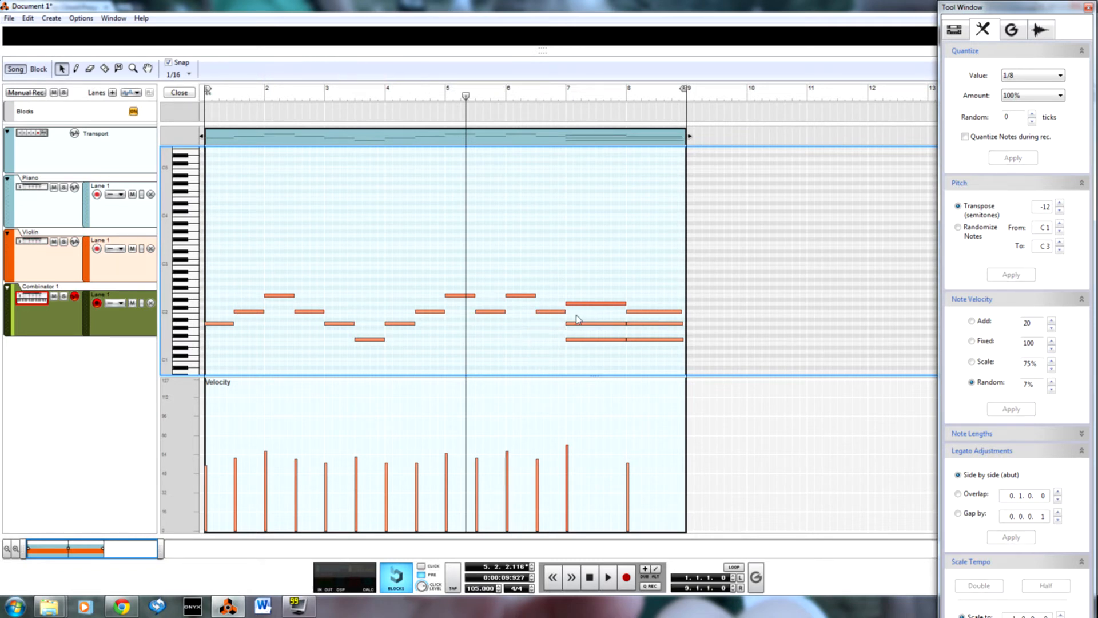
Turn bar 7's chord into a half-bar D2, short C2 and B1 notes on beat 3, and A1 on beat 4, deleting the F1
{"action": "left_click", "coordinate": [585, 302]}
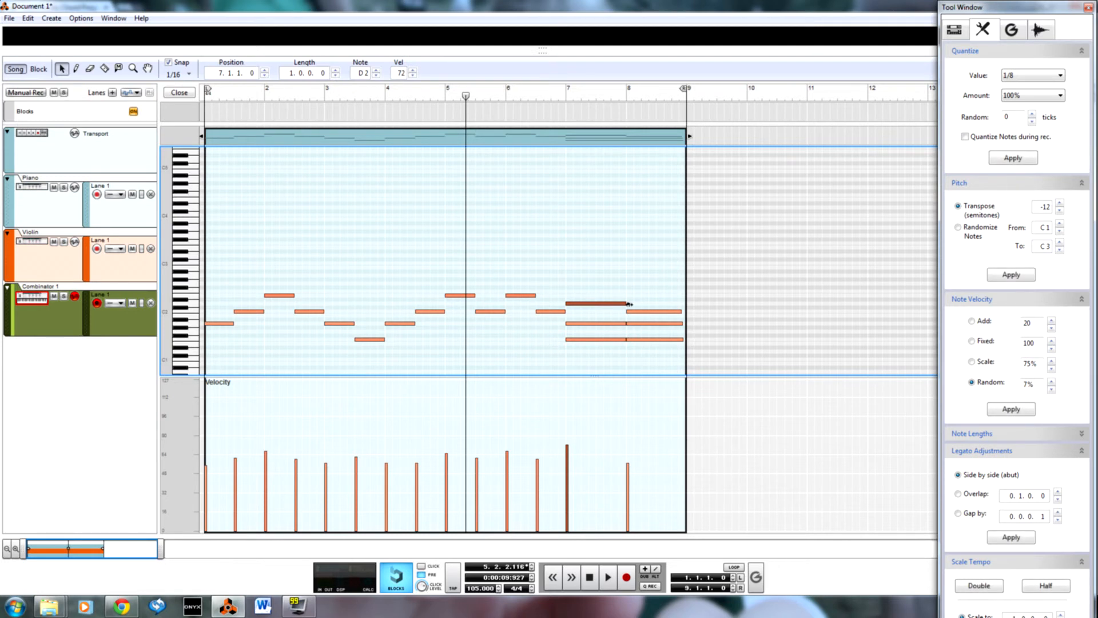
{"action": "left_click_drag", "start_coordinate": [628, 303], "coordinate": [598, 304]}
{"action": "mouse_move", "coordinate": [605, 328]}
{"action": "left_mouse_down"}
{"action": "mouse_move", "coordinate": [656, 324]}
{"action": "mouse_move", "coordinate": [625, 325]}
{"action": "left_mouse_up"}
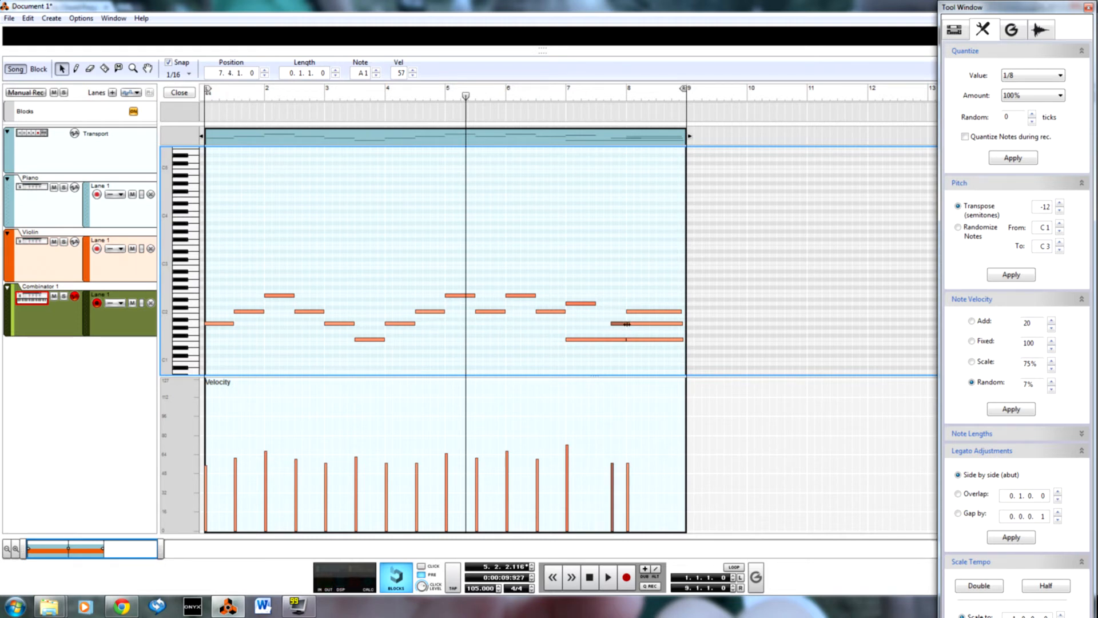
{"action": "left_click_drag", "start_coordinate": [623, 326], "coordinate": [603, 310]}
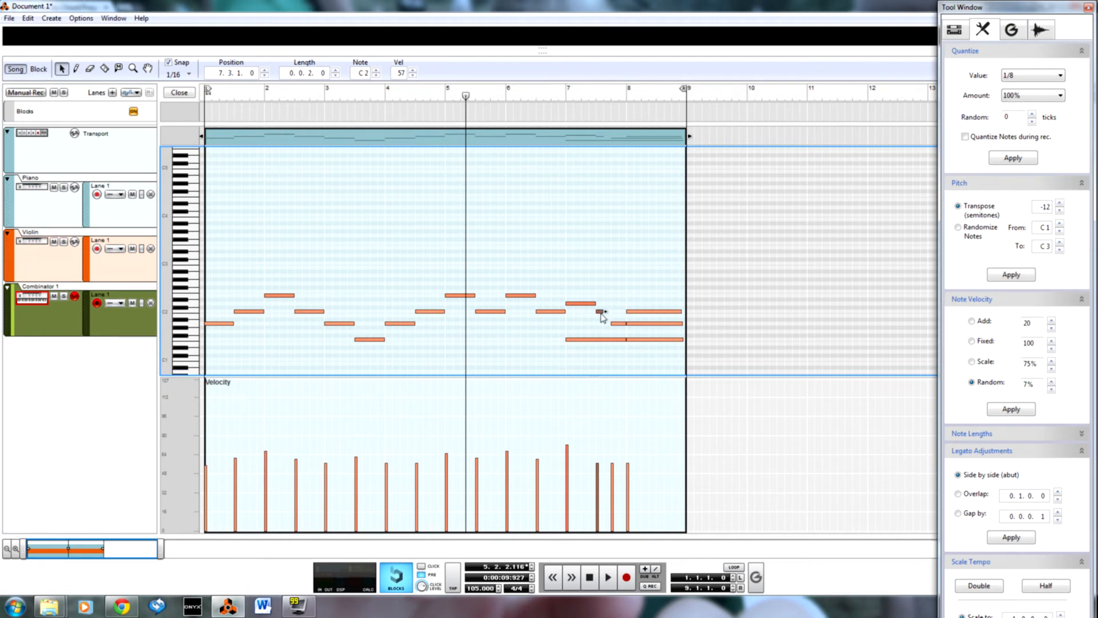
{"action": "left_click_drag", "start_coordinate": [601, 312], "coordinate": [608, 357]}
{"action": "key", "text": "Delete"}
Turn bar 8's chord into a line of one-beat notes: C2, A1, F1 and G1 on beats 1 to 4
{"action": "left_click_drag", "start_coordinate": [639, 318], "coordinate": [646, 331]}
{"action": "key", "text": "Delete"}
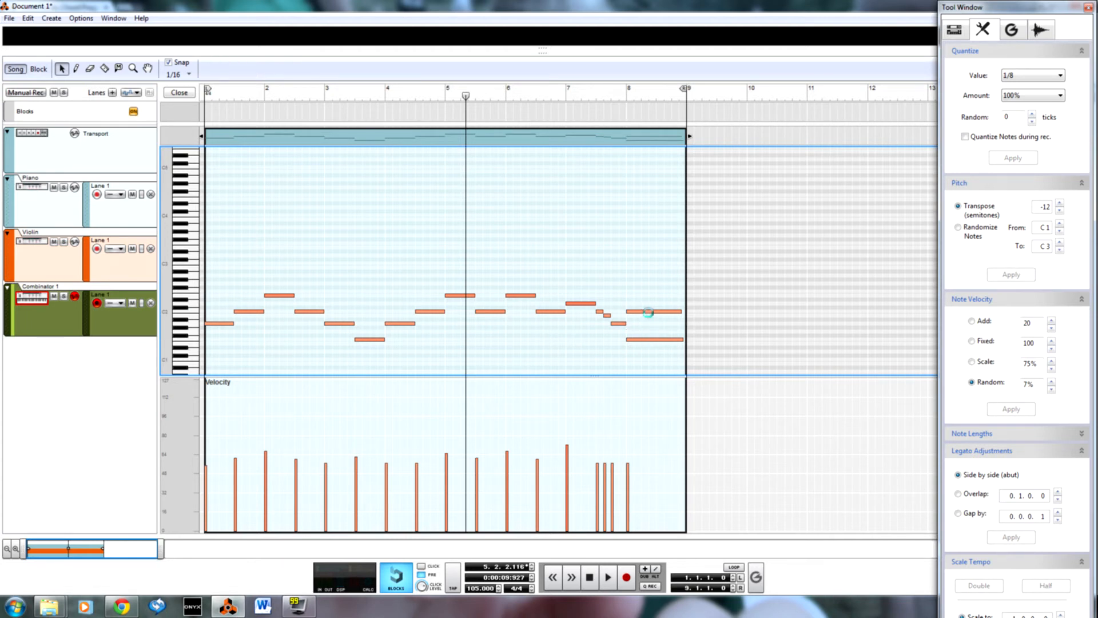
{"action": "left_click", "coordinate": [649, 312]}
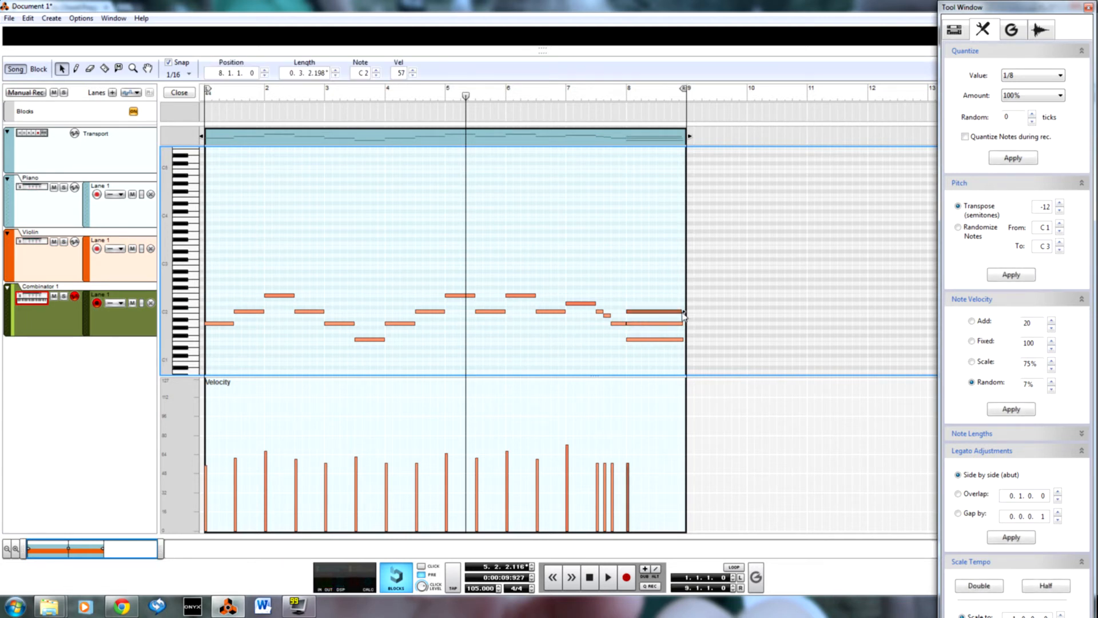
{"action": "left_click_drag", "start_coordinate": [682, 311], "coordinate": [640, 309]}
{"action": "left_click_drag", "start_coordinate": [647, 323], "coordinate": [683, 331]}
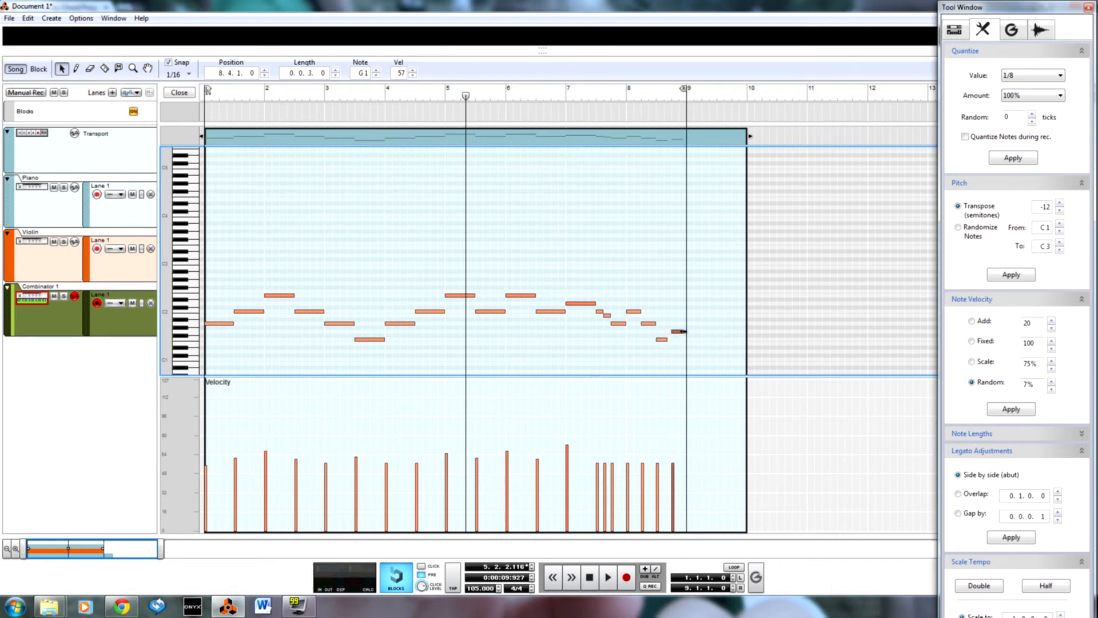
{"action": "left_click", "coordinate": [664, 340]}
Play the song from the start and raise the velocity of the cello line's first note in each of bars 1 to 8
{"action": "key", "text": "shift+Return"}
{"action": "key", "text": "space"}
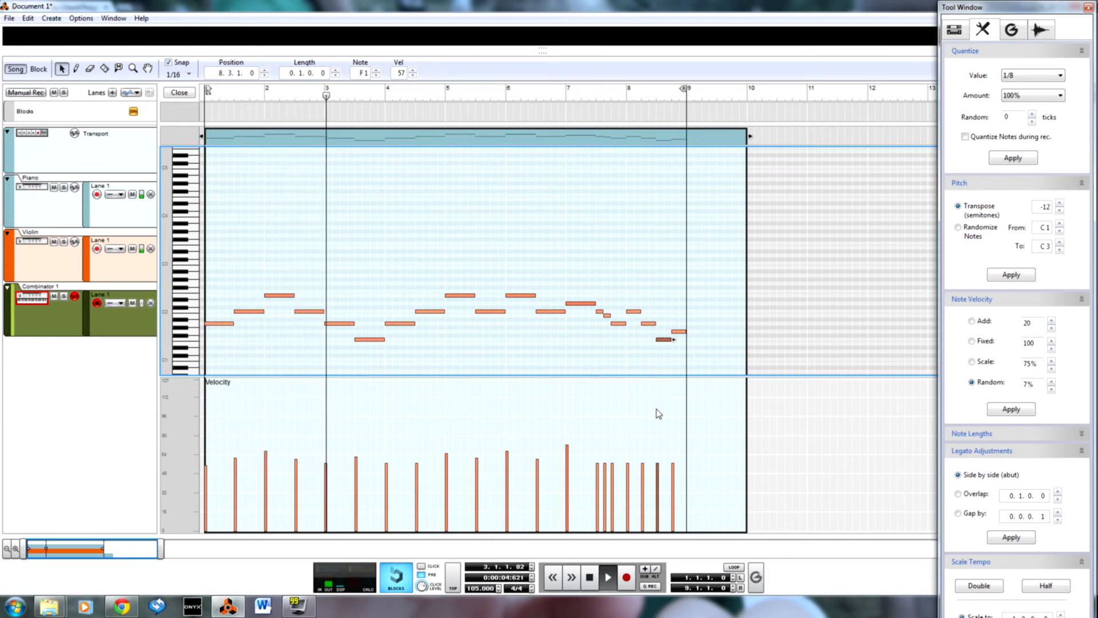
{"action": "key", "text": "w"}
{"action": "left_click", "coordinate": [211, 421]}
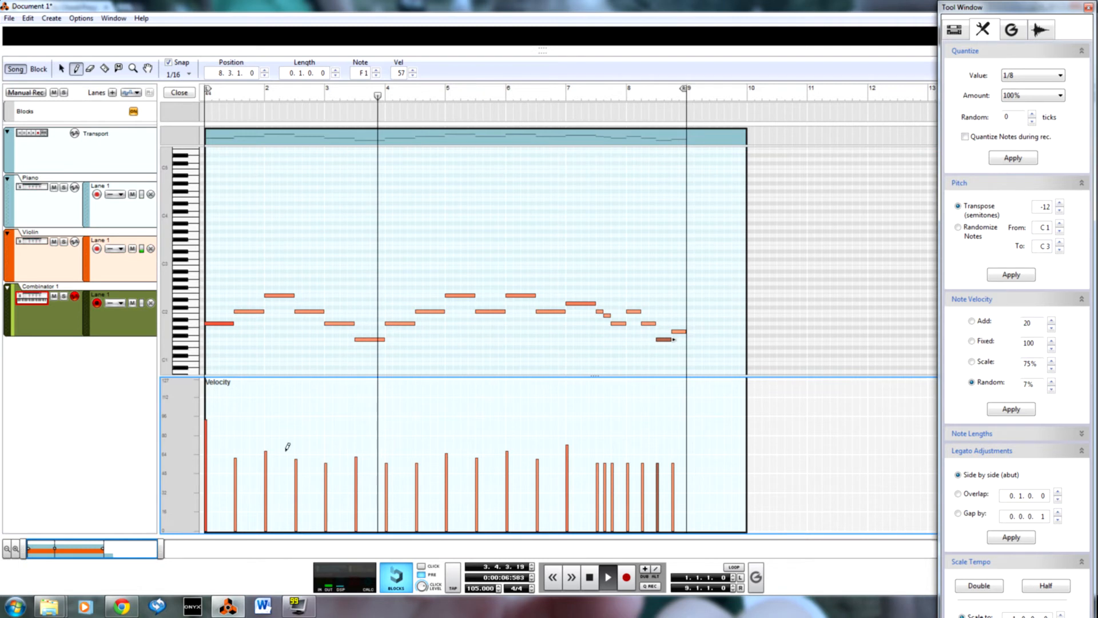
{"action": "left_click", "coordinate": [265, 425]}
{"action": "left_click", "coordinate": [325, 420]}
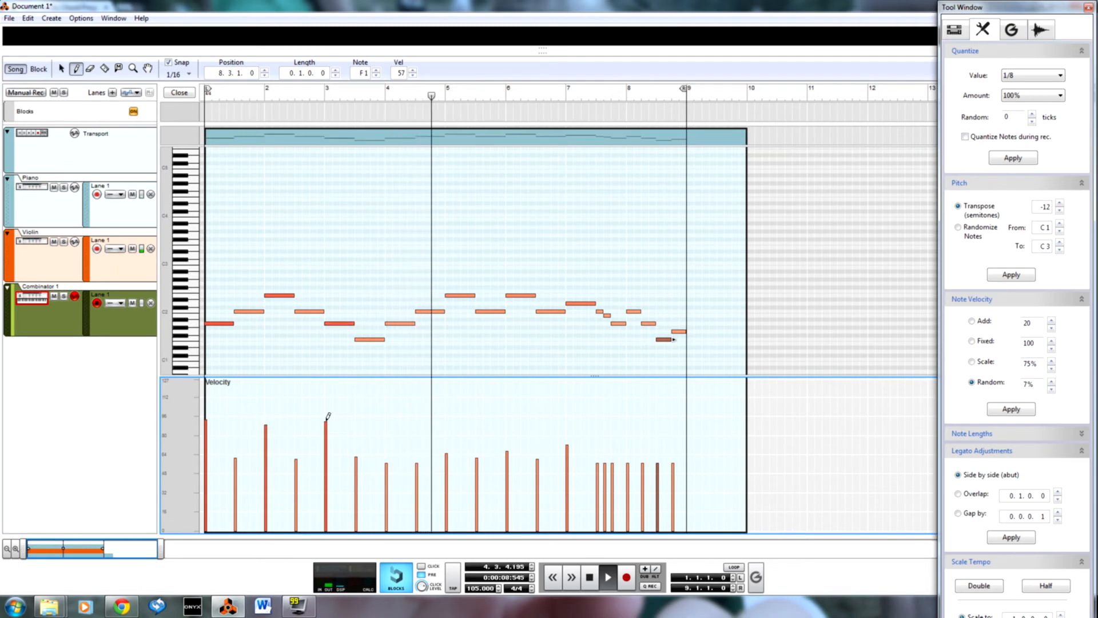
{"action": "left_click", "coordinate": [386, 416]}
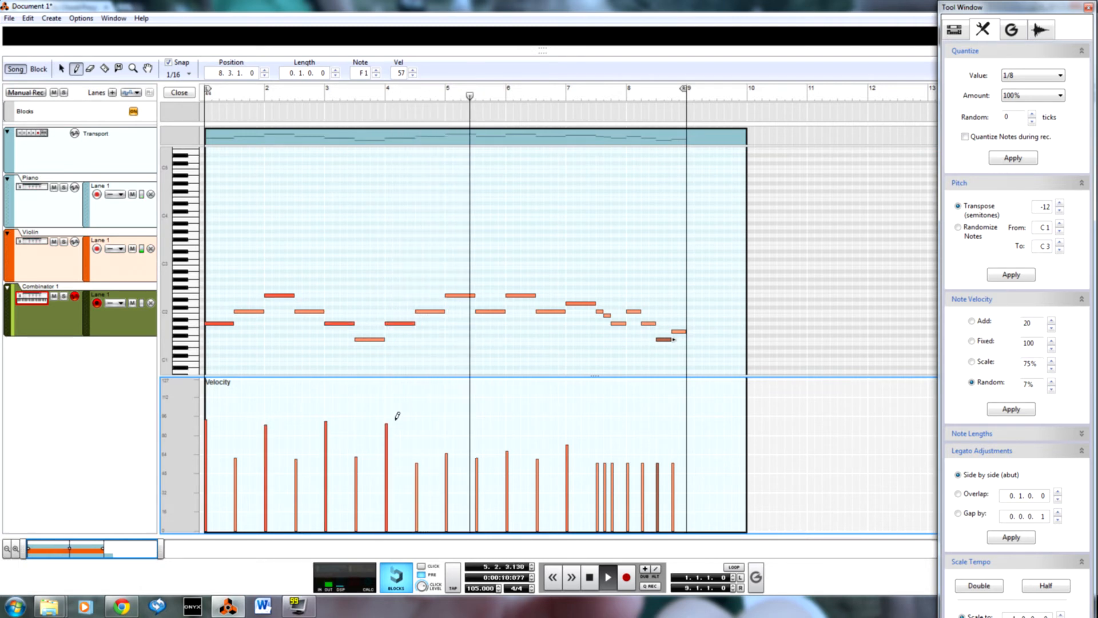
{"action": "left_click", "coordinate": [446, 419]}
{"action": "left_click", "coordinate": [506, 421]}
{"action": "left_click", "coordinate": [567, 422]}
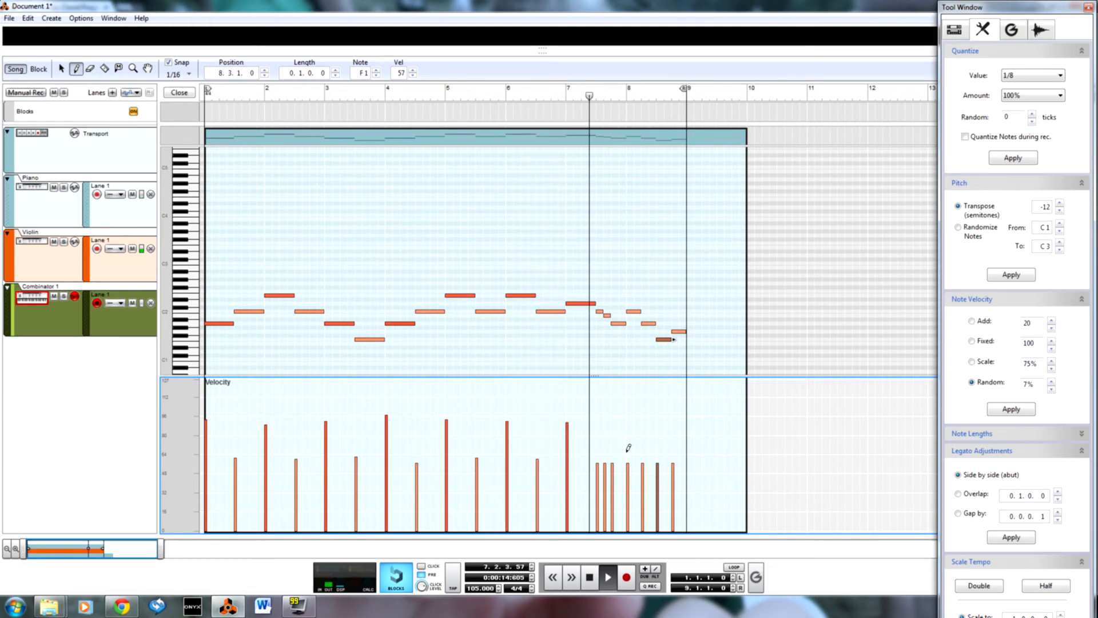
{"action": "left_click", "coordinate": [627, 430]}
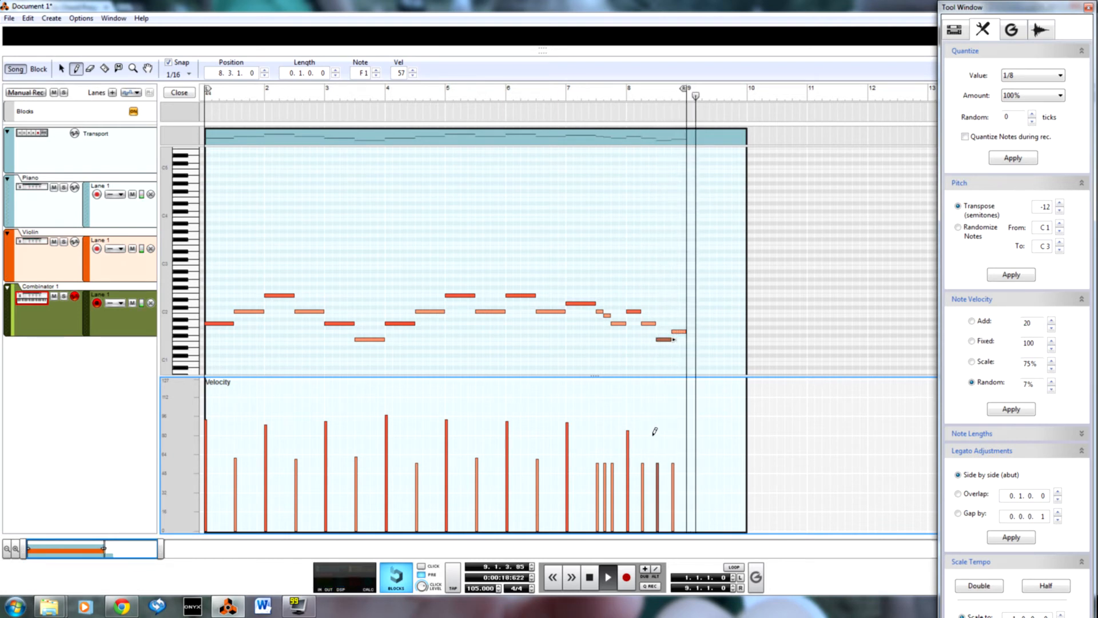
Rework bar 8 after its C2 into half-beat B1 and A1 on beat 2, G1 on beat 3 and F1 on beat 4, and audition it
{"action": "key", "text": "q"}
{"action": "left_click", "coordinate": [565, 99]}
{"action": "key", "text": "space"}
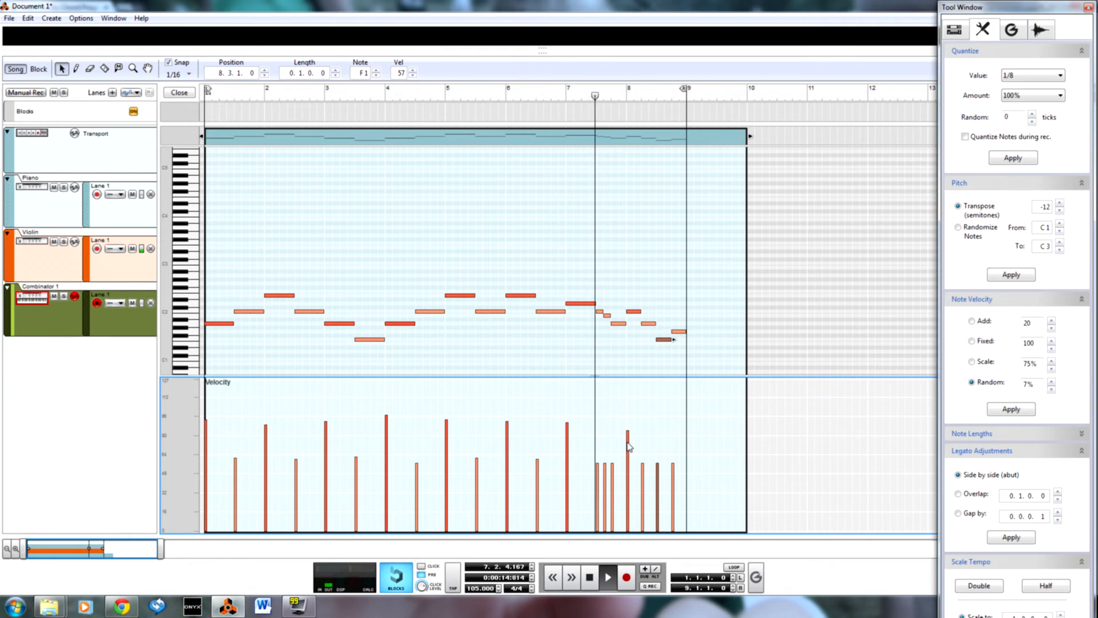
{"action": "key", "text": "space"}
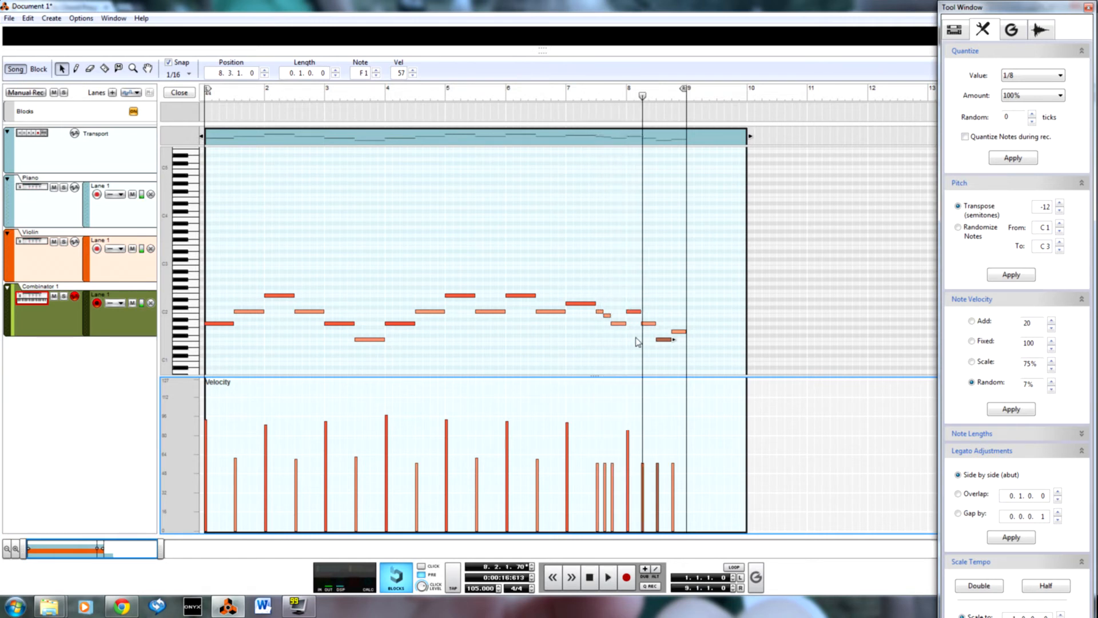
{"action": "left_click", "coordinate": [648, 324]}
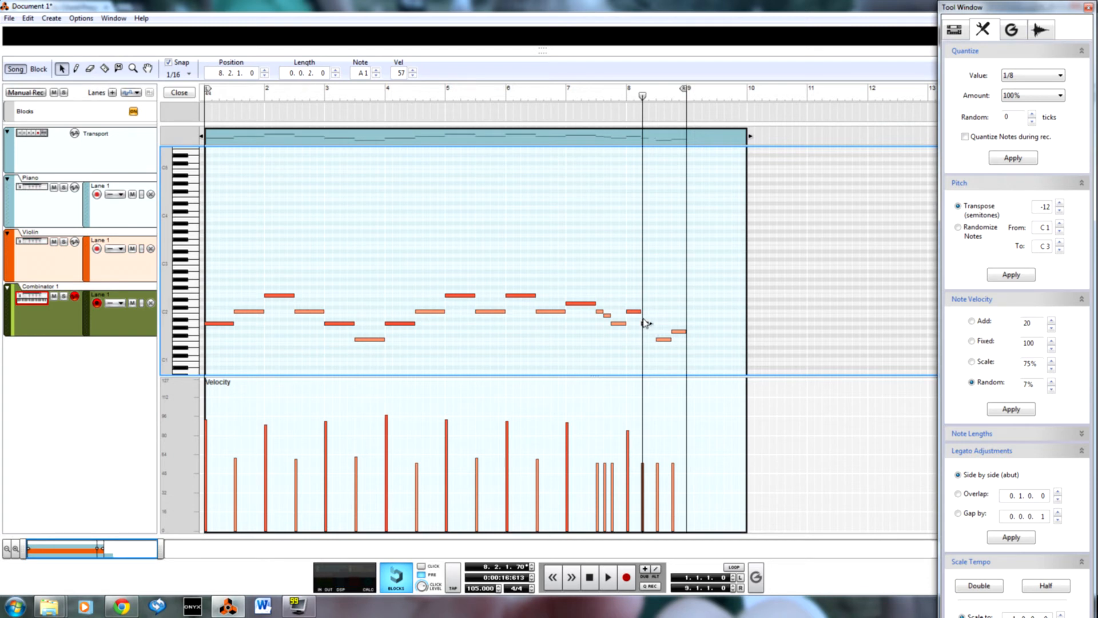
{"action": "left_click_drag", "start_coordinate": [648, 326], "coordinate": [678, 340]}
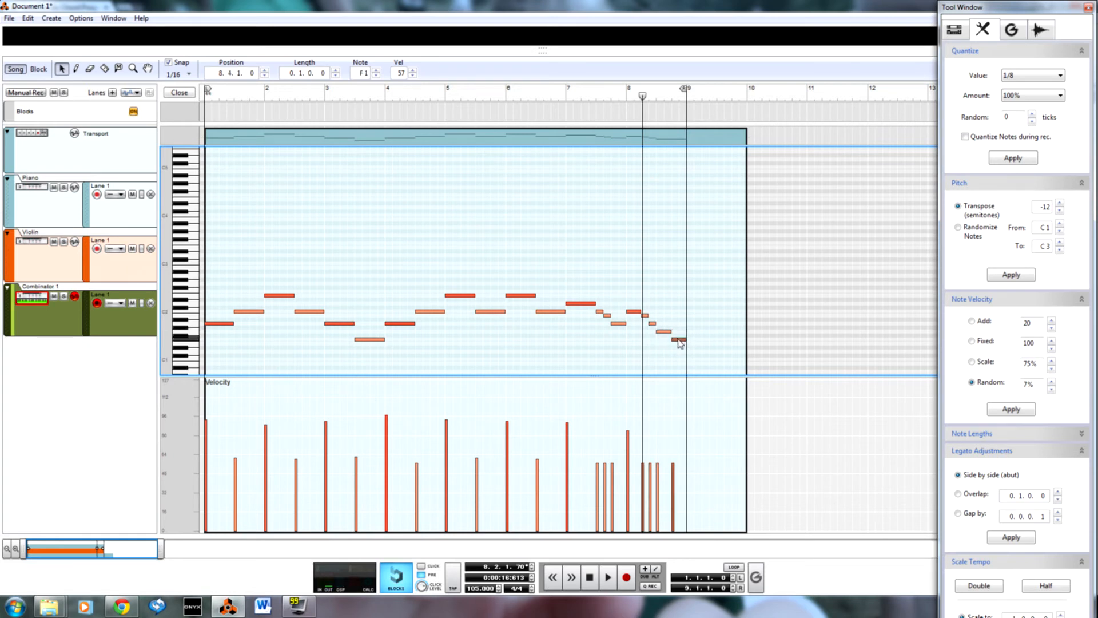
{"action": "key", "text": "shift+Return"}
{"action": "key", "text": "space"}
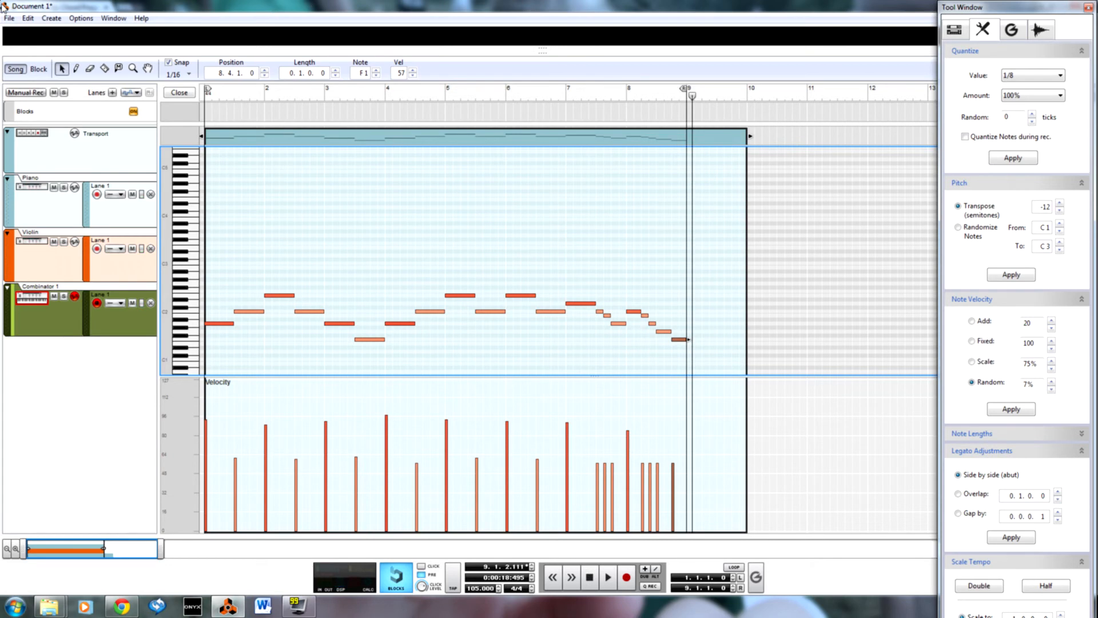
Return to the arrangement and trim the Combinator 1 clip so it ends at bar 9
{"action": "key", "text": "F6"}
{"action": "key", "text": "F7"}
{"action": "key", "text": "shift+Tab"}
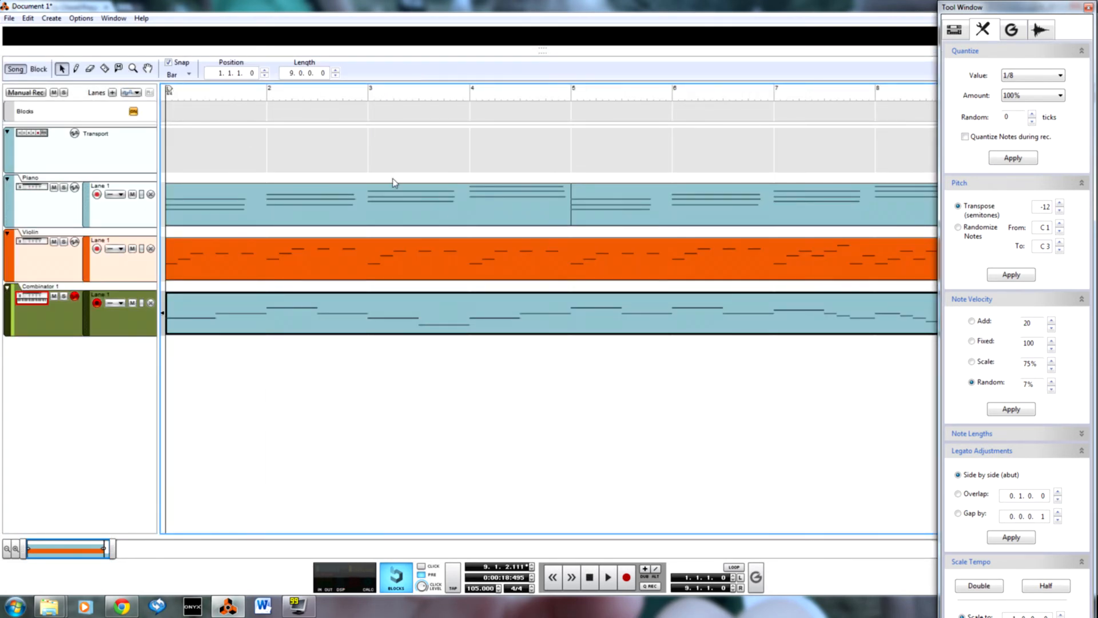
{"action": "scroll", "coordinate": [394, 181], "scroll_direction": "down", "scroll_amount": 3}
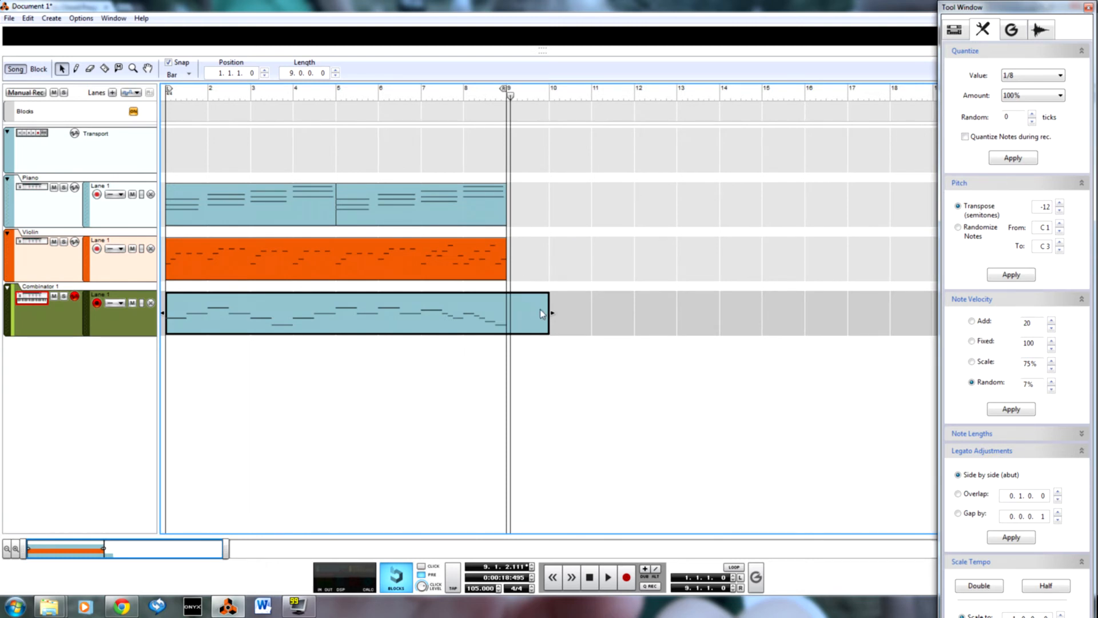
{"action": "left_click_drag", "start_coordinate": [549, 317], "coordinate": [507, 318]}
Duplicate the piano, violin and cello clips to start at bar 9 and move the right locator to bar 17
{"action": "left_click_drag", "start_coordinate": [571, 179], "coordinate": [608, 332]}
{"action": "left_click", "coordinate": [549, 388]}
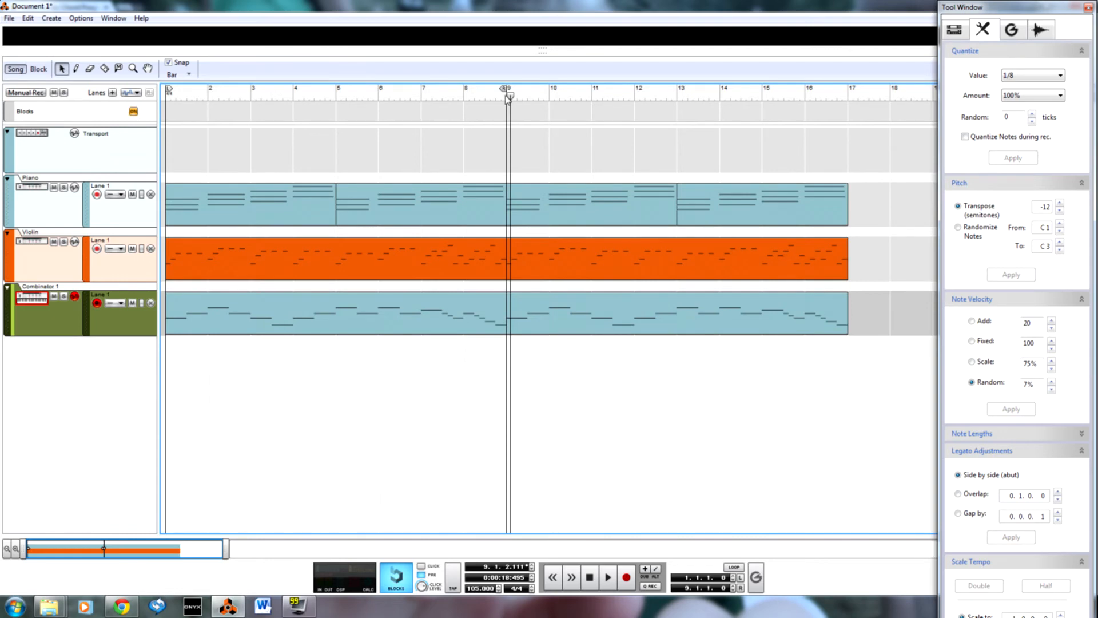
{"action": "left_click_drag", "start_coordinate": [505, 90], "coordinate": [844, 92]}
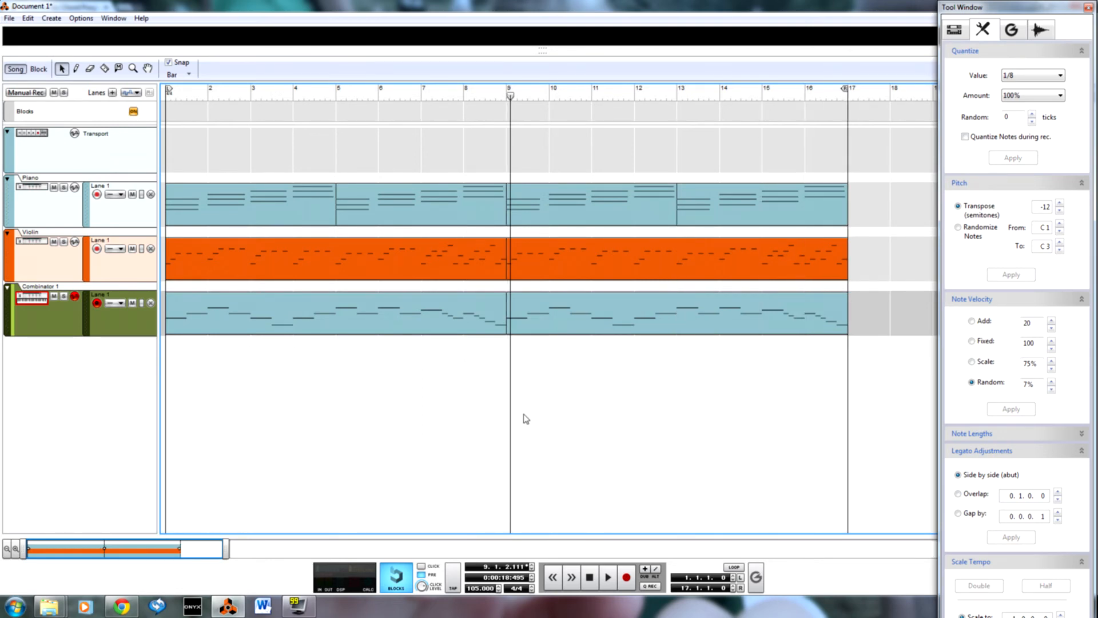
Bring up the mixer at full size and close the Tool Window
{"action": "key", "text": "F6"}
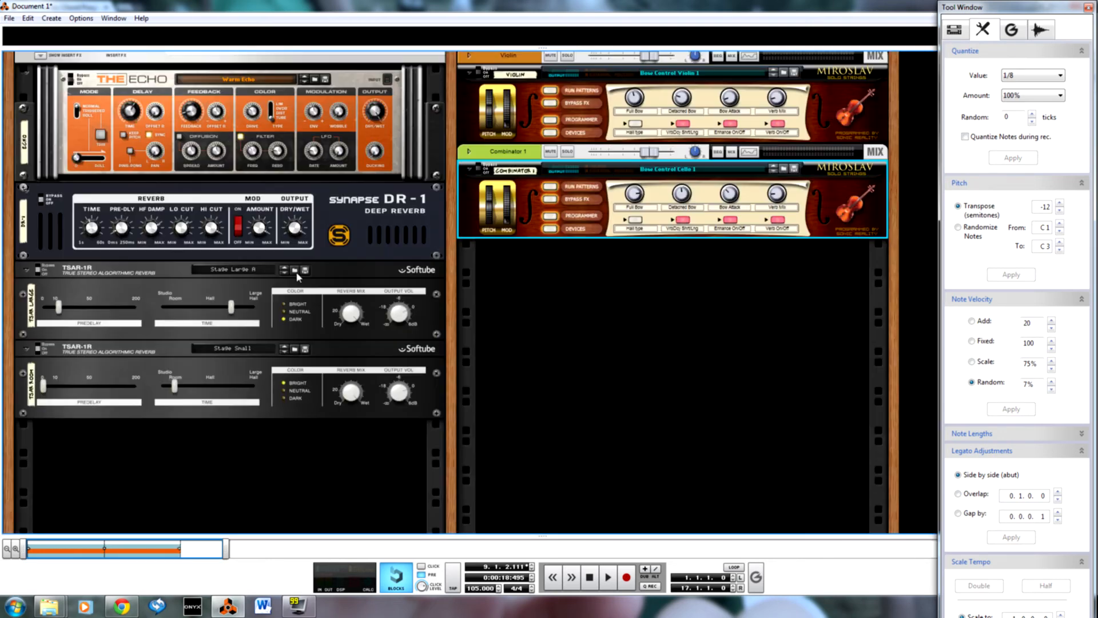
{"action": "left_click", "coordinate": [657, 284]}
{"action": "scroll", "coordinate": [592, 327], "scroll_direction": "up", "scroll_amount": 2}
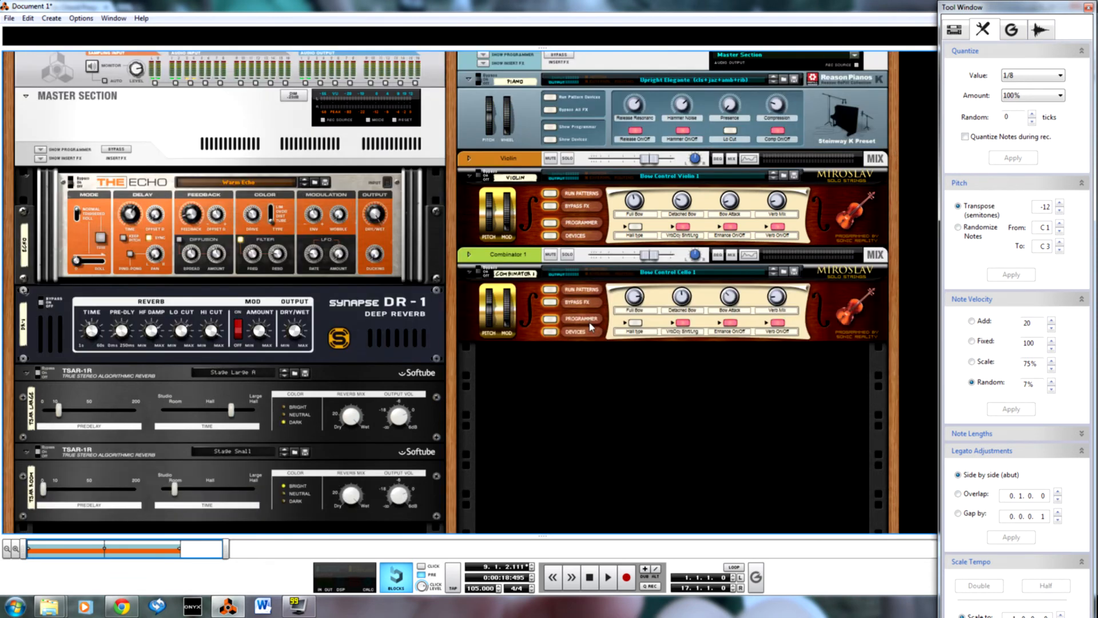
{"action": "key", "text": "F7"}
{"action": "key", "text": "F5"}
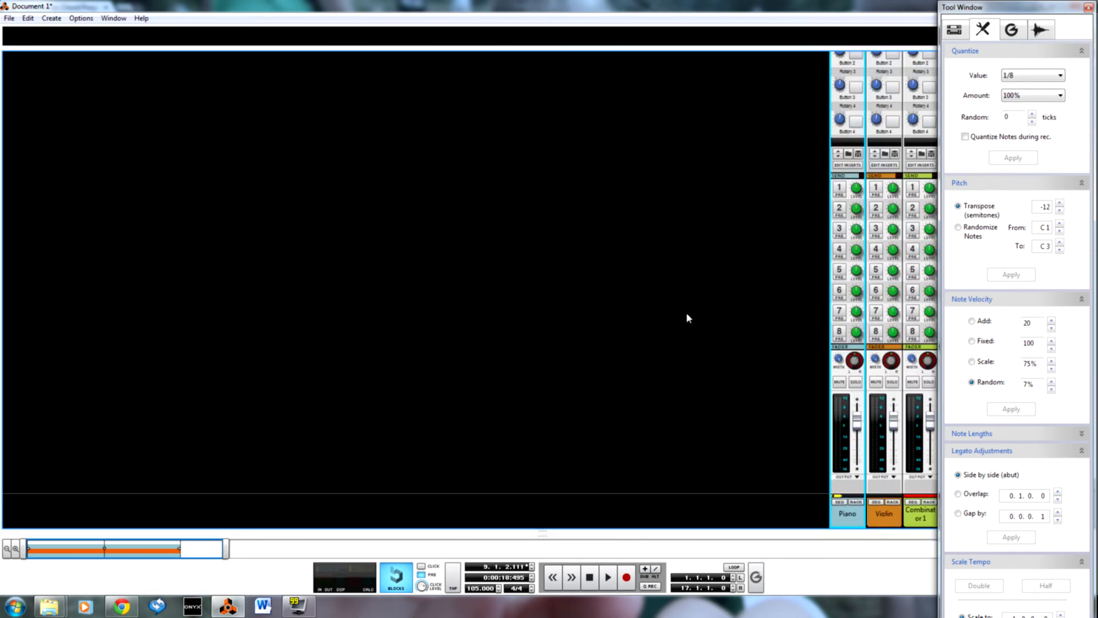
{"action": "left_click", "coordinate": [1089, 7]}
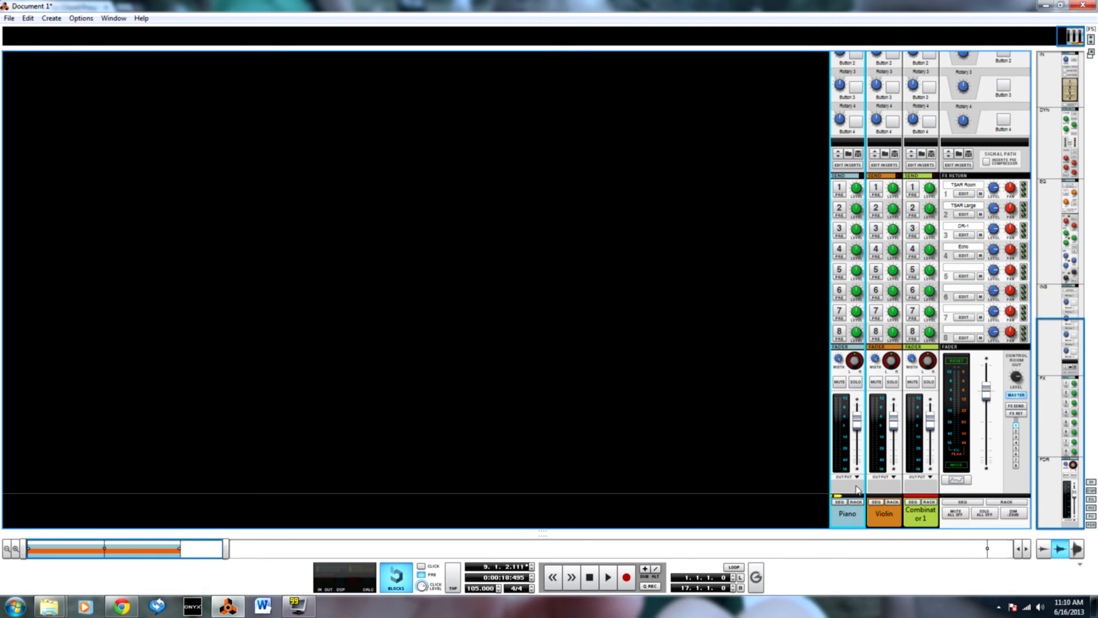
Rename the Combinator 1 track in the sequencer as Cello
{"action": "key", "text": "F7"}
{"action": "double_click", "coordinate": [53, 289]}
{"action": "type", "text": "Cello"}
{"action": "key", "text": "Return"}
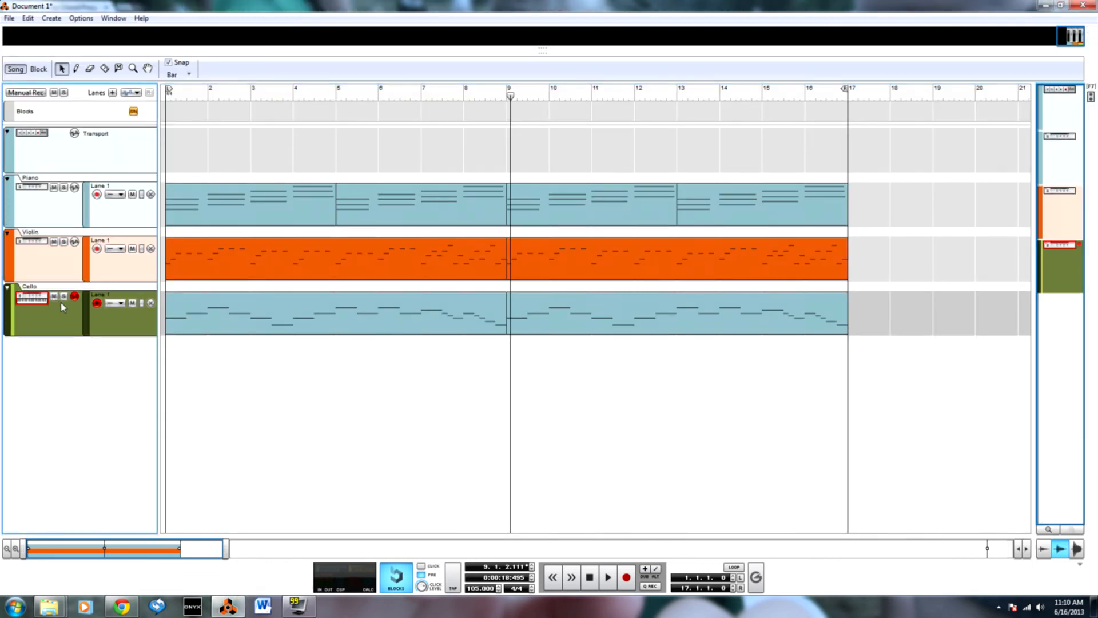
Change the Cello track's color and the color of both its clips to Orange
{"action": "right_click", "coordinate": [26, 323]}
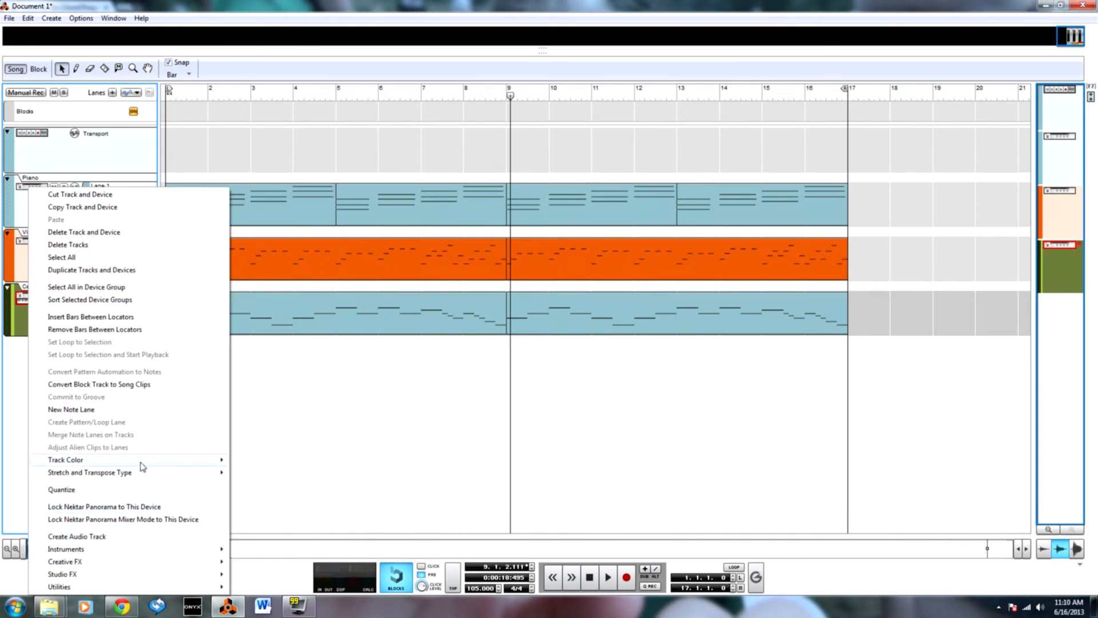
{"action": "mouse_move", "coordinate": [140, 461]}
{"action": "left_click", "coordinate": [277, 401]}
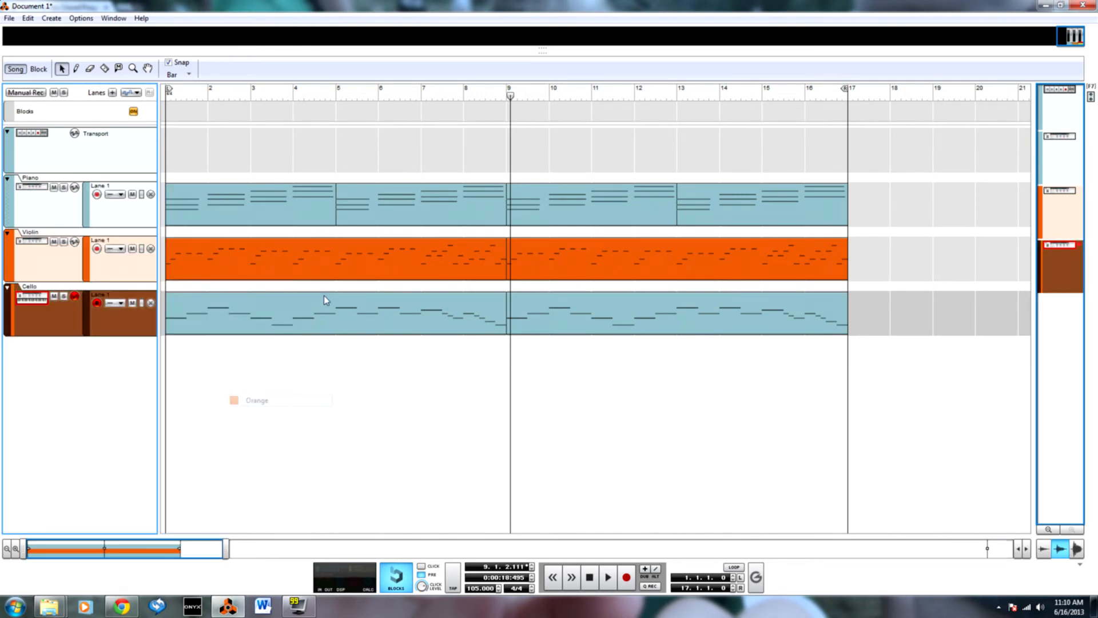
{"action": "right_click", "coordinate": [325, 299]}
{"action": "left_click", "coordinate": [680, 329]}
{"action": "right_click", "coordinate": [679, 328]}
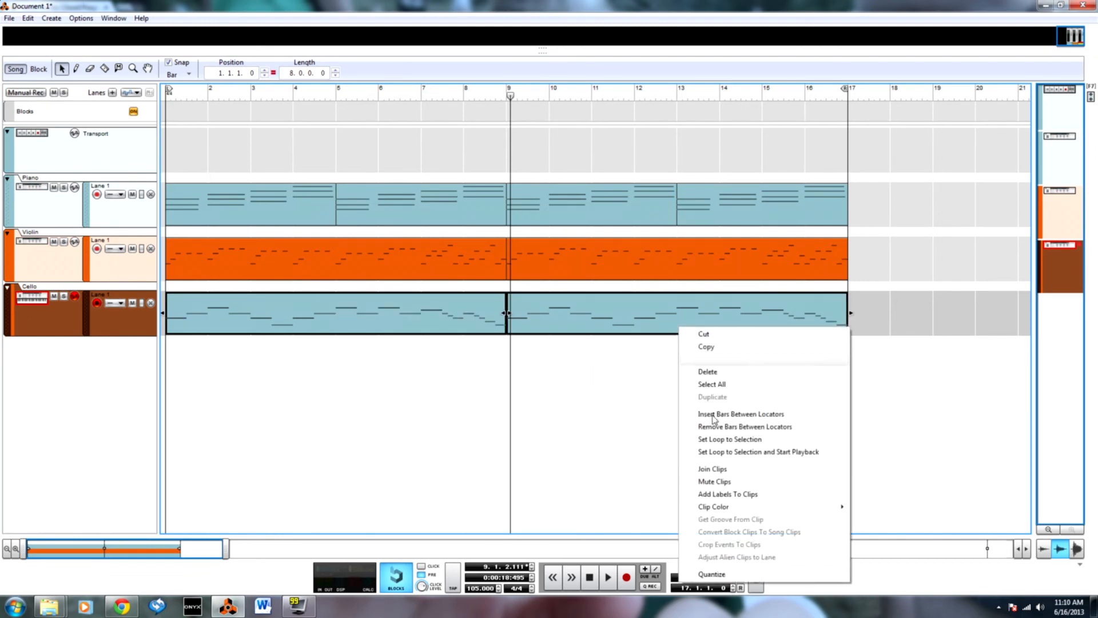
{"action": "mouse_move", "coordinate": [741, 507]}
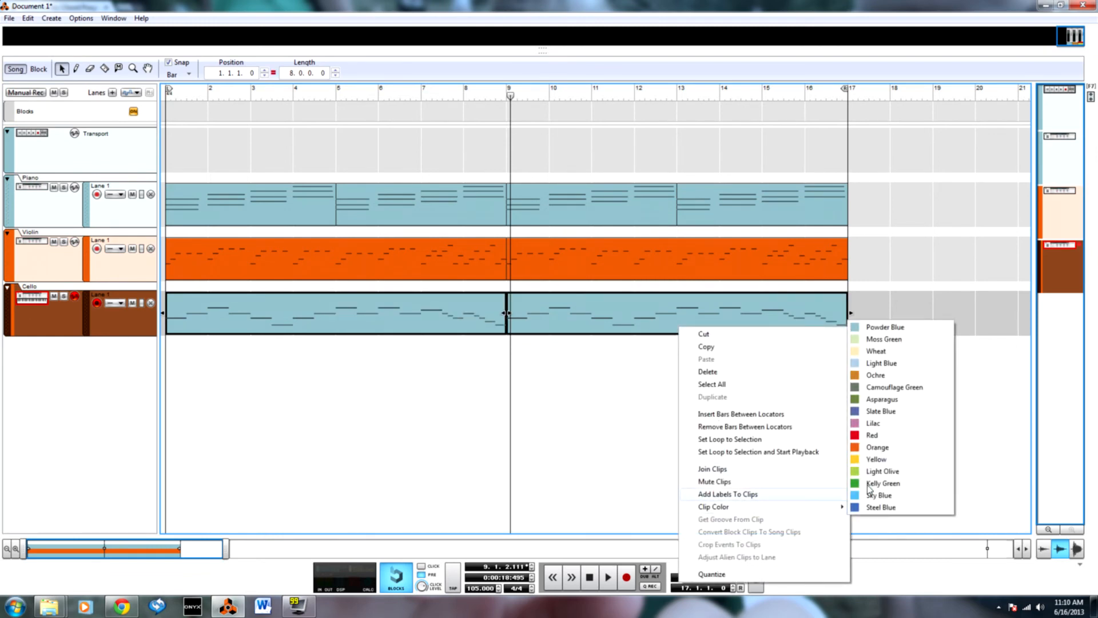
{"action": "left_click", "coordinate": [876, 449]}
Set the color of the Cello and Violin mixer channels to Orange
{"action": "key", "text": "F7"}
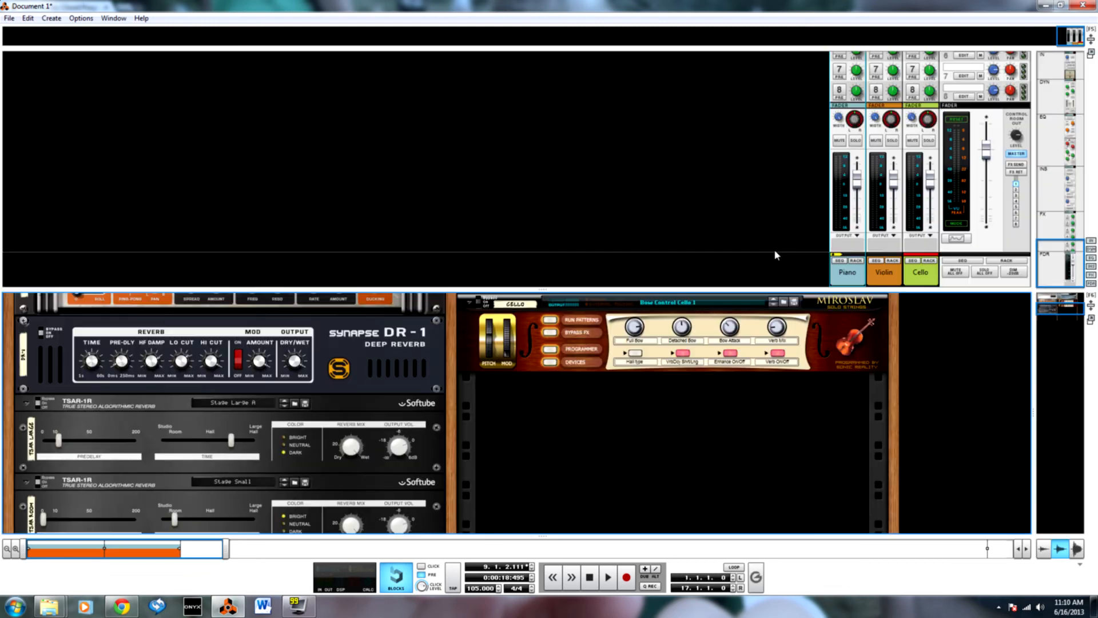
{"action": "right_click", "coordinate": [917, 278]}
{"action": "mouse_move", "coordinate": [1004, 423]}
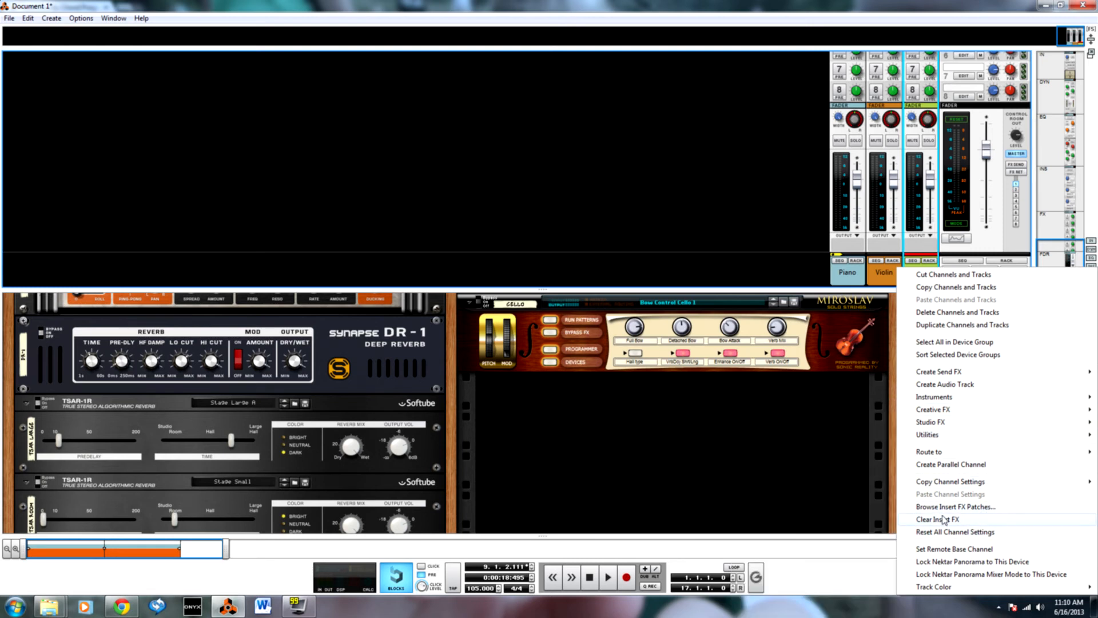
{"action": "mouse_move", "coordinate": [935, 586]}
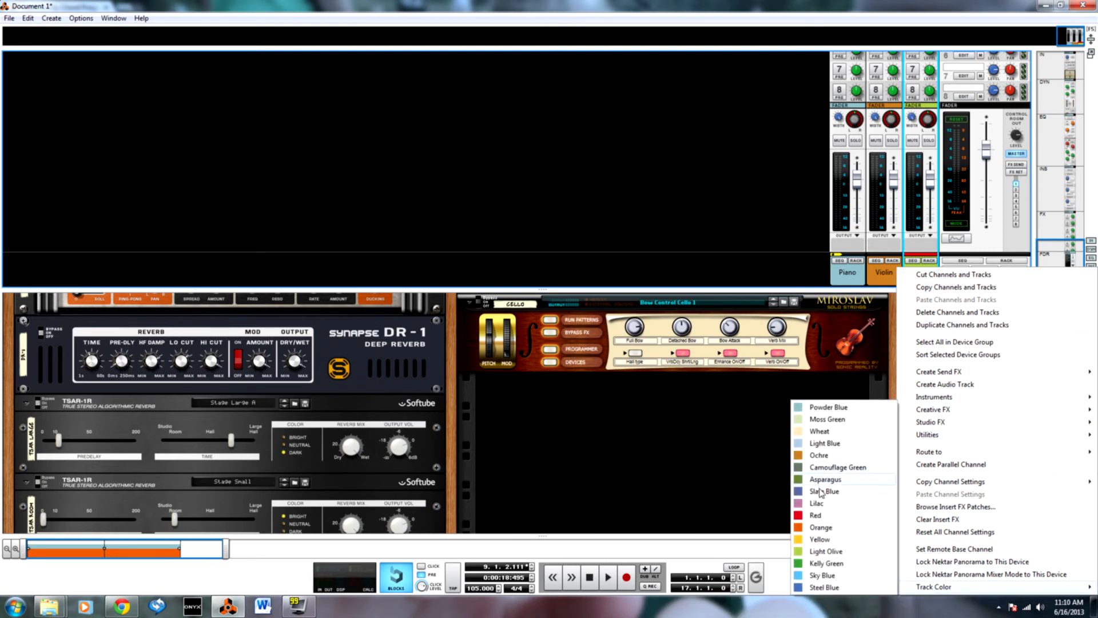
{"action": "left_click", "coordinate": [822, 527]}
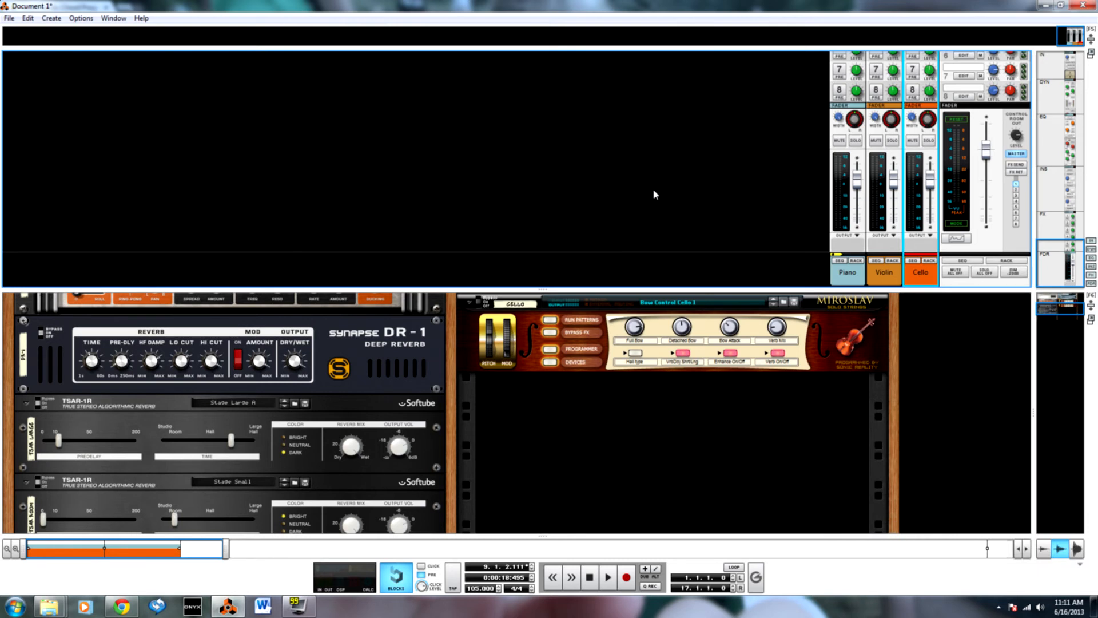
{"action": "right_click", "coordinate": [871, 279]}
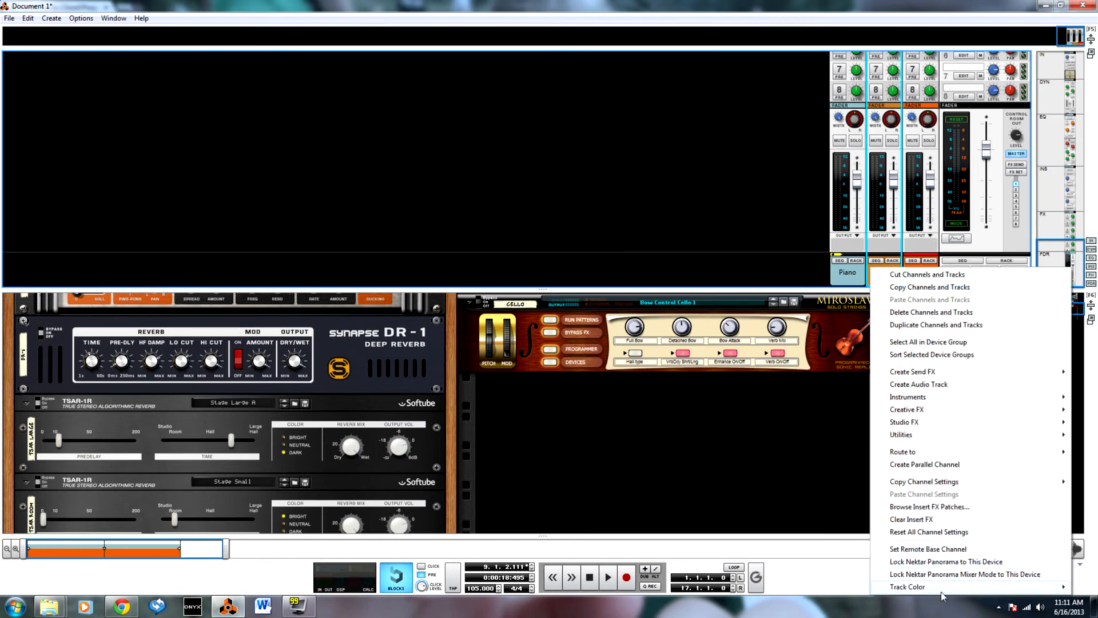
{"action": "mouse_move", "coordinate": [942, 586]}
{"action": "left_click", "coordinate": [782, 526]}
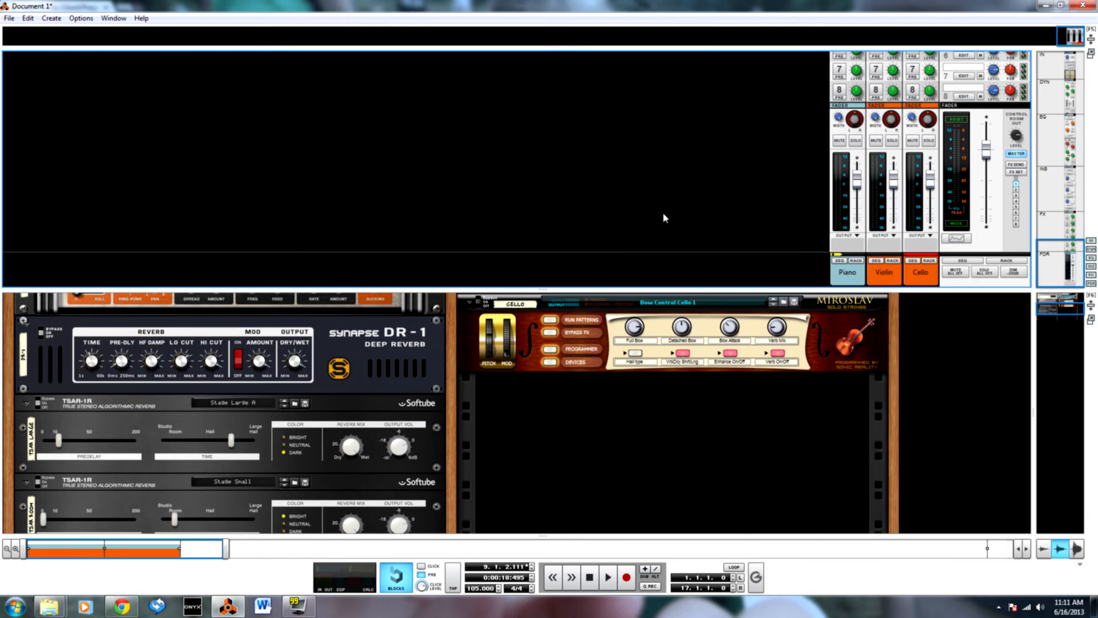
Pan the Violin mixer channel to 100
{"action": "key", "text": "F7"}
{"action": "key", "text": "F6"}
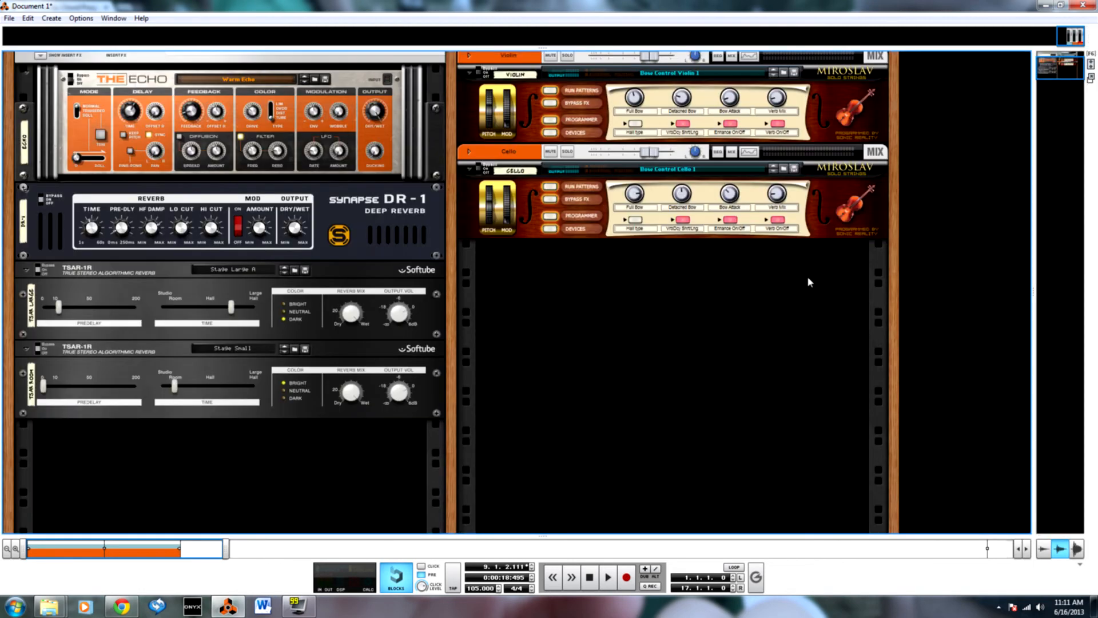
{"action": "key", "text": "F7"}
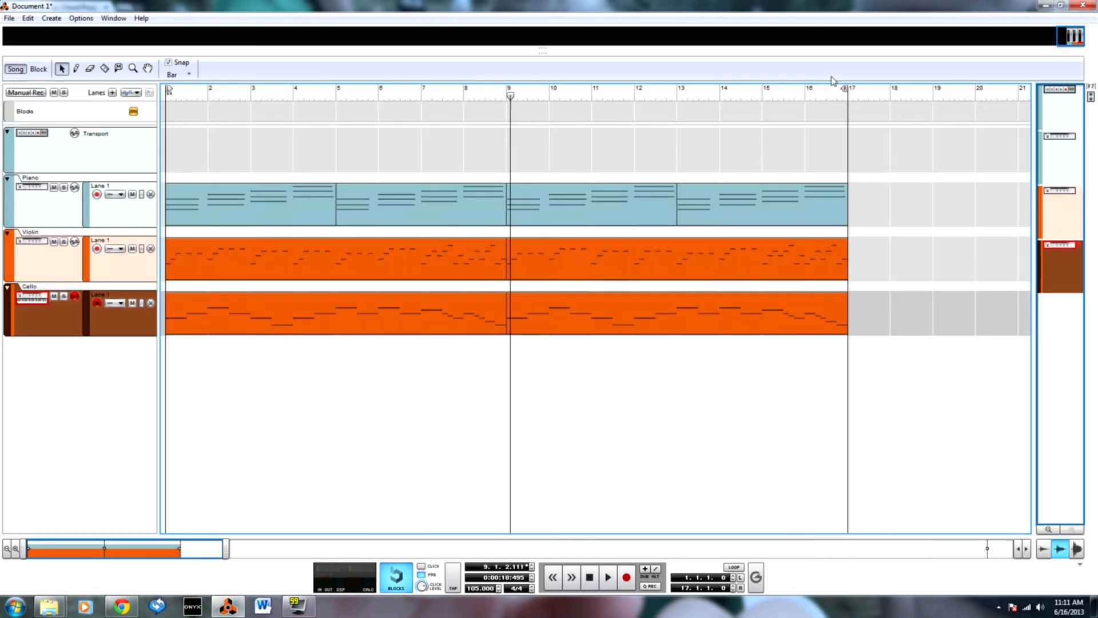
{"action": "key", "text": "F5"}
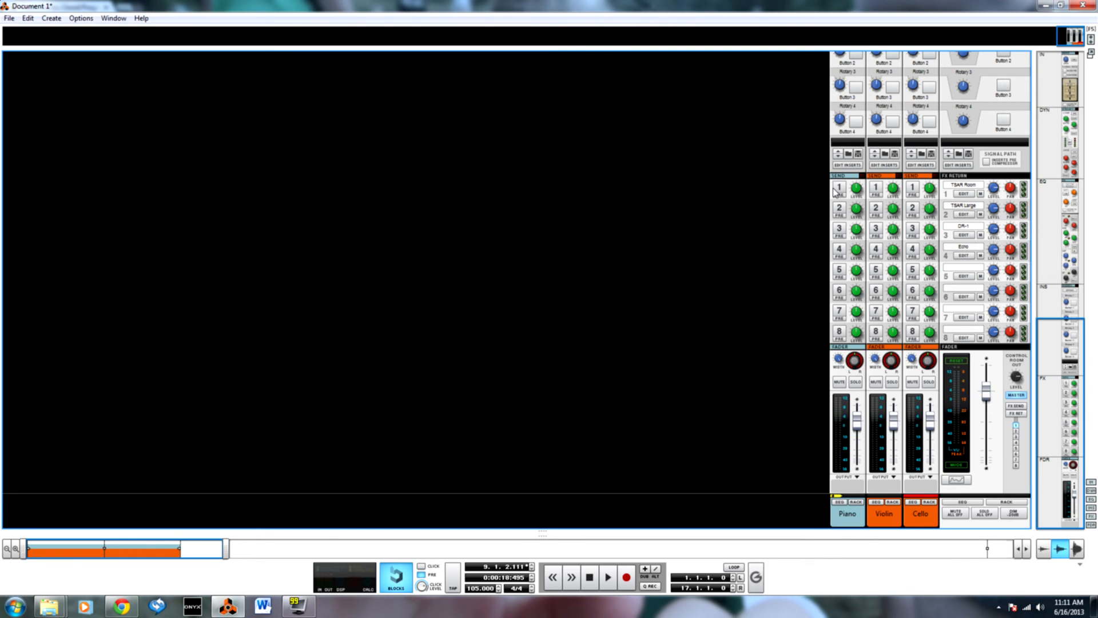
{"action": "left_click", "coordinate": [894, 400]}
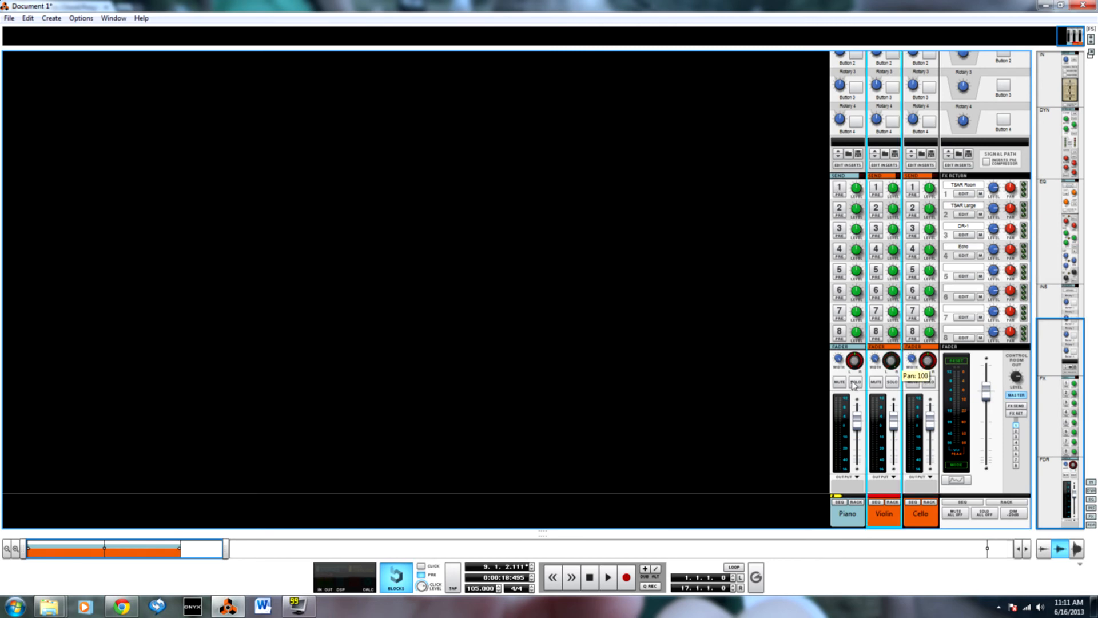
Duplicate the Violin mixer channel together with its sequencer track and clips
{"action": "right_click", "coordinate": [889, 517]}
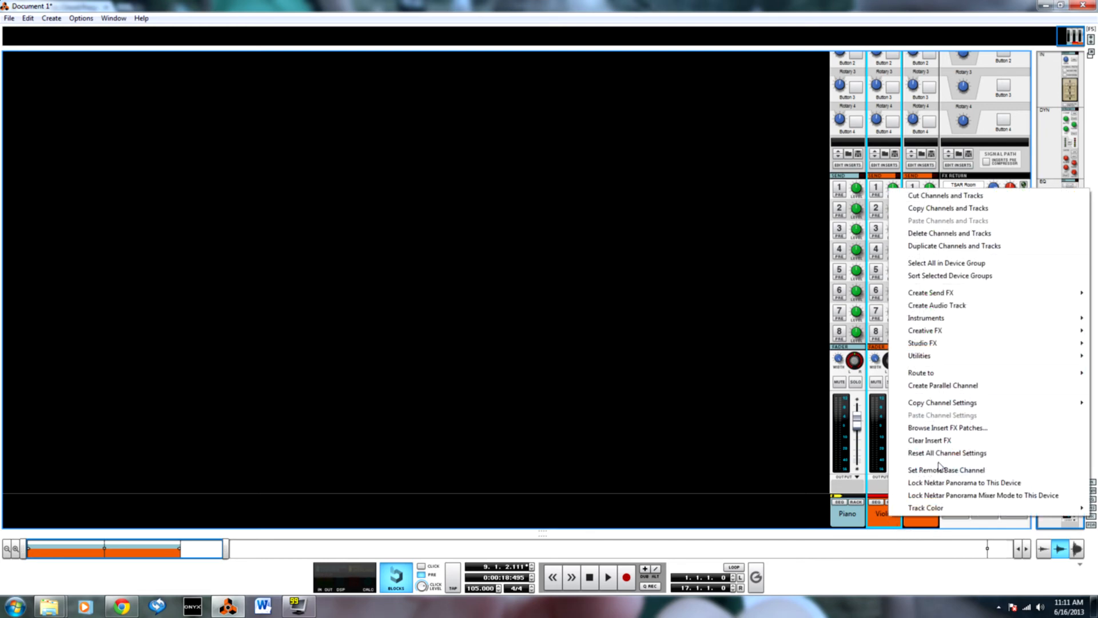
{"action": "left_click", "coordinate": [961, 246]}
{"action": "key", "text": "F7"}
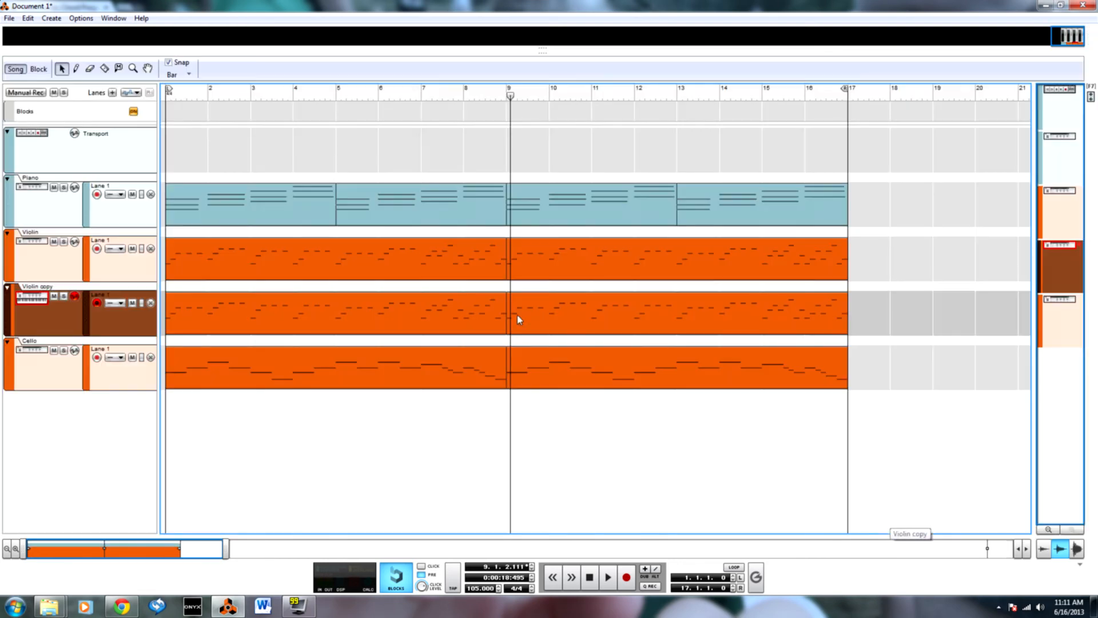
Load the Bow Control Violin 2.cmb patch into the Violin copy Combinator
{"action": "key", "text": "F6"}
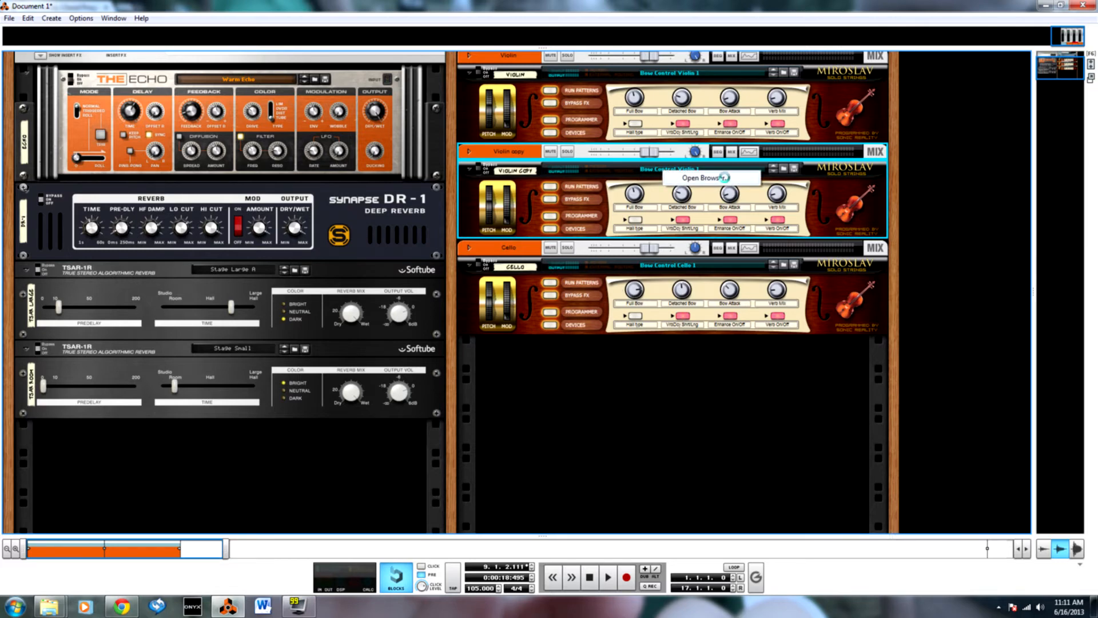
{"action": "left_click", "coordinate": [721, 176]}
{"action": "left_click", "coordinate": [263, 280]}
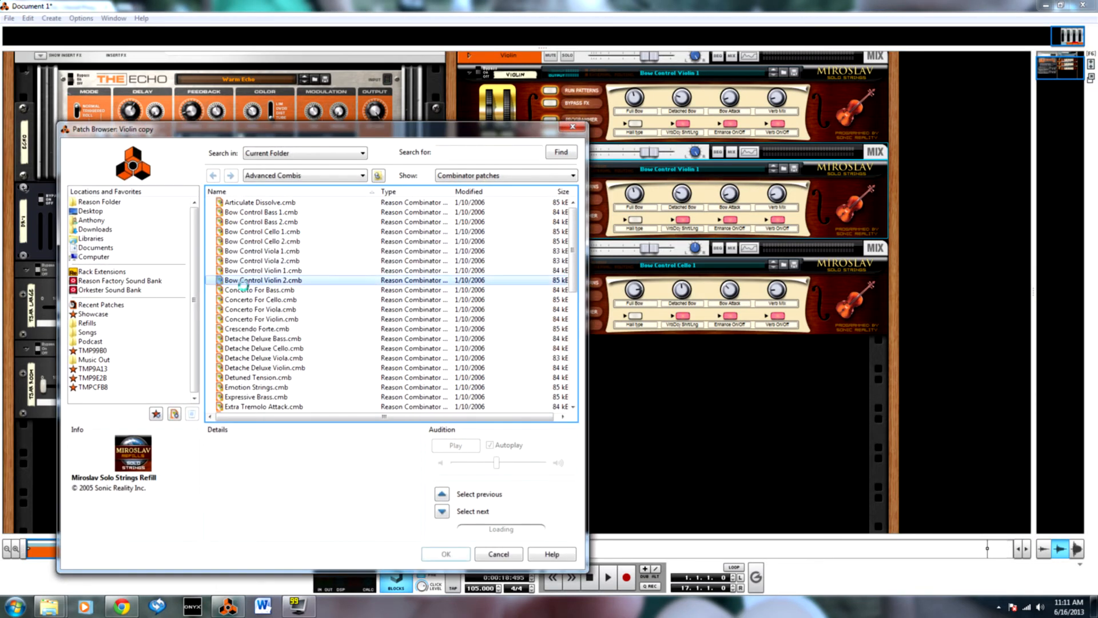
{"action": "left_click", "coordinate": [468, 558]}
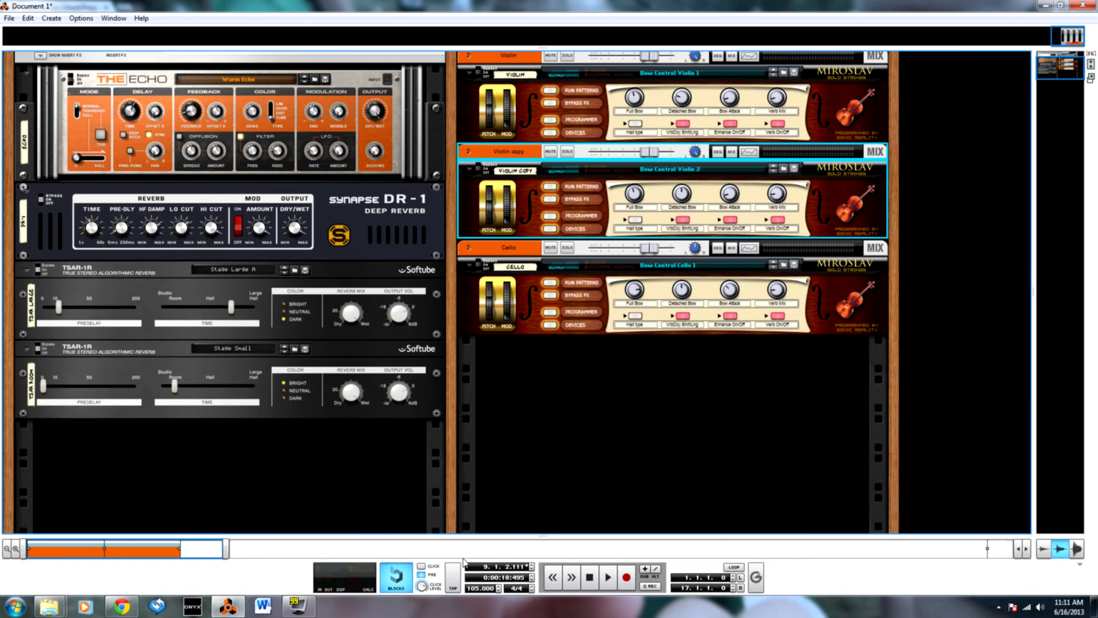
Open the first Violin copy clip for note editing and play its beginning from bar 1
{"action": "key", "text": "F5"}
{"action": "key", "text": "F6"}
{"action": "key", "text": "F7"}
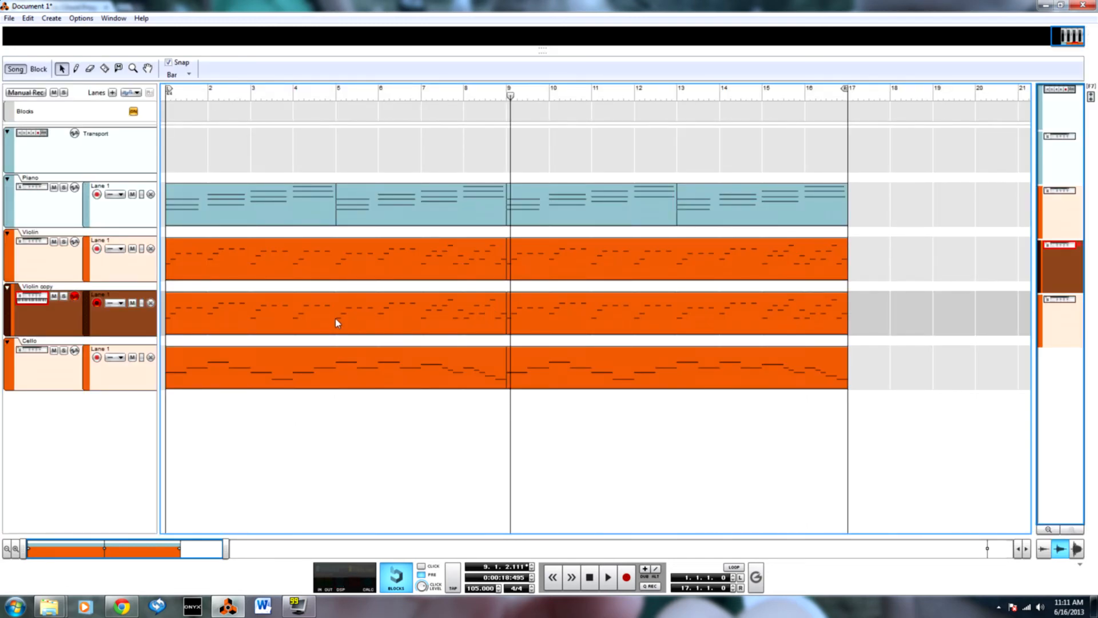
{"action": "double_click", "coordinate": [382, 311]}
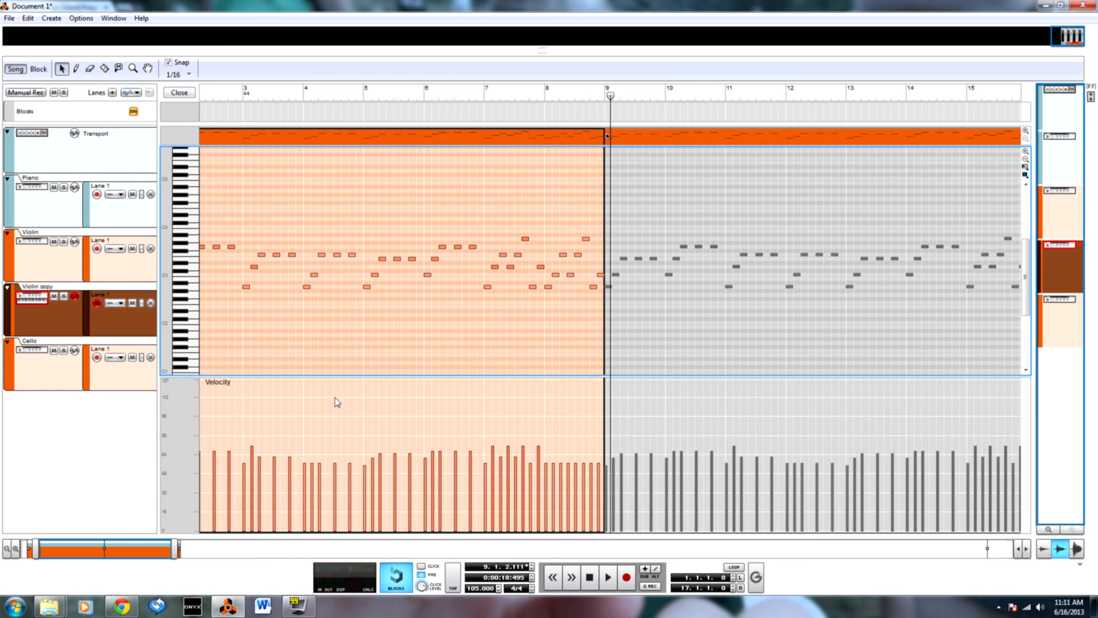
{"action": "left_click_drag", "start_coordinate": [92, 544], "coordinate": [28, 545]}
{"action": "left_click", "coordinate": [222, 102]}
{"action": "key", "text": "space"}
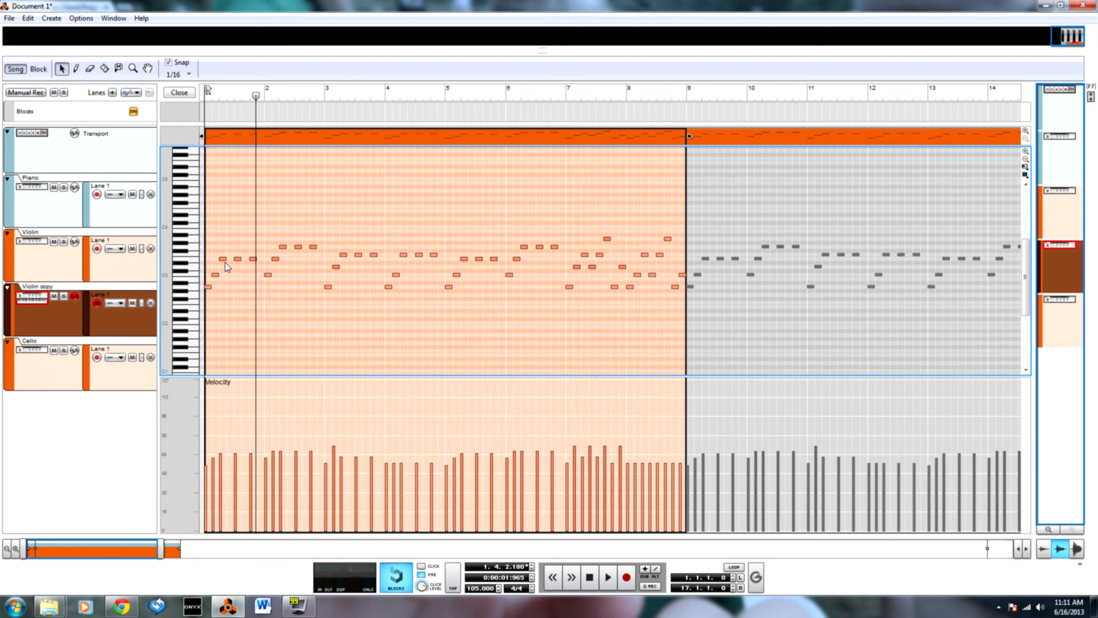
{"action": "key", "text": "space"}
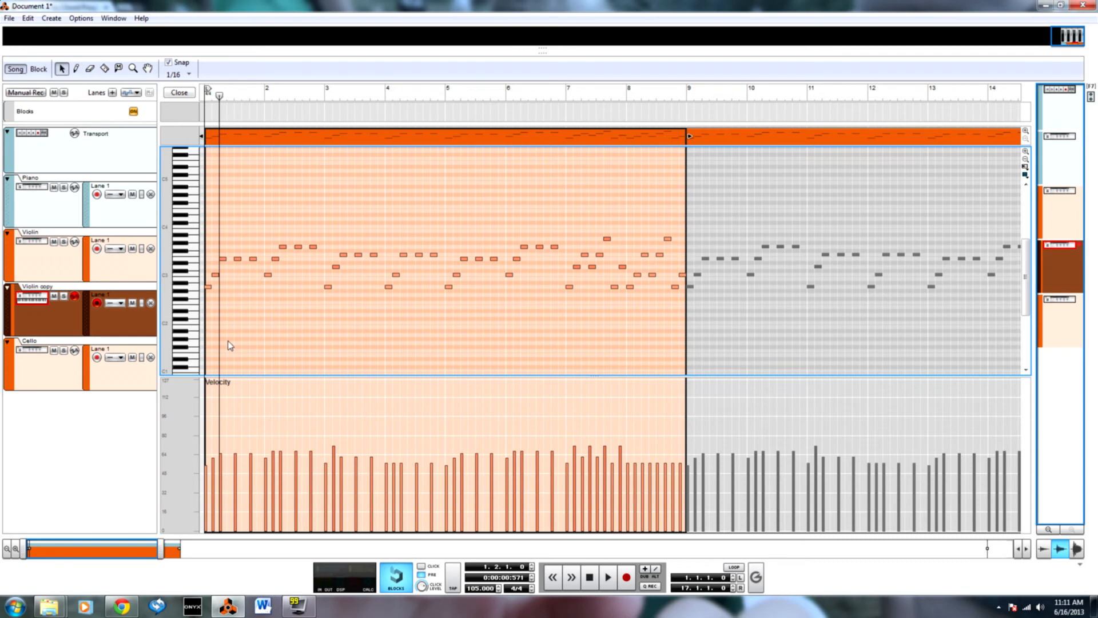
Rename the Violin copy mixer channel as Violin Left and move it between the Piano and Violin channels
{"action": "key", "text": "F5+F6"}
{"action": "double_click", "coordinate": [884, 273]}
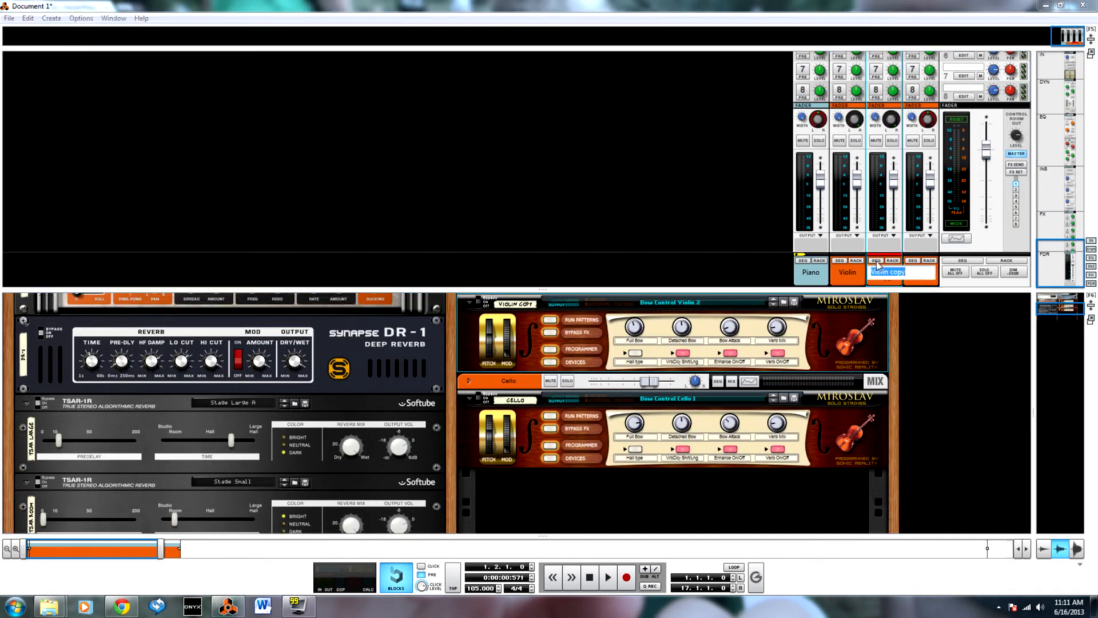
{"action": "type", "text": "Violin Left"}
{"action": "key", "text": "Return"}
{"action": "left_click_drag", "start_coordinate": [893, 280], "coordinate": [856, 286]}
{"action": "left_click", "coordinate": [876, 282]}
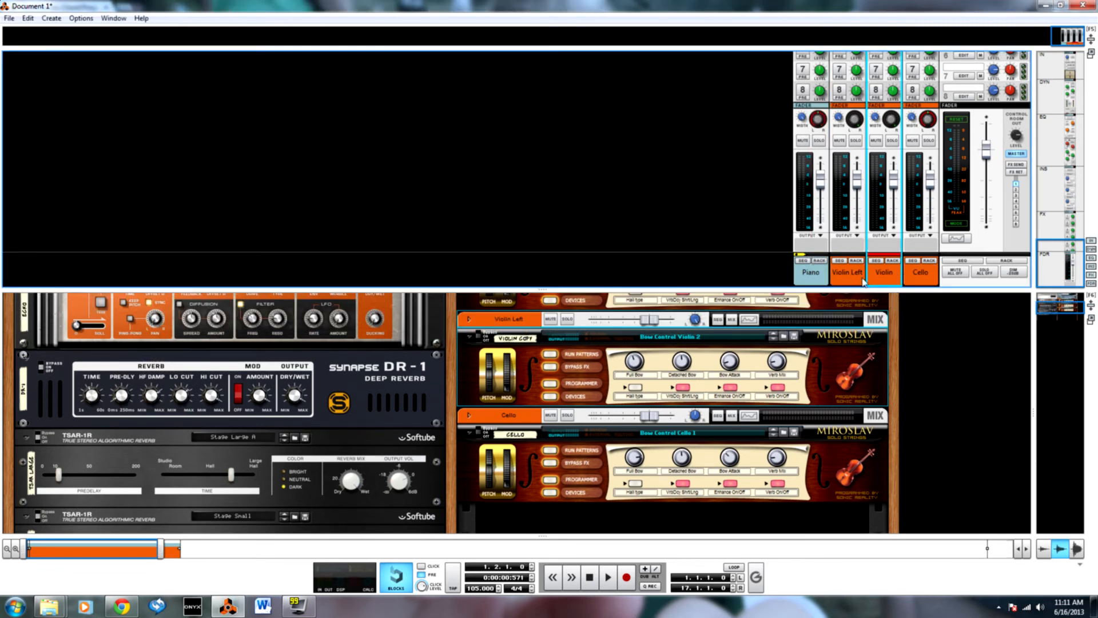
Rename the original Violin channel as Violin Right and adjust the pan of the Violin Left channel
{"action": "double_click", "coordinate": [876, 278]}
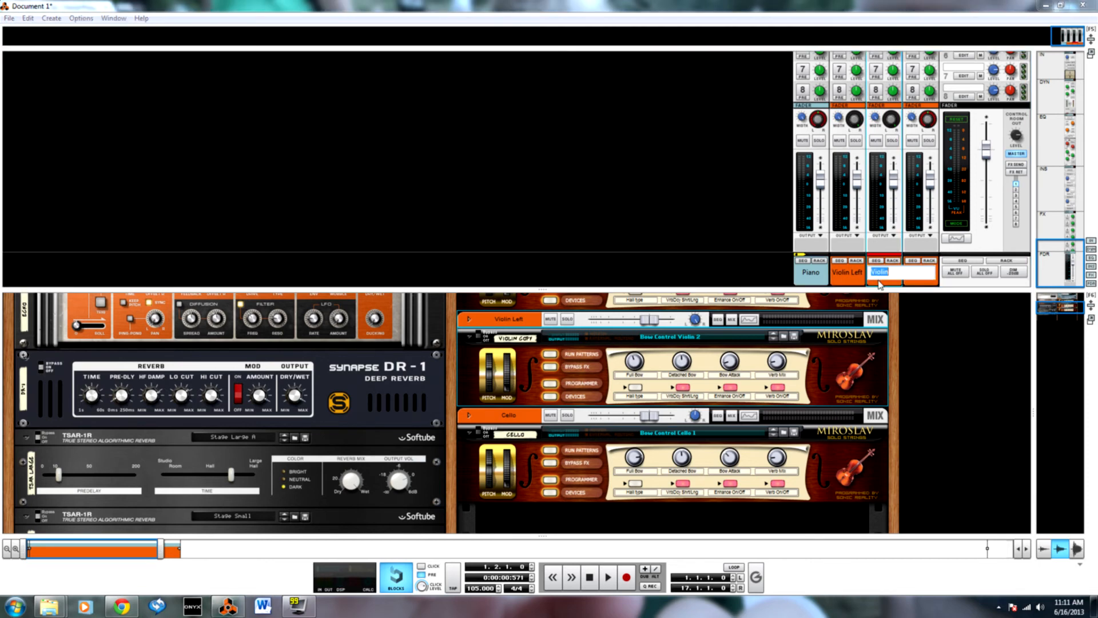
{"action": "type", "text": "Violin Right"}
{"action": "key", "text": "Return"}
{"action": "left_click", "coordinate": [856, 124]}
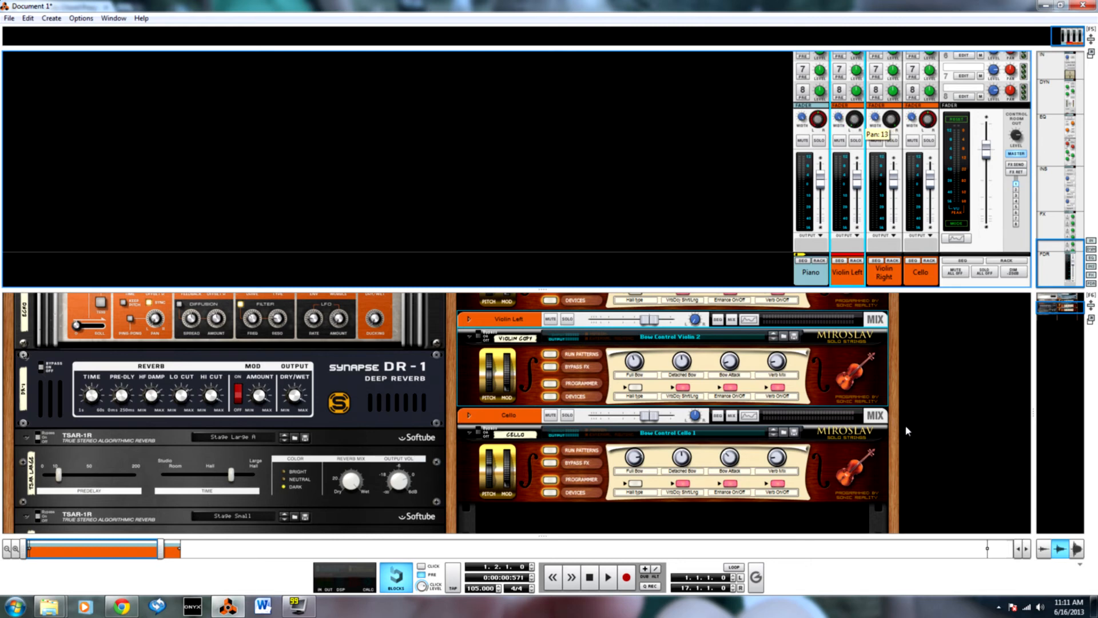
Delete the two opening arpeggio notes of each bar from bar 1 to bar 6 in the duplicated violin clip
{"action": "key", "text": "F7"}
{"action": "left_click_drag", "start_coordinate": [223, 293], "coordinate": [206, 269]}
{"action": "key", "text": "Delete"}
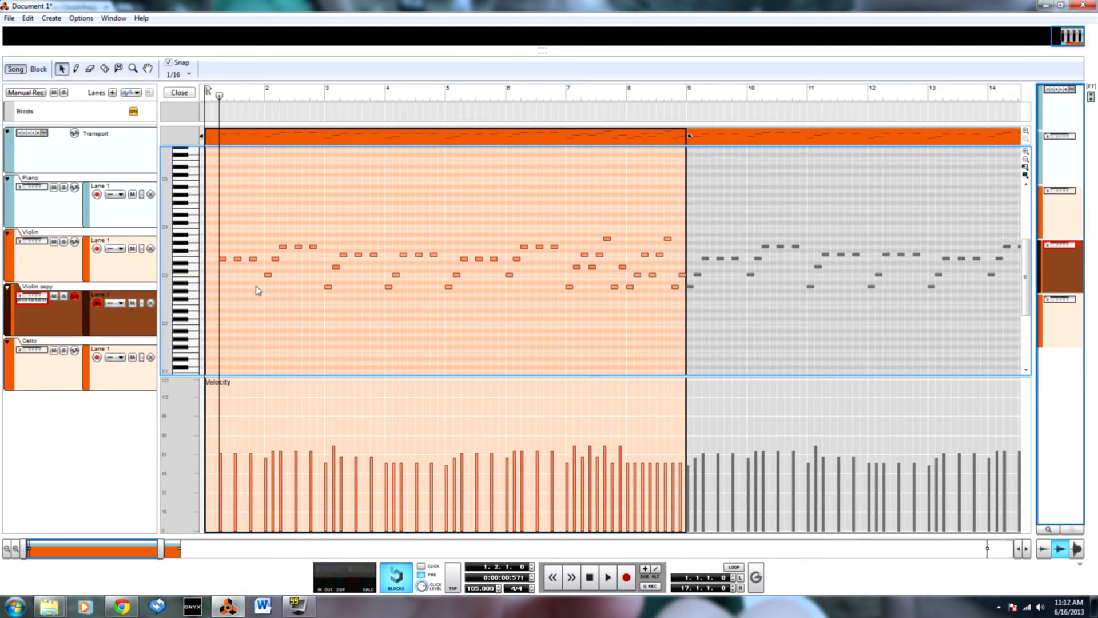
{"action": "key", "text": "Delete"}
{"action": "left_click_drag", "start_coordinate": [310, 264], "coordinate": [344, 295]}
{"action": "key", "text": "Delete"}
{"action": "key", "text": "Delete"}
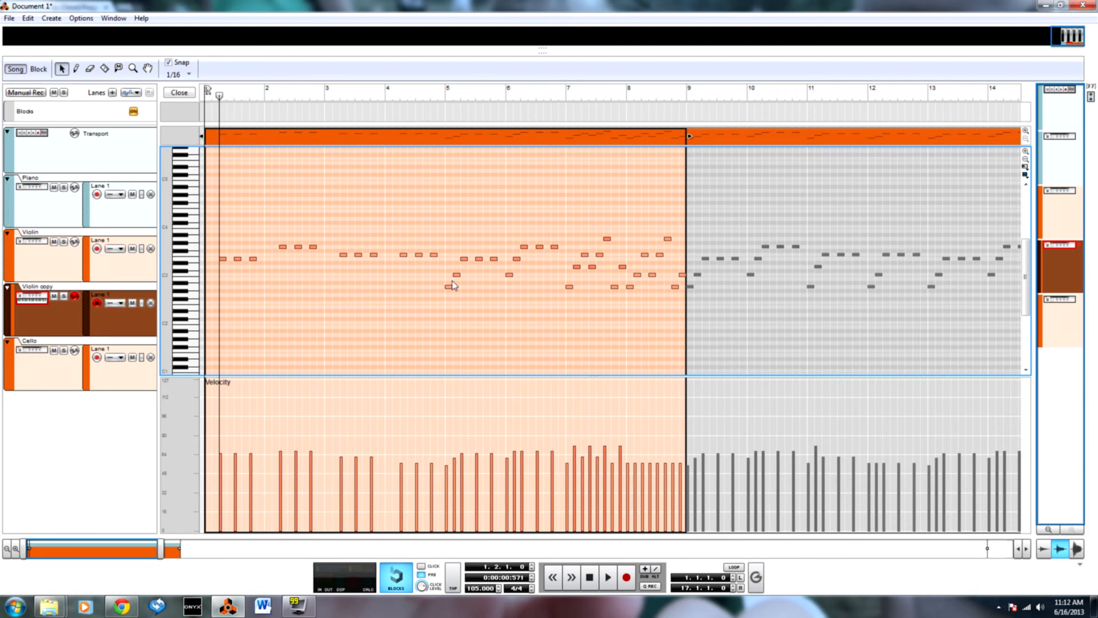
{"action": "left_click_drag", "start_coordinate": [476, 311], "coordinate": [477, 312]}
{"action": "key", "text": "Delete"}
{"action": "key", "text": "Delete"}
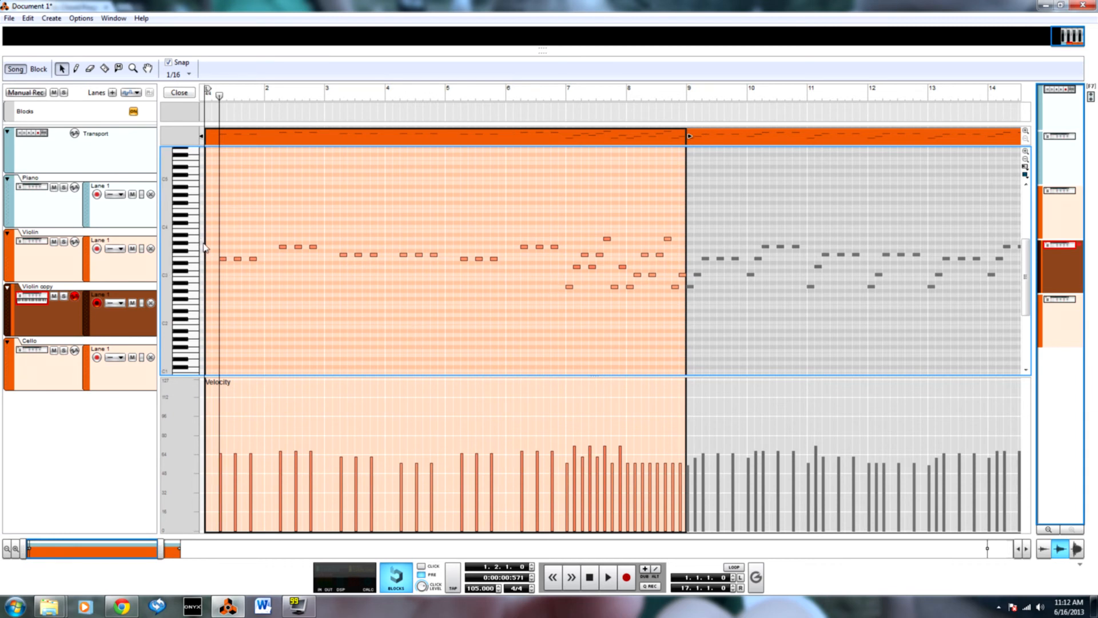
Draw falling velocities across each three-note group in bars 1 to 6 of the duplicated violin clip
{"action": "key", "text": "w"}
{"action": "left_click_drag", "start_coordinate": [220, 423], "coordinate": [242, 446]}
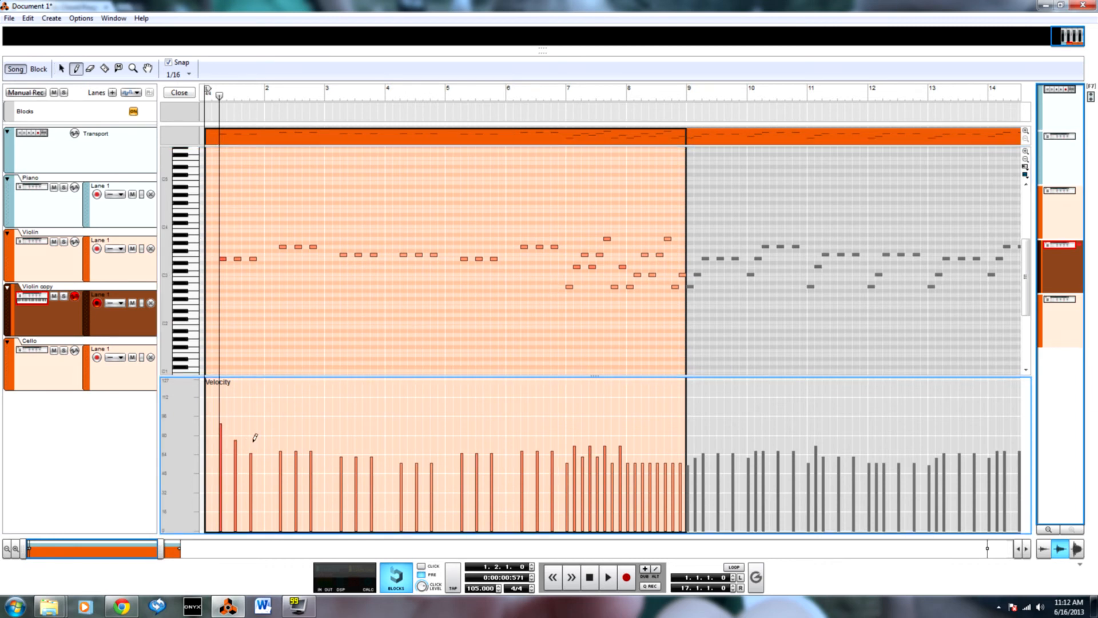
{"action": "mouse_move", "coordinate": [278, 409]}
{"action": "left_mouse_down"}
{"action": "mouse_move", "coordinate": [352, 459]}
{"action": "mouse_move", "coordinate": [402, 421]}
{"action": "mouse_move", "coordinate": [438, 463]}
{"action": "left_mouse_up"}
{"action": "left_click_drag", "start_coordinate": [460, 426], "coordinate": [567, 467]}
{"action": "key", "text": "q"}
Play the song from bar 1 through bar 8 to hear the thinned violin part
{"action": "left_click_drag", "start_coordinate": [220, 96], "coordinate": [110, 105]}
{"action": "key", "text": "space"}
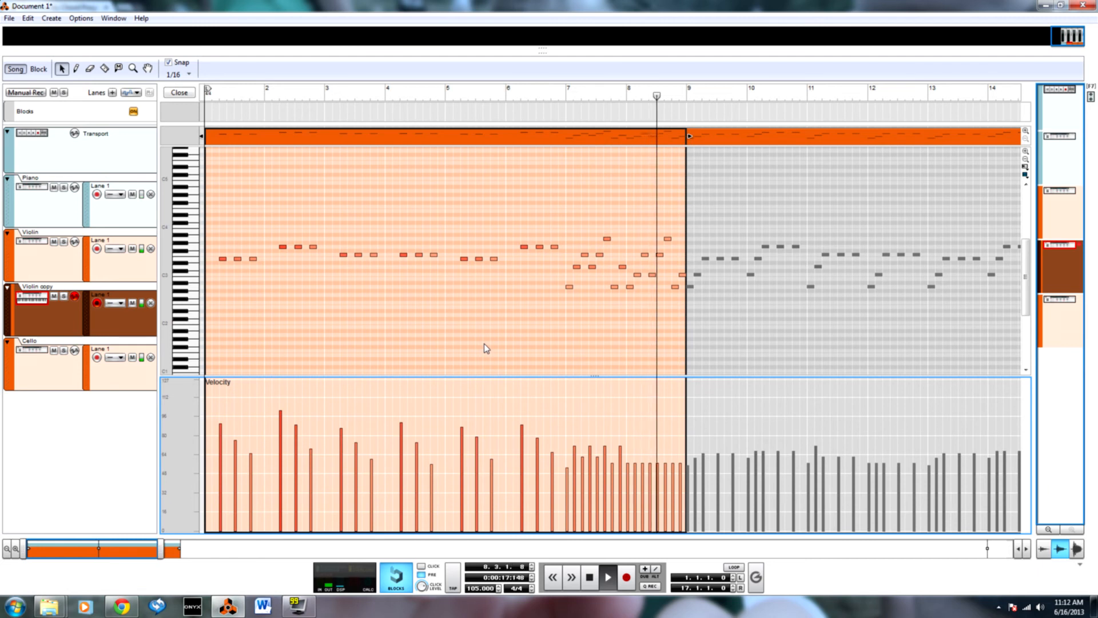
{"action": "key", "text": "space"}
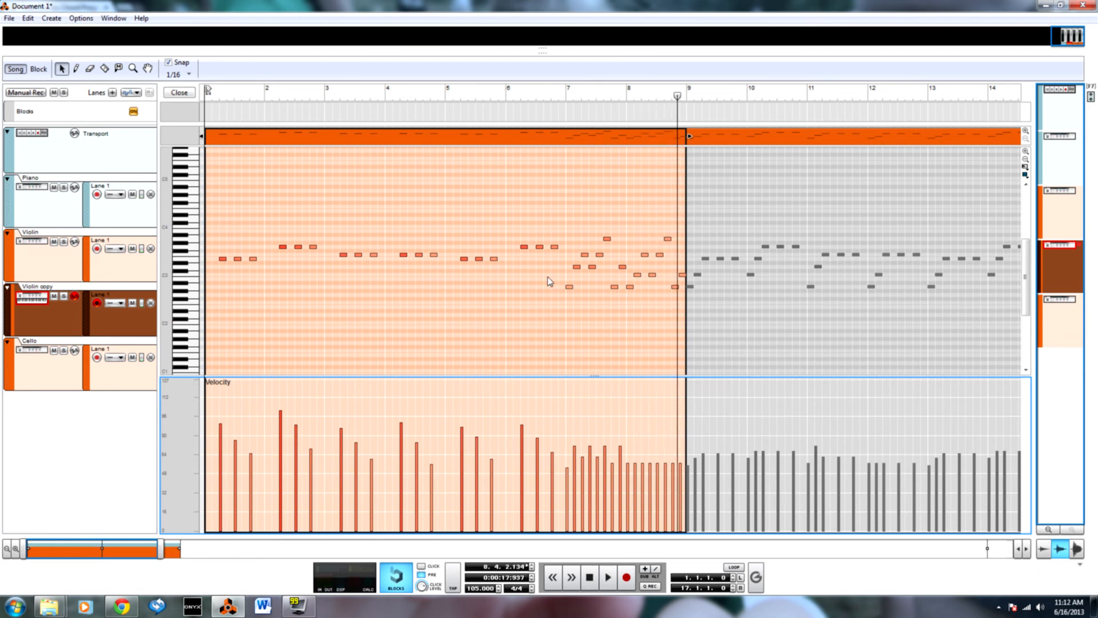
Delete the low notes from bar 7 to the start of bar 8 and move bar 7's highest note down to F3
{"action": "left_click_drag", "start_coordinate": [557, 264], "coordinate": [616, 270]}
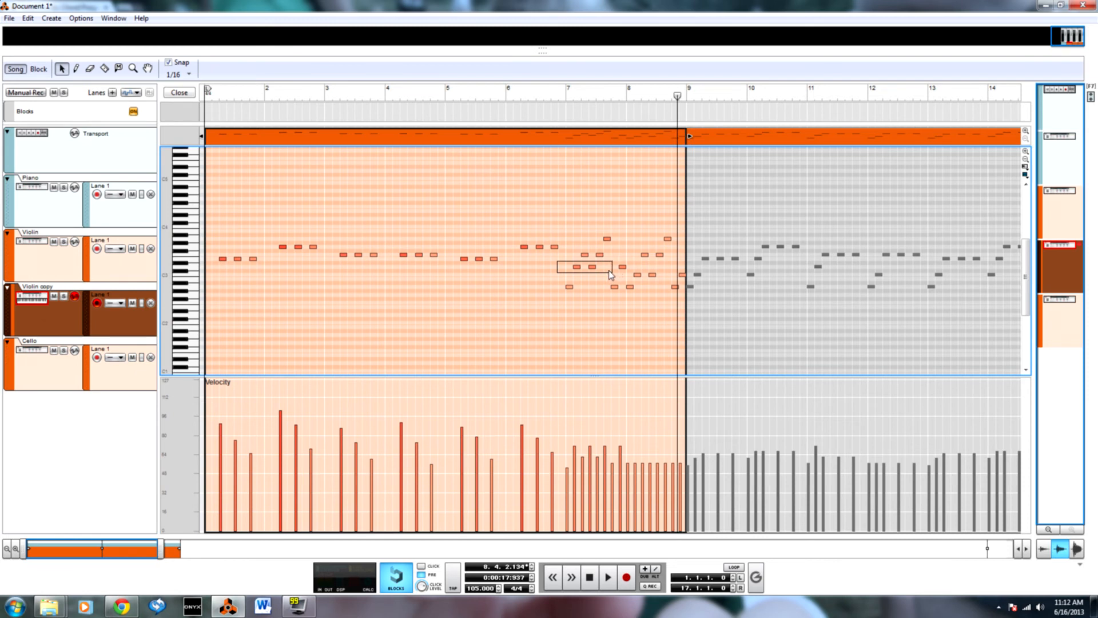
{"action": "left_click_drag", "start_coordinate": [609, 271], "coordinate": [609, 271]}
{"action": "key", "text": "Delete"}
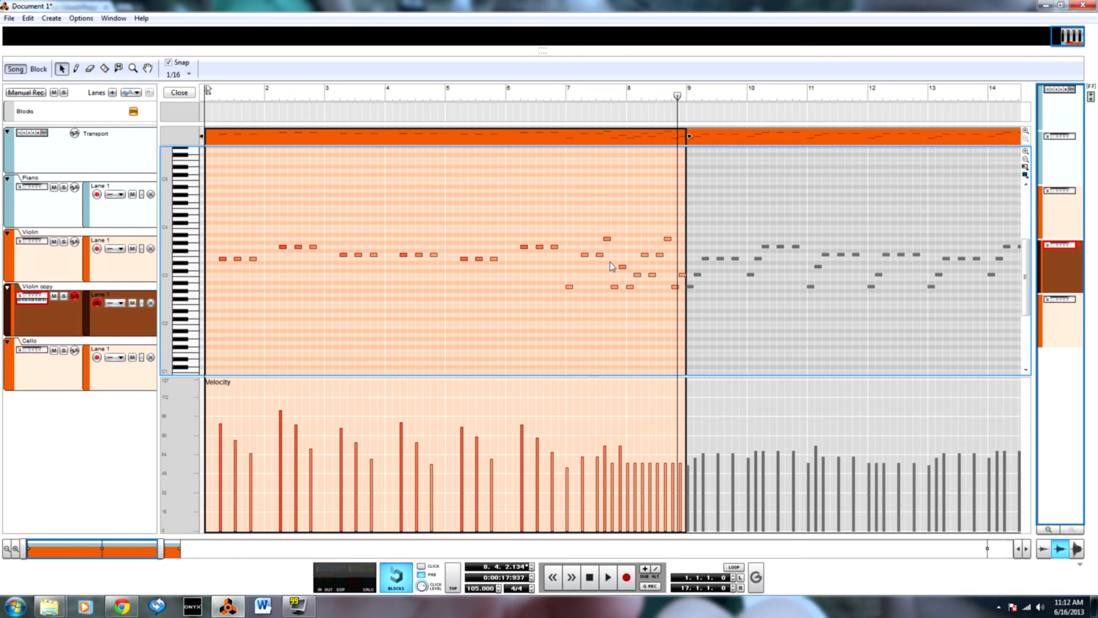
{"action": "left_click_drag", "start_coordinate": [612, 236], "coordinate": [619, 261]}
{"action": "left_click_drag", "start_coordinate": [552, 275], "coordinate": [634, 314]}
{"action": "key", "text": "Delete"}
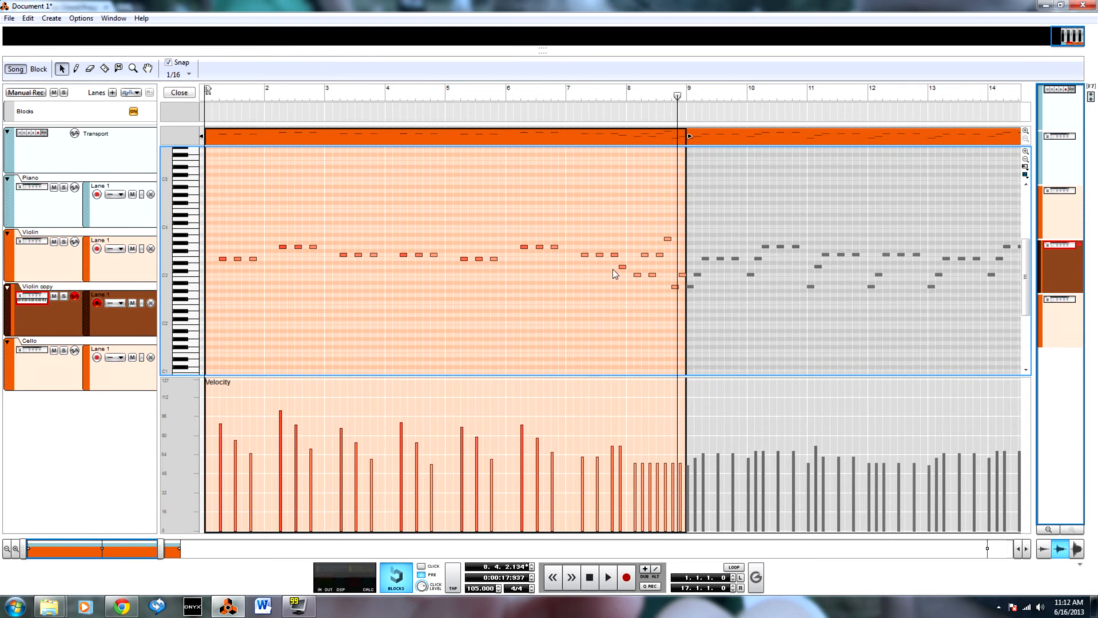
Remove the low notes in bar 8 and place its last two notes on F3 and D3
{"action": "left_click_drag", "start_coordinate": [633, 270], "coordinate": [683, 308]}
{"action": "key", "text": "Delete"}
{"action": "left_click_drag", "start_coordinate": [668, 243], "coordinate": [682, 270]}
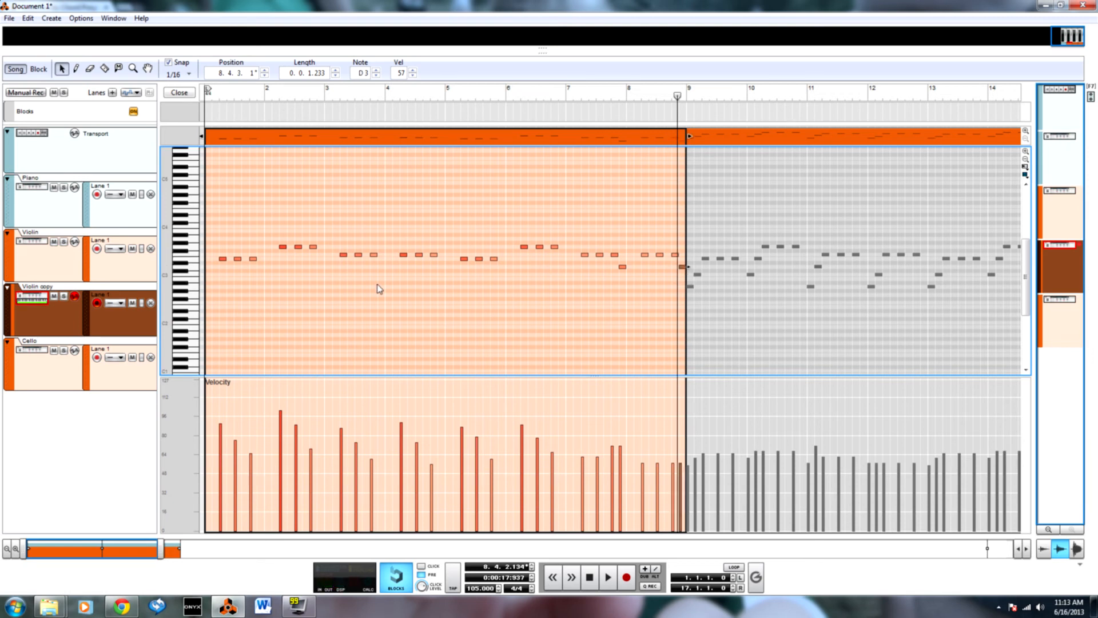
Draw falling velocities over the notes in bars 7 and 8 and add a C3 note at 8.1.1 with velocity 60
{"action": "key", "text": "w"}
{"action": "mouse_move", "coordinate": [585, 401]}
{"action": "left_mouse_down"}
{"action": "mouse_move", "coordinate": [623, 435]}
{"action": "mouse_move", "coordinate": [607, 415]}
{"action": "mouse_move", "coordinate": [679, 445]}
{"action": "left_mouse_up"}
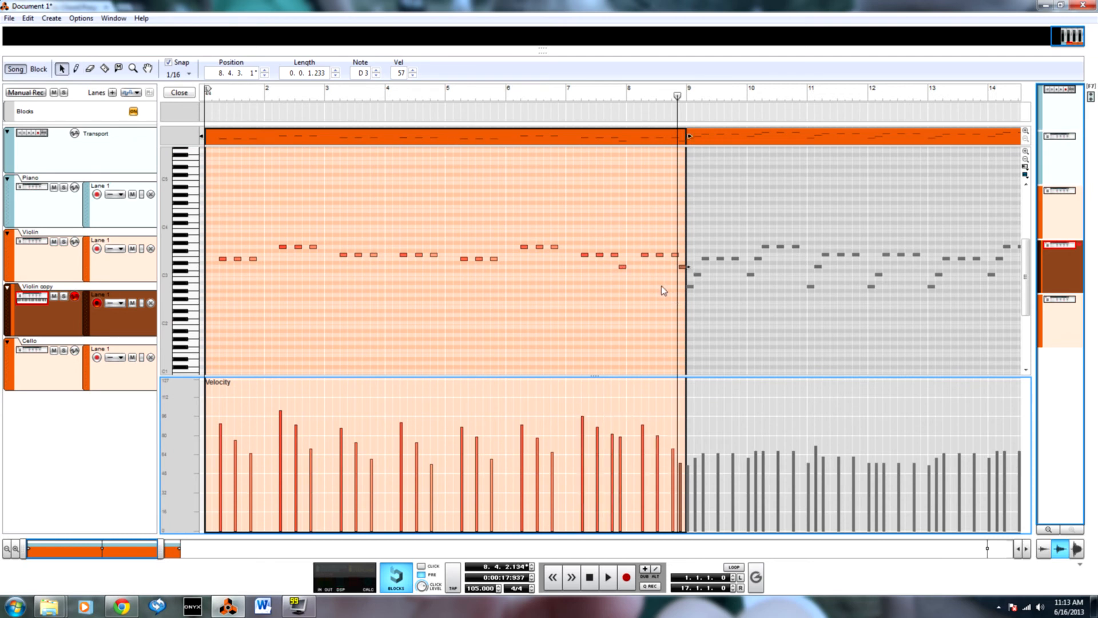
{"action": "left_click", "coordinate": [633, 273]}
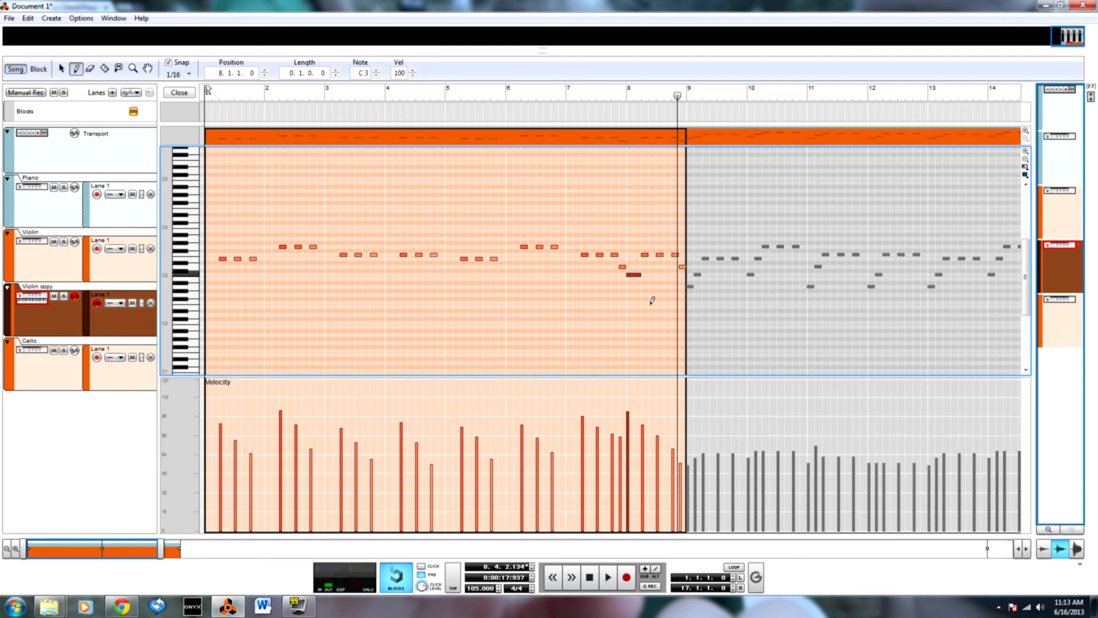
{"action": "key", "text": "q"}
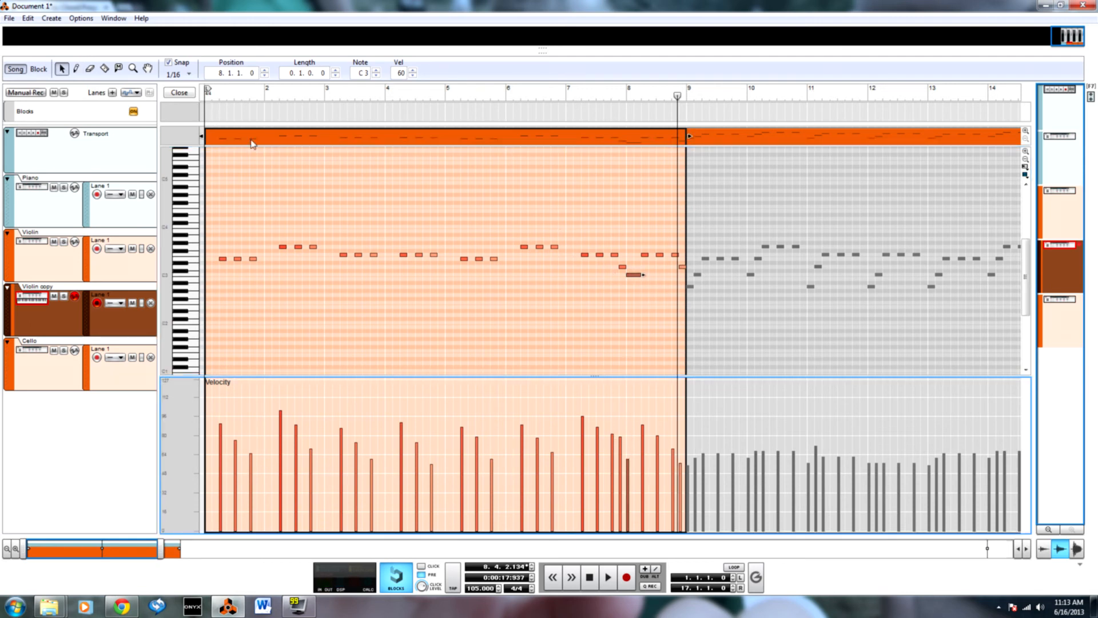
Play the revised violin part from the start of the song
{"action": "key", "text": "space"}
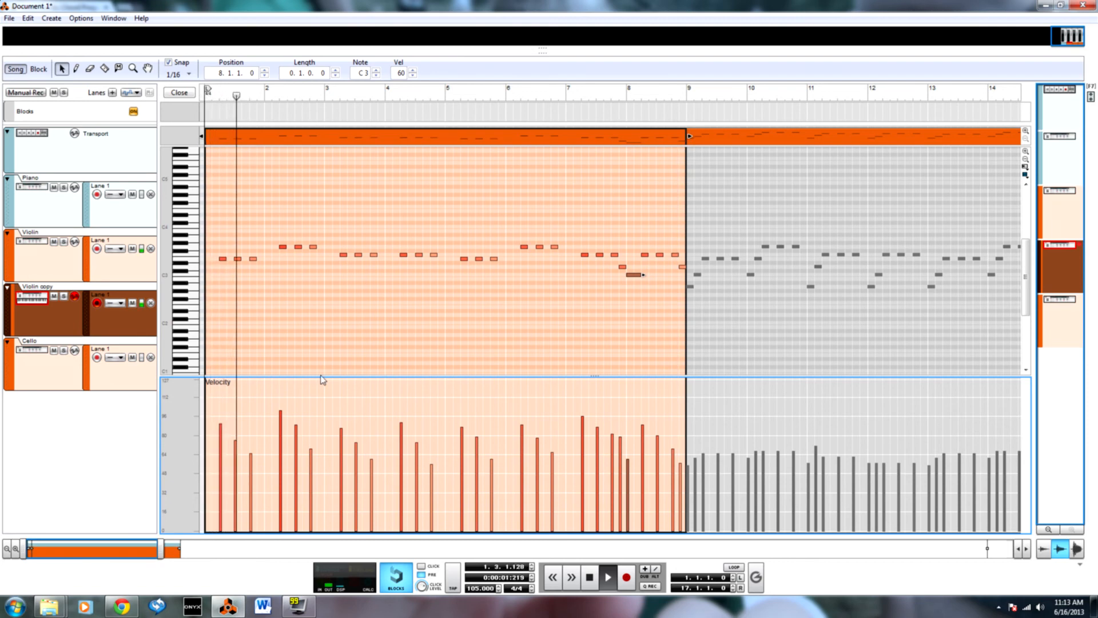
{"action": "key", "text": "F6"}
{"action": "key", "text": "F7"}
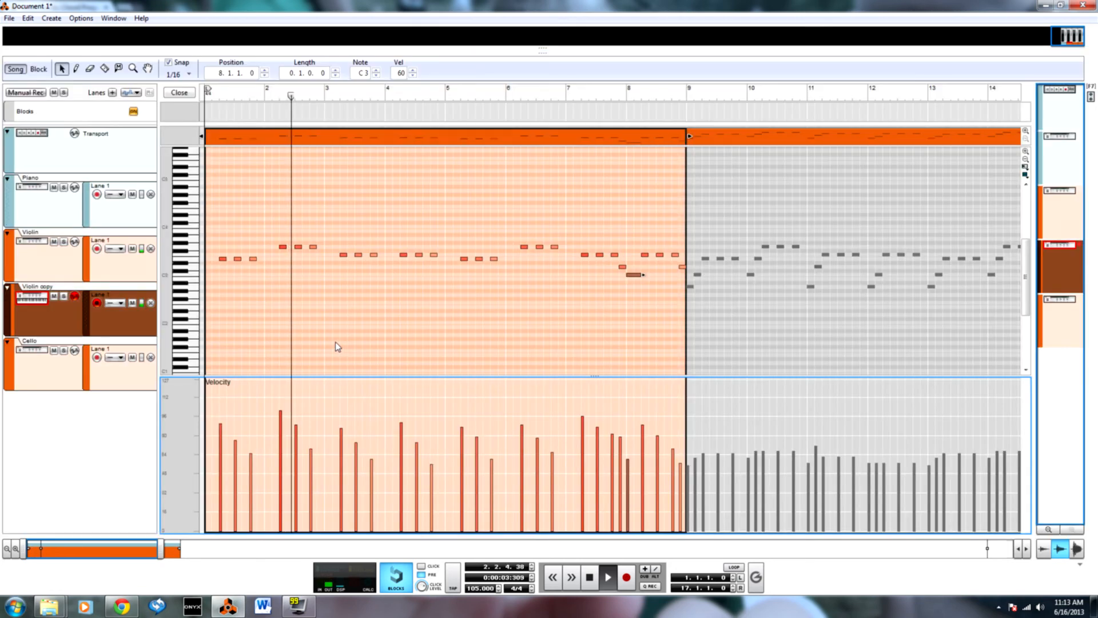
Lengthen the final notes of bars 3 and 4 to 0.1.3.238, extend bar 5's final note, and place an F3 note at 6.1.1
{"action": "left_click_drag", "start_coordinate": [376, 255], "coordinate": [401, 257]}
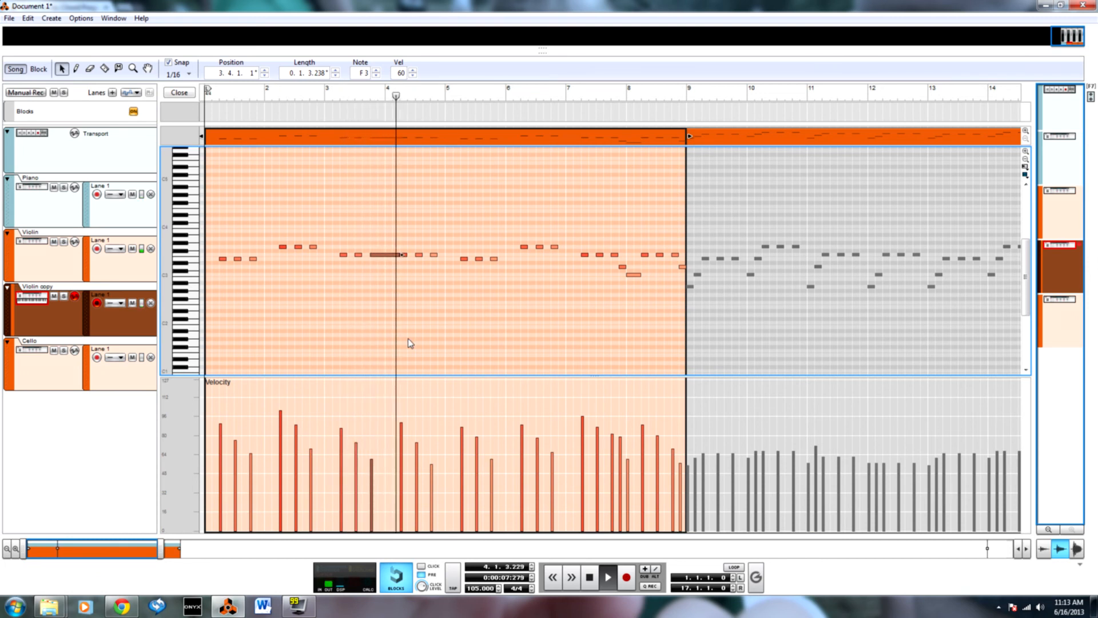
{"action": "key", "text": "space"}
{"action": "left_click", "coordinate": [435, 255]}
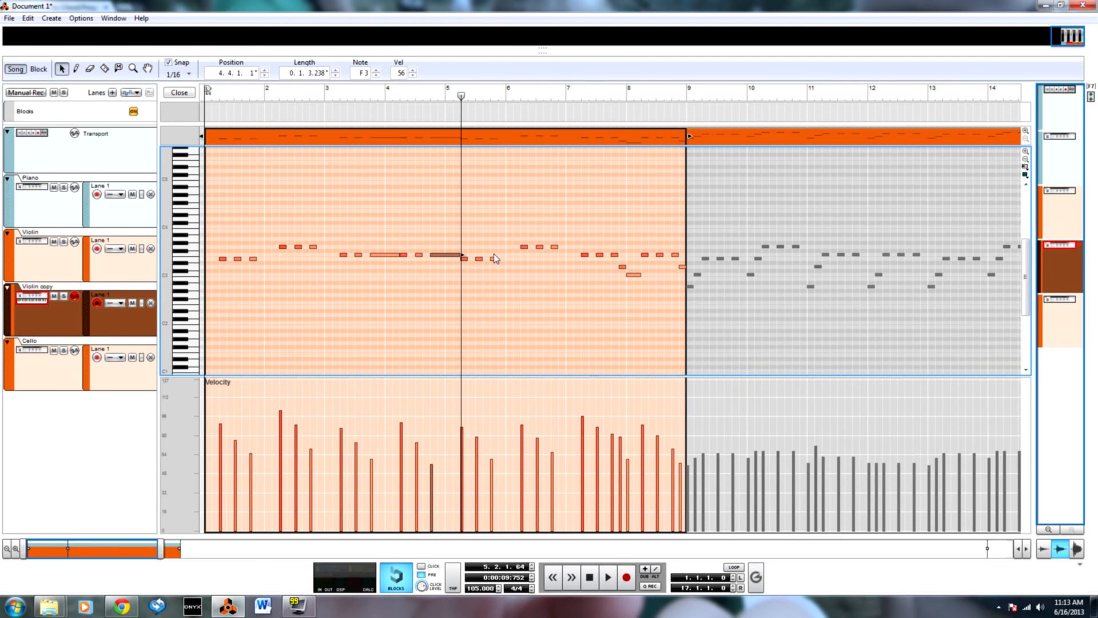
{"action": "left_click_drag", "start_coordinate": [494, 255], "coordinate": [519, 257]}
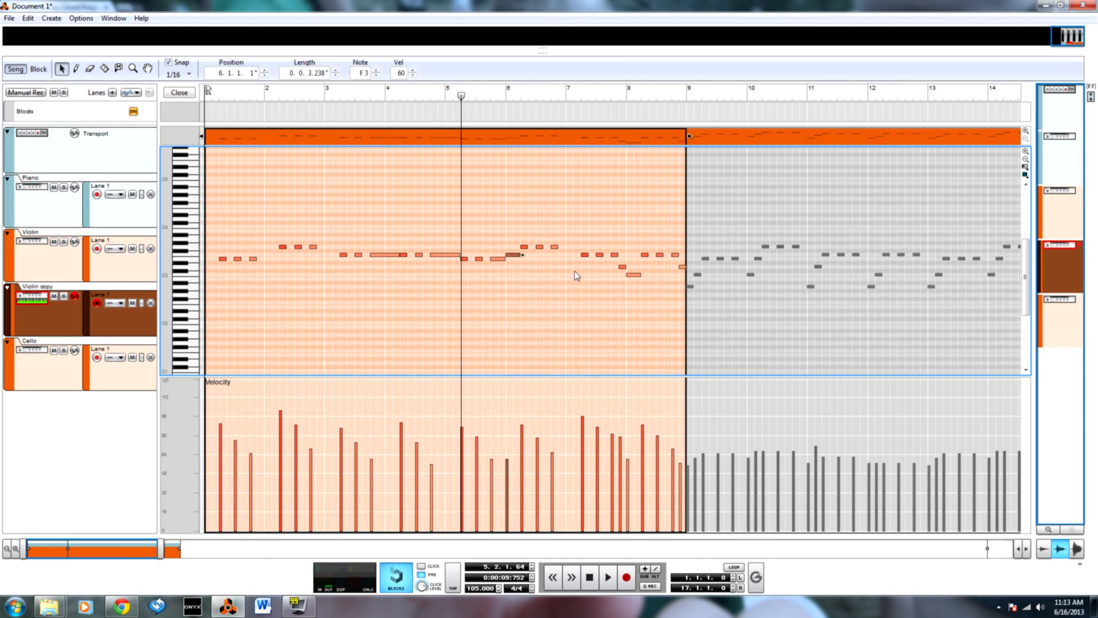
Lengthen the second violin's final note in bar 6 to 0.1.3.238 and play the part from the start
{"action": "left_click", "coordinate": [558, 247]}
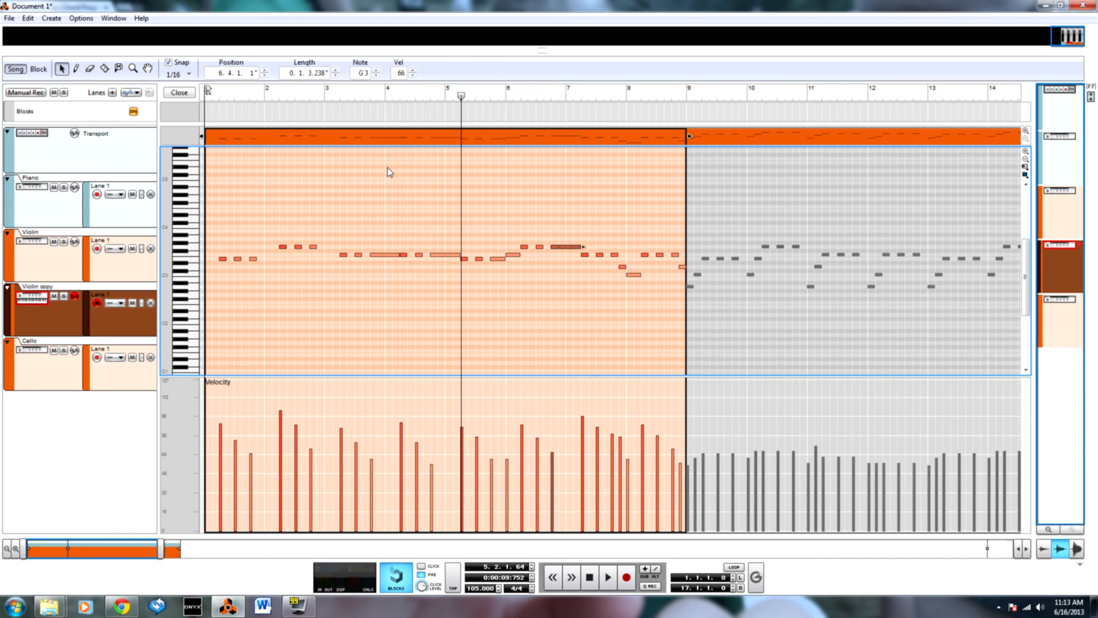
{"action": "key", "text": "shift+Return"}
{"action": "key", "text": "space"}
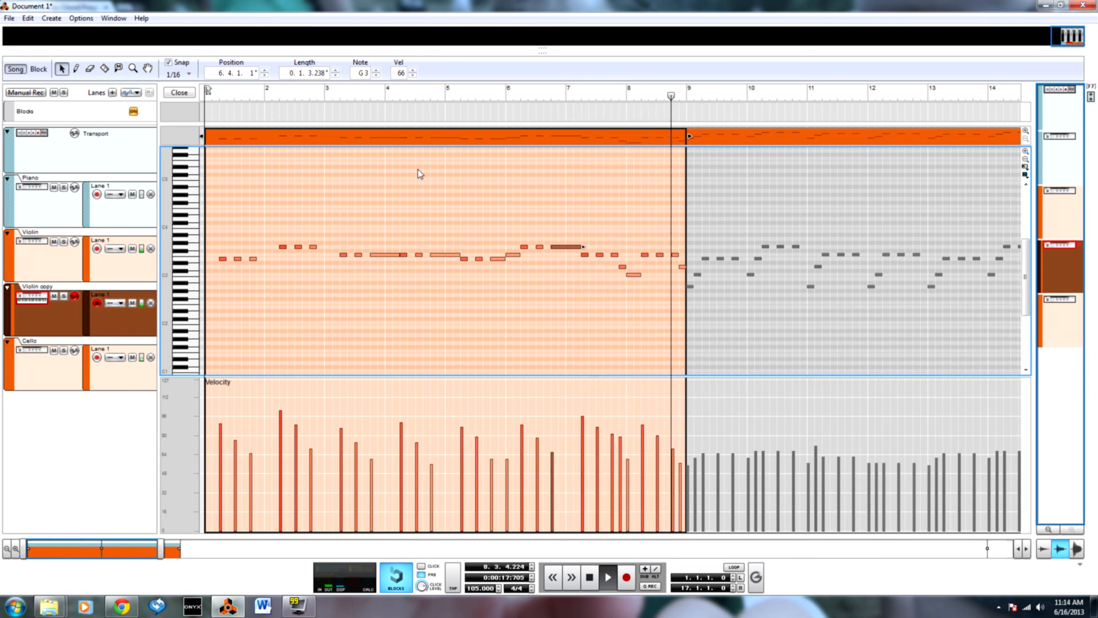
{"action": "key", "text": "space"}
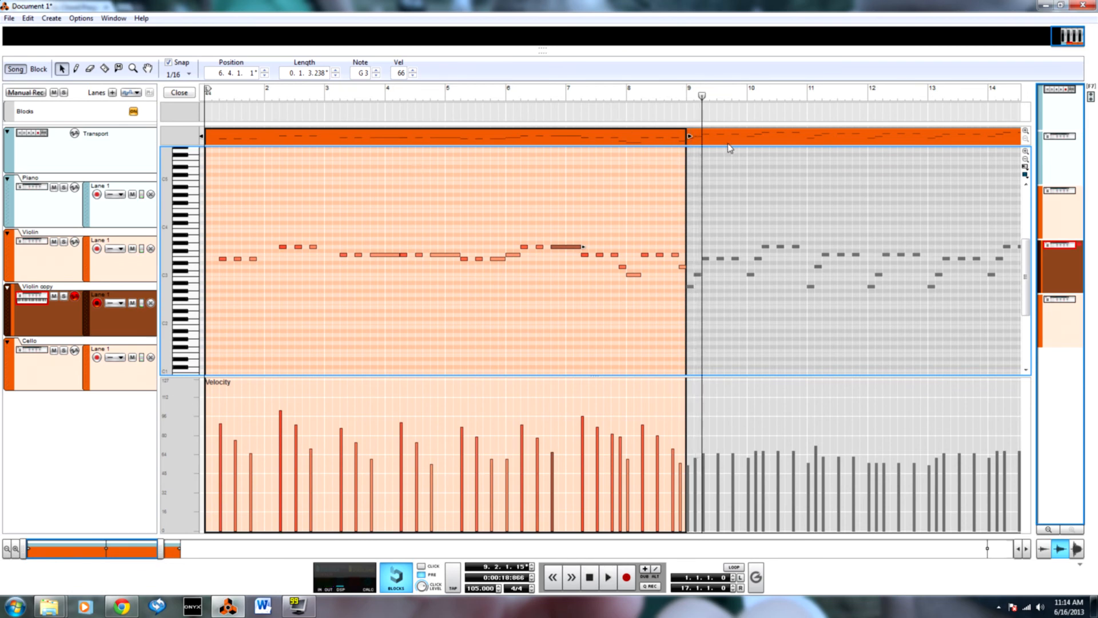
Replace the second violin's clip in bars 9 to 16 with a copy of its revised clip from bars 1 to 8
{"action": "left_click", "coordinate": [727, 140]}
{"action": "key", "text": "Delete"}
{"action": "left_click_drag", "start_coordinate": [419, 139], "coordinate": [898, 149]}
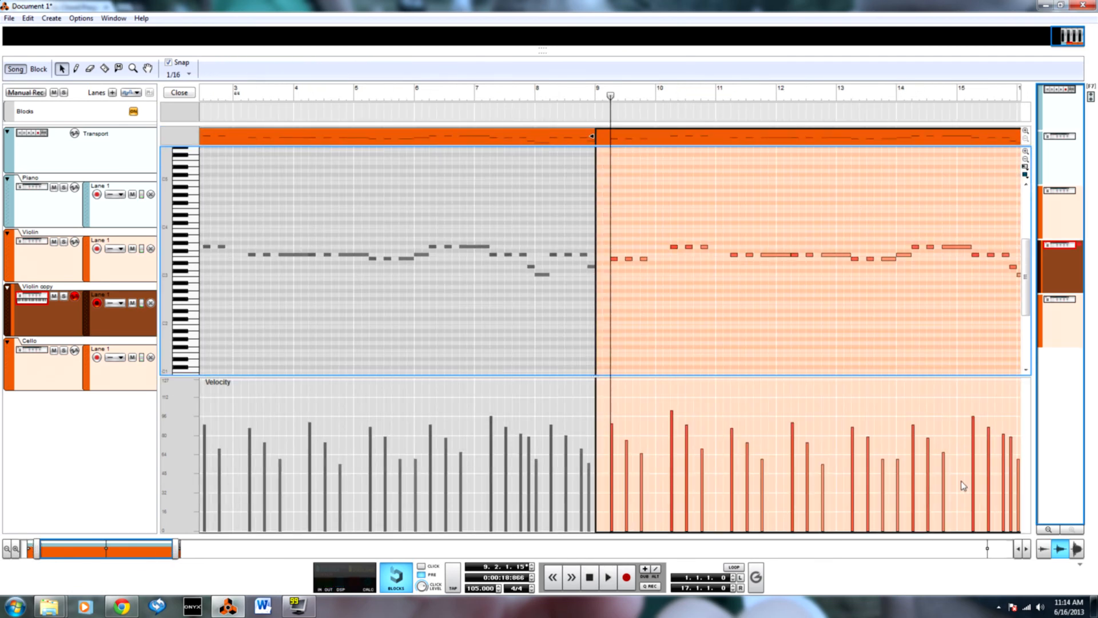
{"action": "left_click_drag", "start_coordinate": [134, 554], "coordinate": [175, 555]}
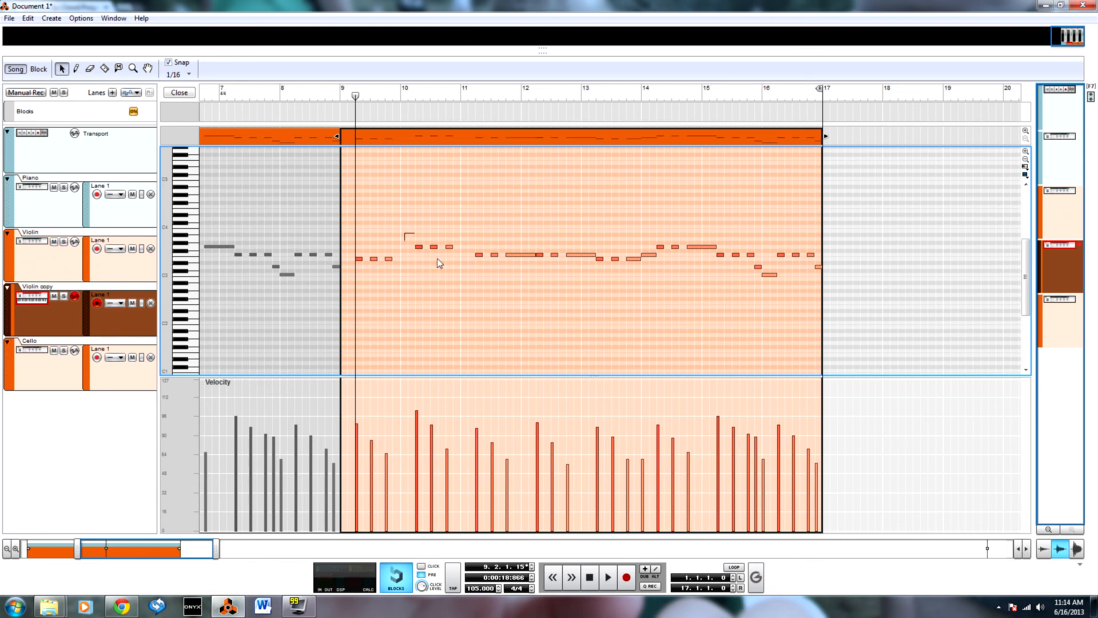
Reshape the three notes in bar 10 into a rising C3, E3, G3 line and play from bar 10
{"action": "left_click_drag", "start_coordinate": [460, 271], "coordinate": [455, 267]}
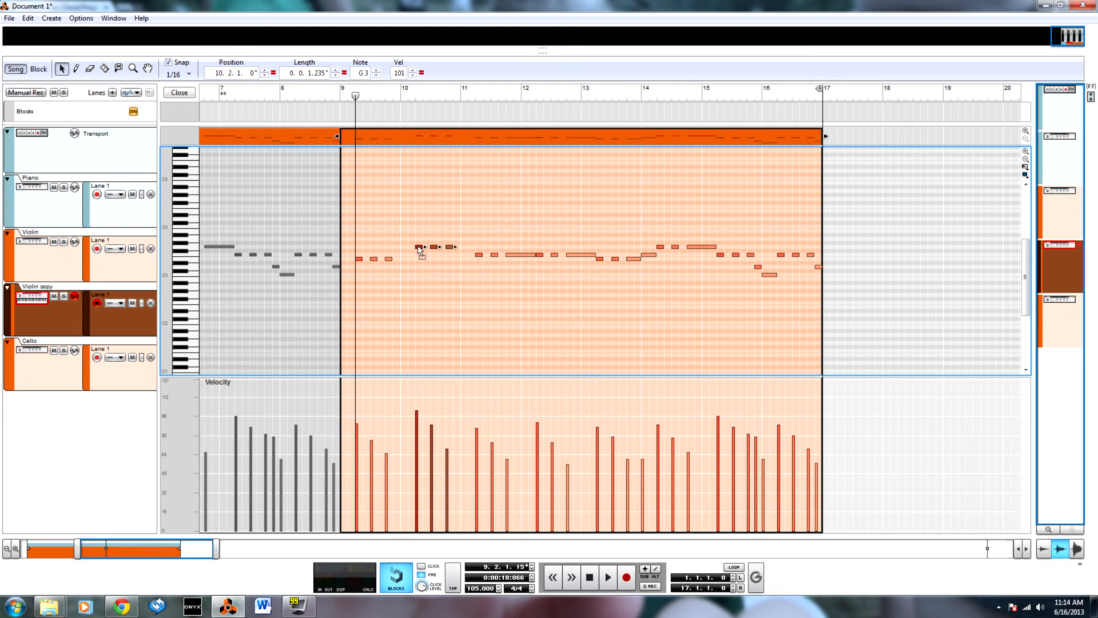
{"action": "left_click_drag", "start_coordinate": [419, 250], "coordinate": [449, 248]}
{"action": "left_click", "coordinate": [533, 295]}
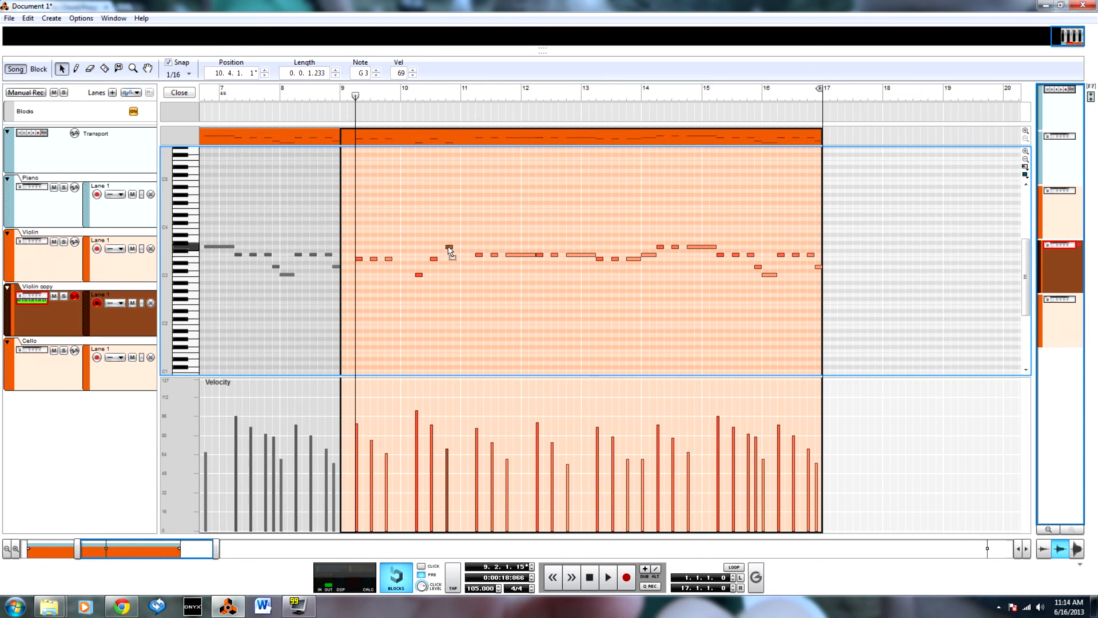
{"action": "left_click", "coordinate": [403, 94]}
{"action": "key", "text": "space"}
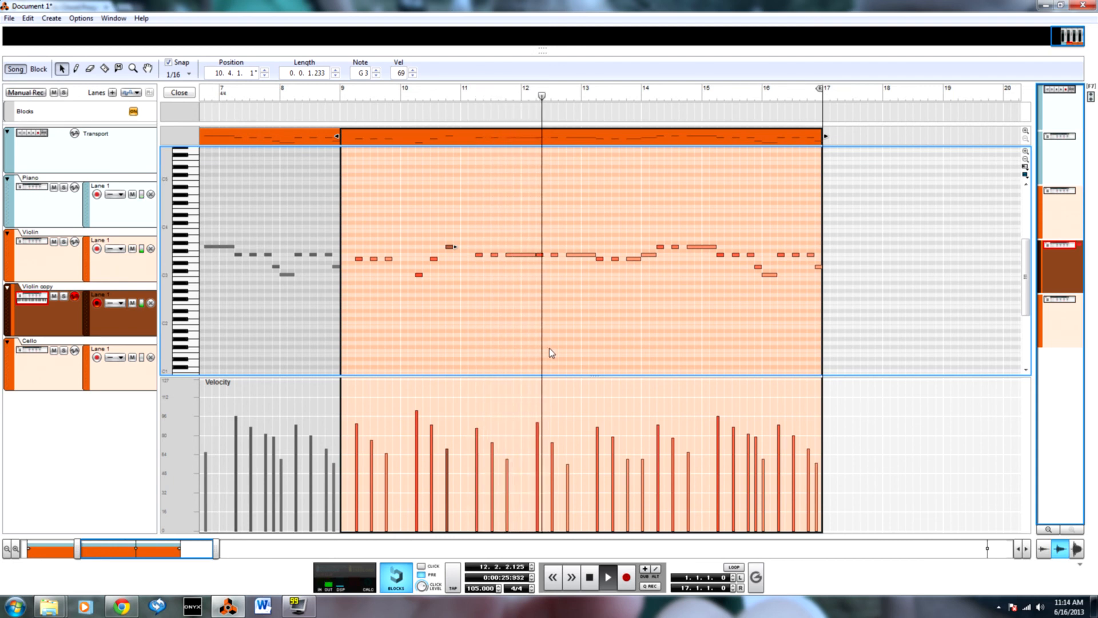
Move bar 11's first two notes to A3 and D3 and play the passage with the second violin soloed
{"action": "left_click_drag", "start_coordinate": [458, 247], "coordinate": [479, 239]}
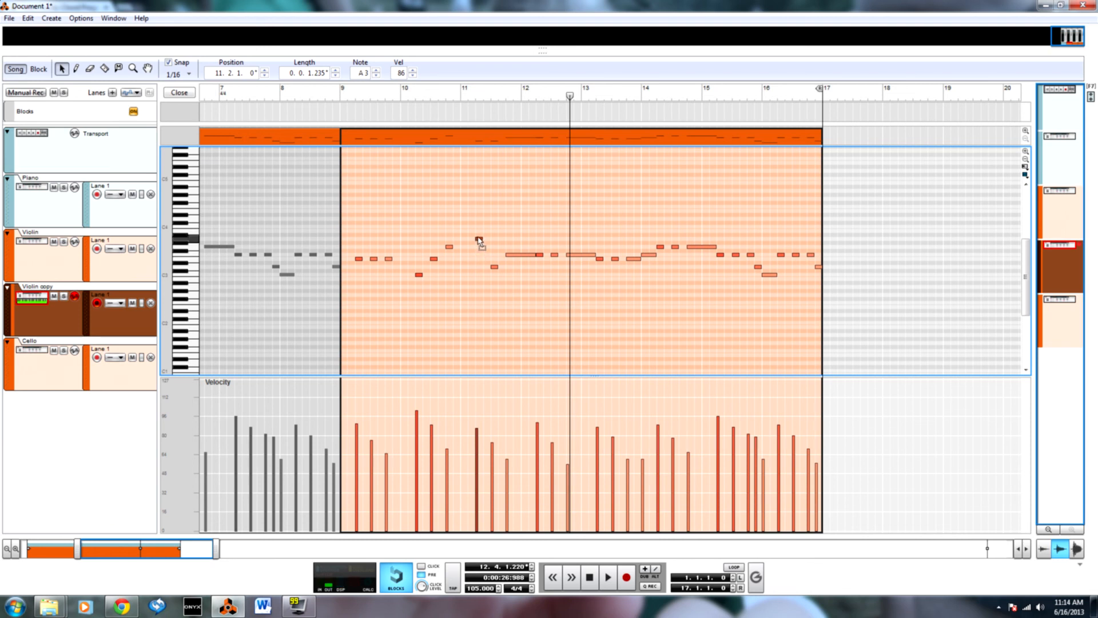
{"action": "key", "text": "space"}
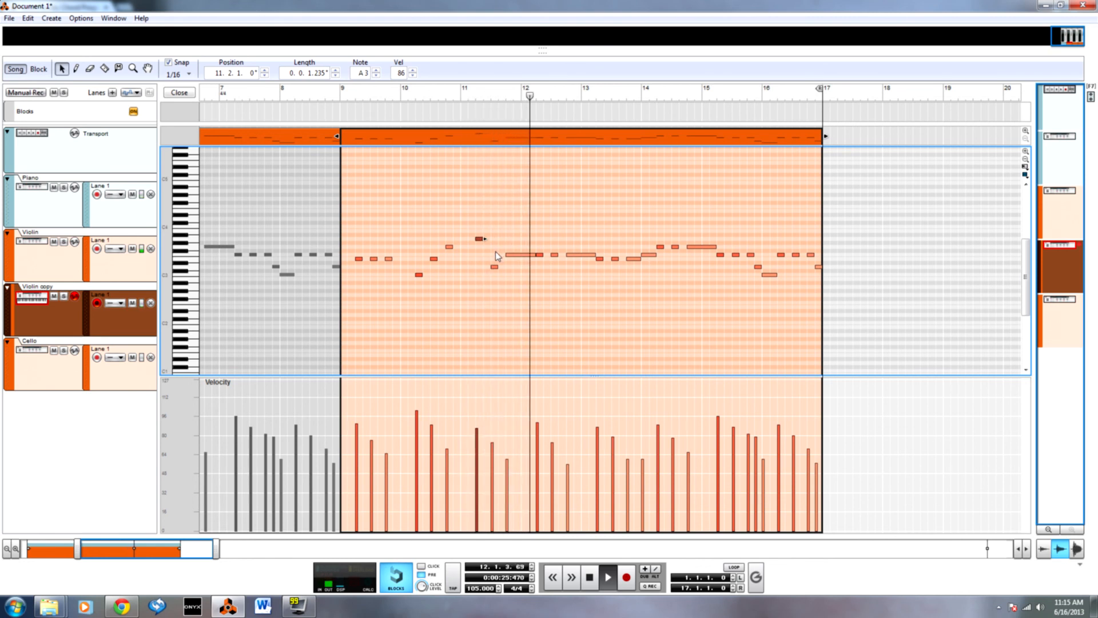
{"action": "left_click", "coordinate": [65, 297]}
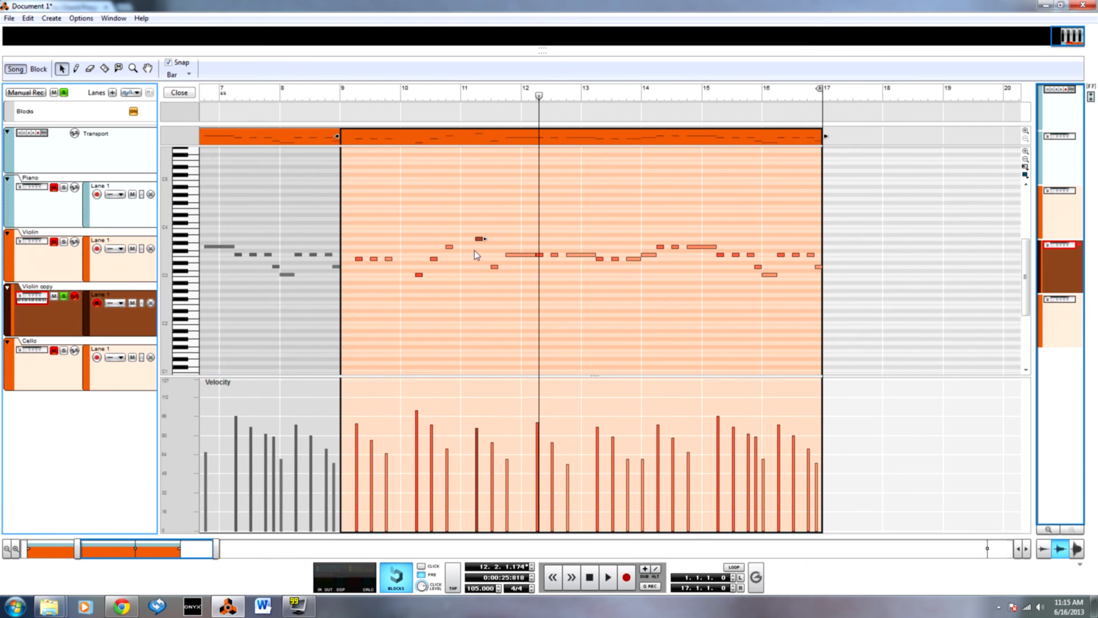
{"action": "left_click", "coordinate": [420, 102]}
{"action": "key", "text": "space"}
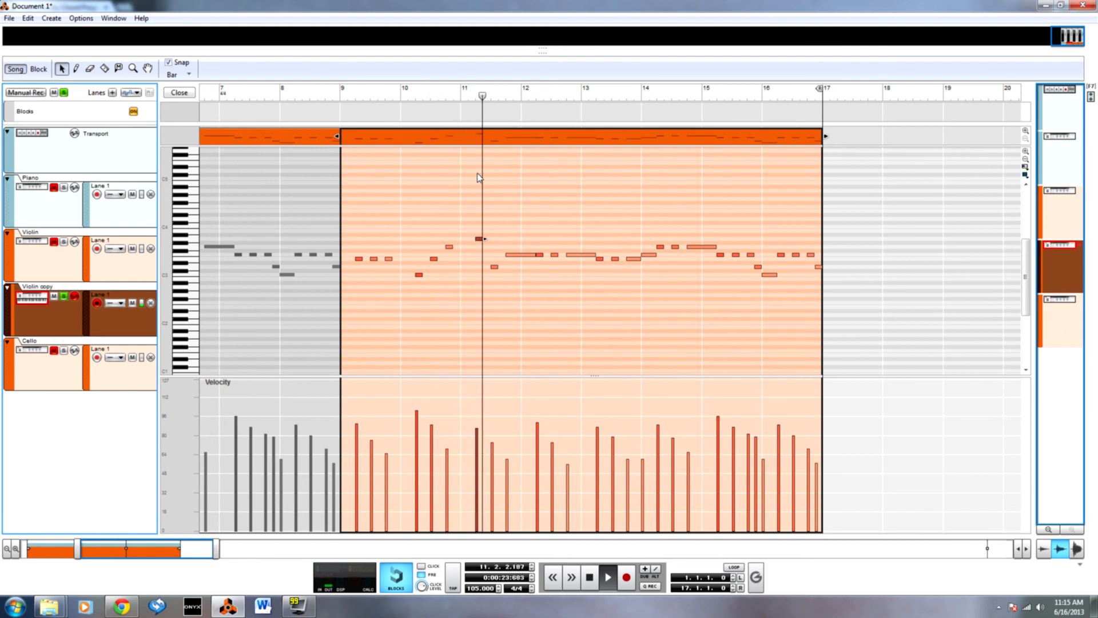
{"action": "key", "text": "space"}
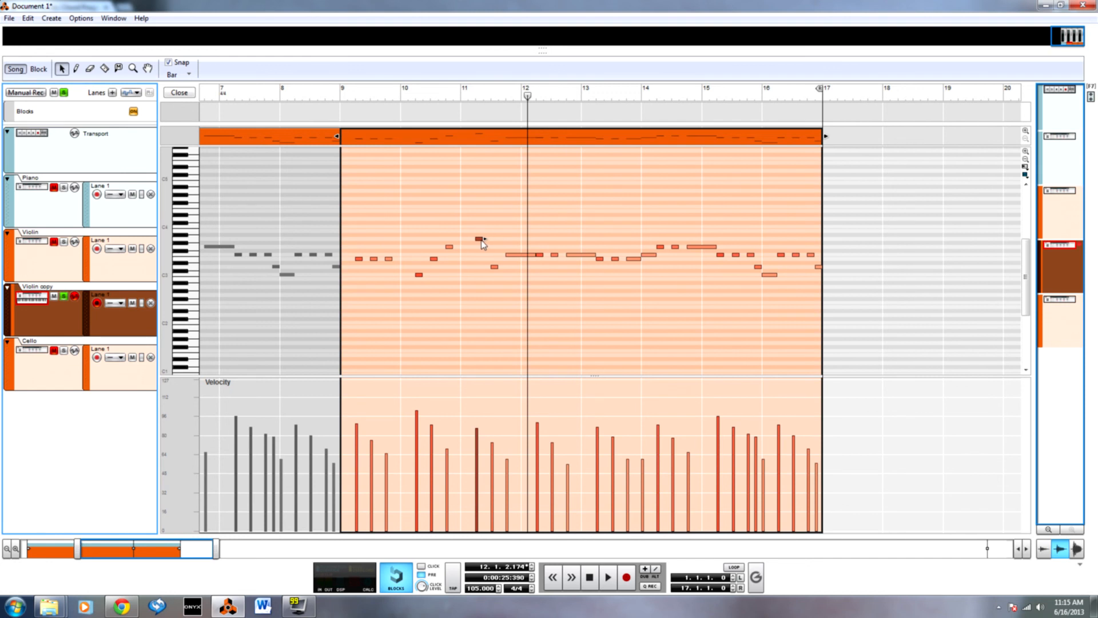
Audition single pitches on the keyboard and move the note at 11.2.1 to F3
{"action": "left_click", "coordinate": [195, 236]}
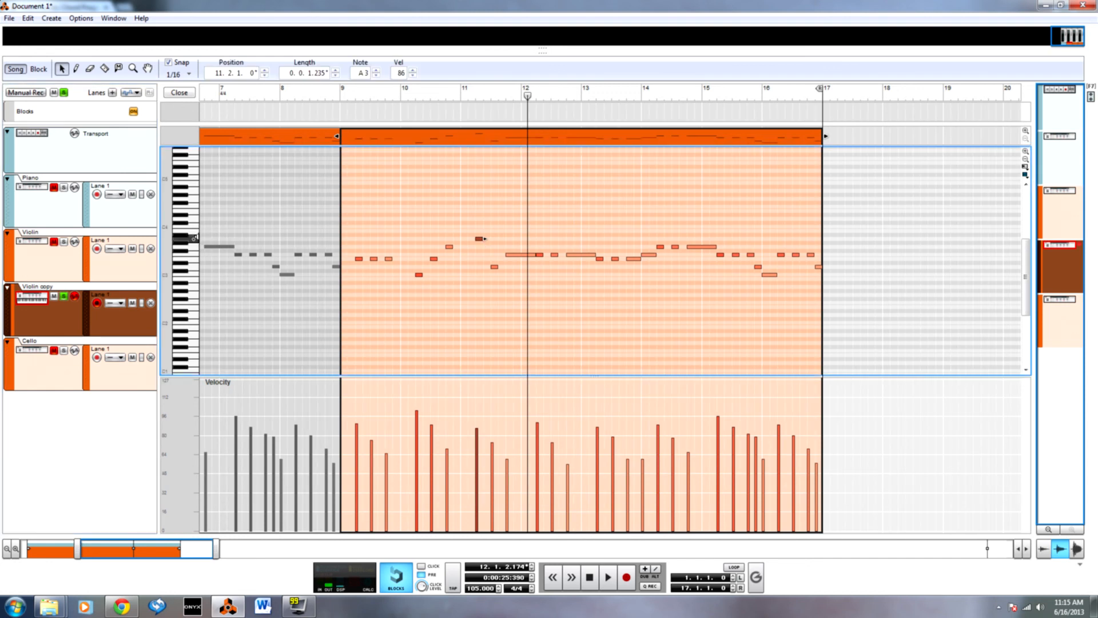
{"action": "left_click", "coordinate": [194, 265]}
{"action": "left_click_drag", "start_coordinate": [480, 242], "coordinate": [482, 258]}
Play the corrected passage from bar 10 and turn off the second violin's solo
{"action": "left_click", "coordinate": [407, 96]}
{"action": "key", "text": "space"}
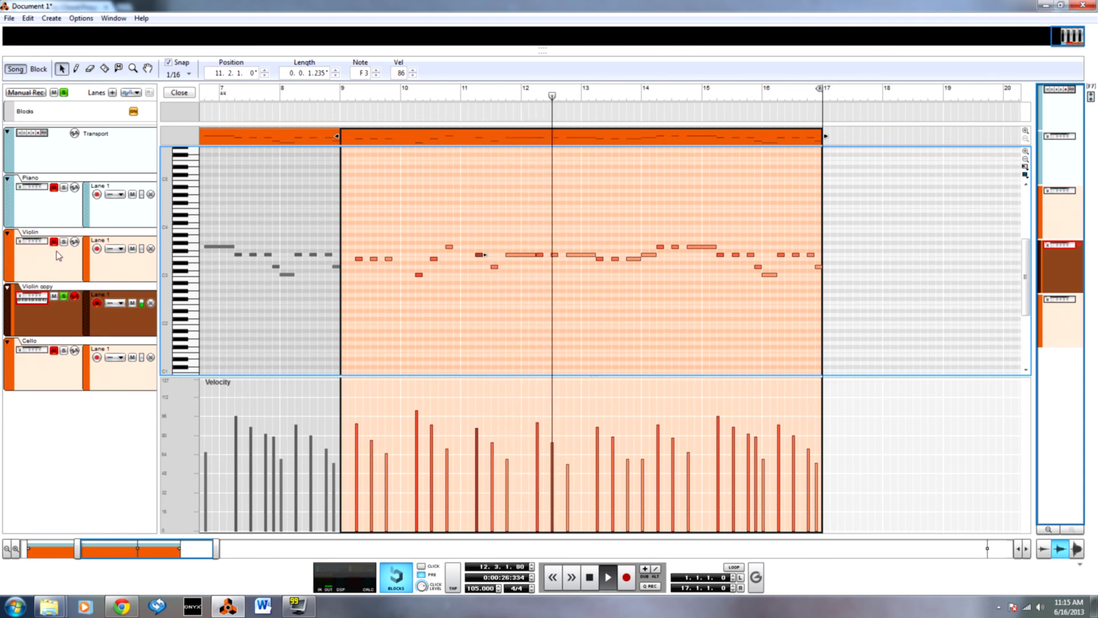
{"action": "left_click", "coordinate": [64, 297]}
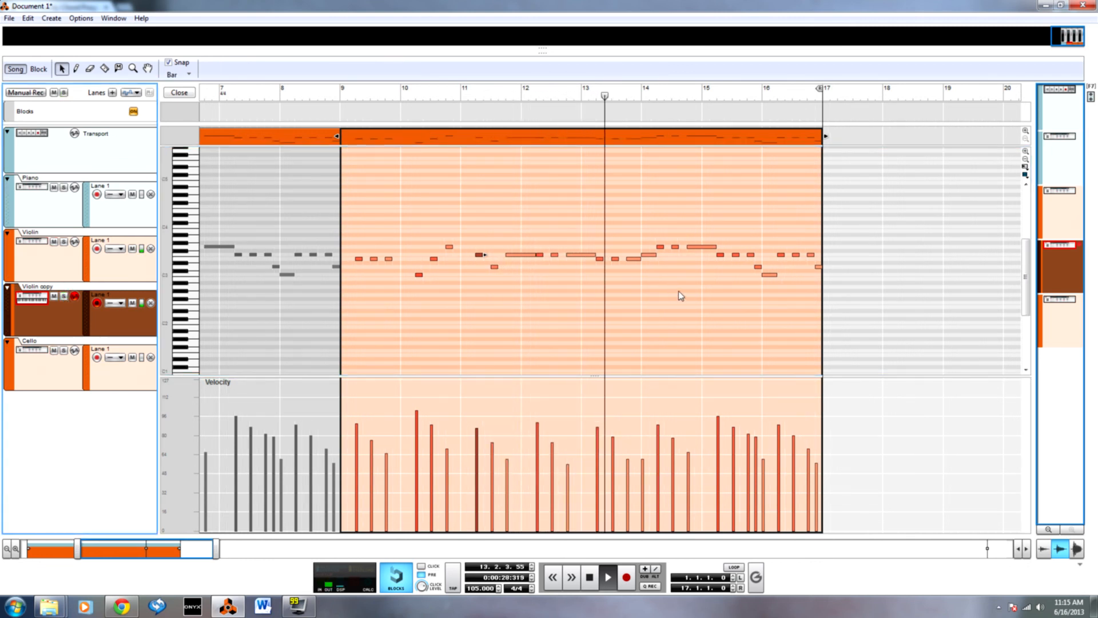
Draw evenly falling velocities over the three repeated F3 notes in bar 16
{"action": "key", "text": "w"}
{"action": "left_click_drag", "start_coordinate": [778, 423], "coordinate": [811, 442]}
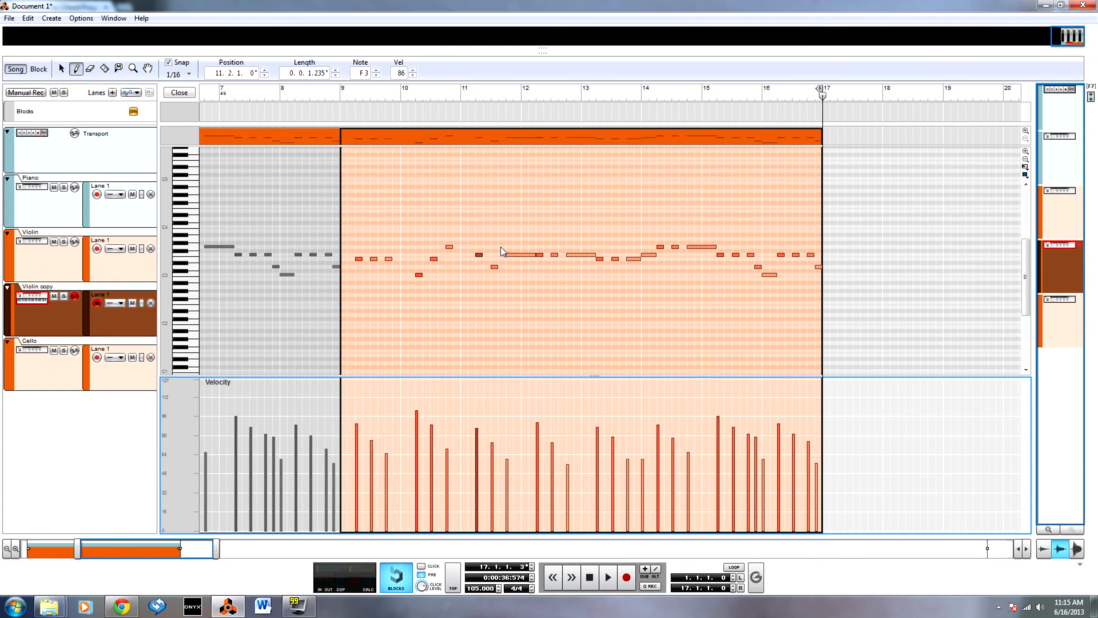
Save the song as "01 - This Was Home" in the 2013 In Search of Lemonade folder, replacing the existing file
{"action": "key", "text": "ctrl+s"}
{"action": "left_click", "coordinate": [237, 28]}
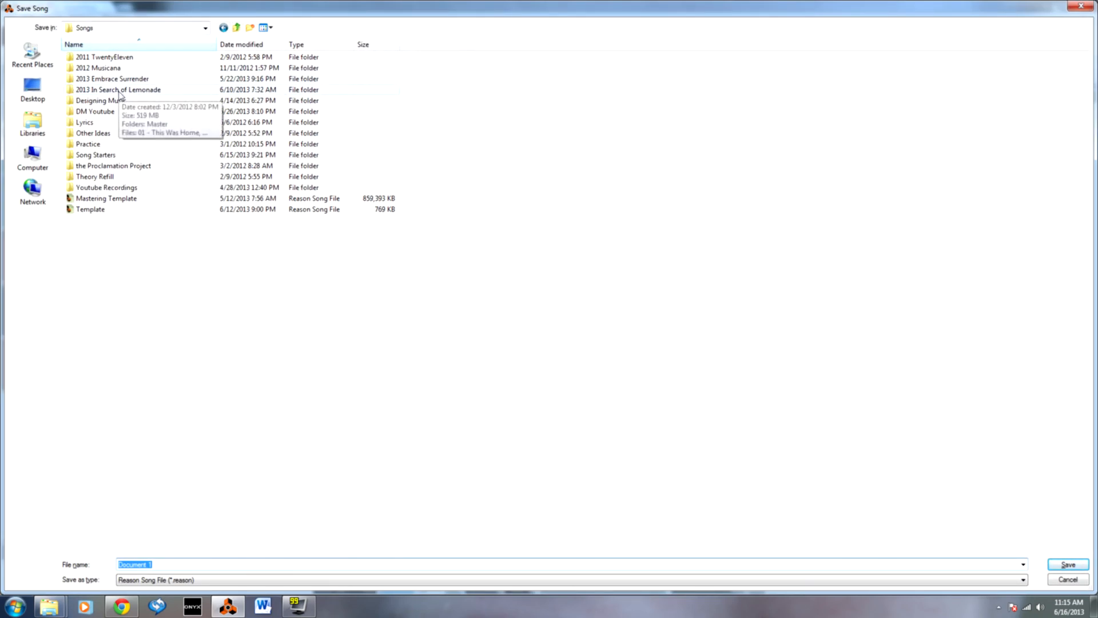
{"action": "double_click", "coordinate": [120, 90]}
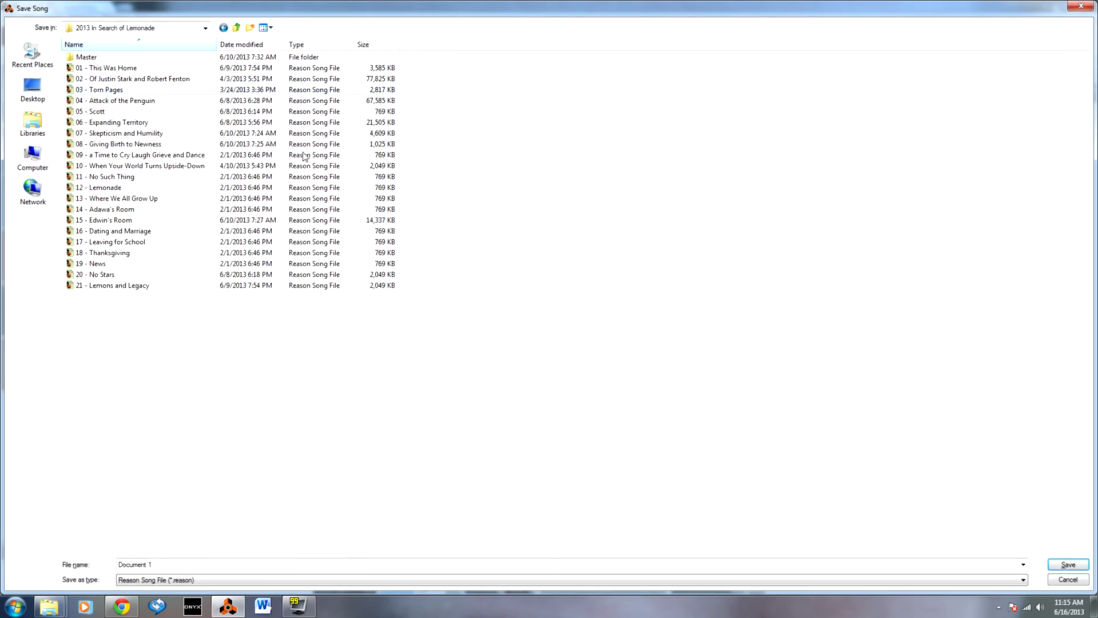
{"action": "left_click", "coordinate": [125, 68]}
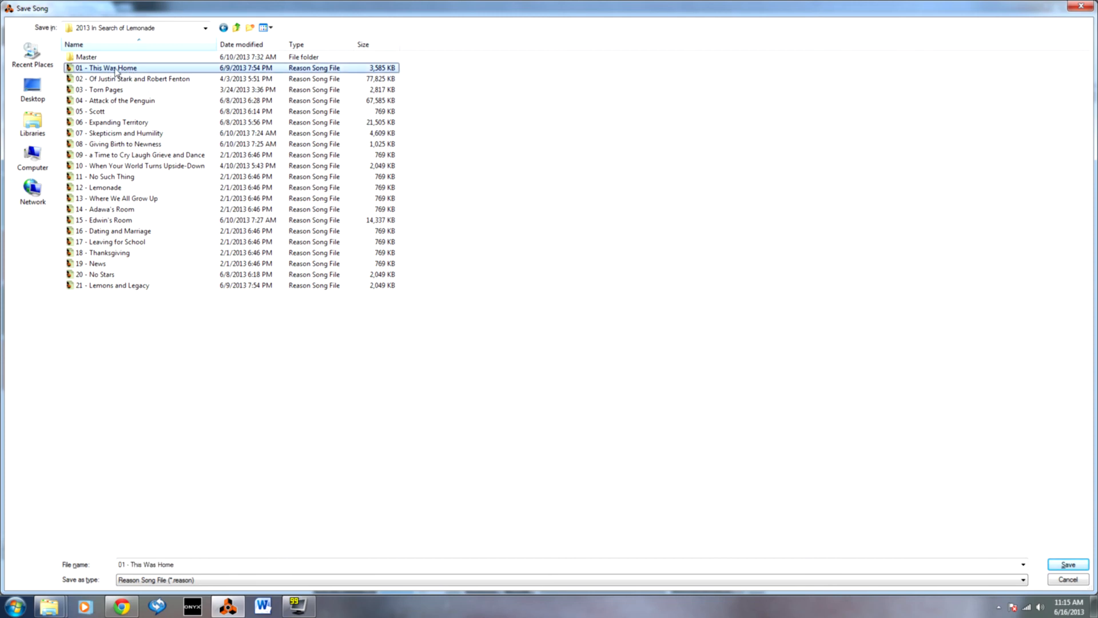
{"action": "left_click", "coordinate": [1078, 569]}
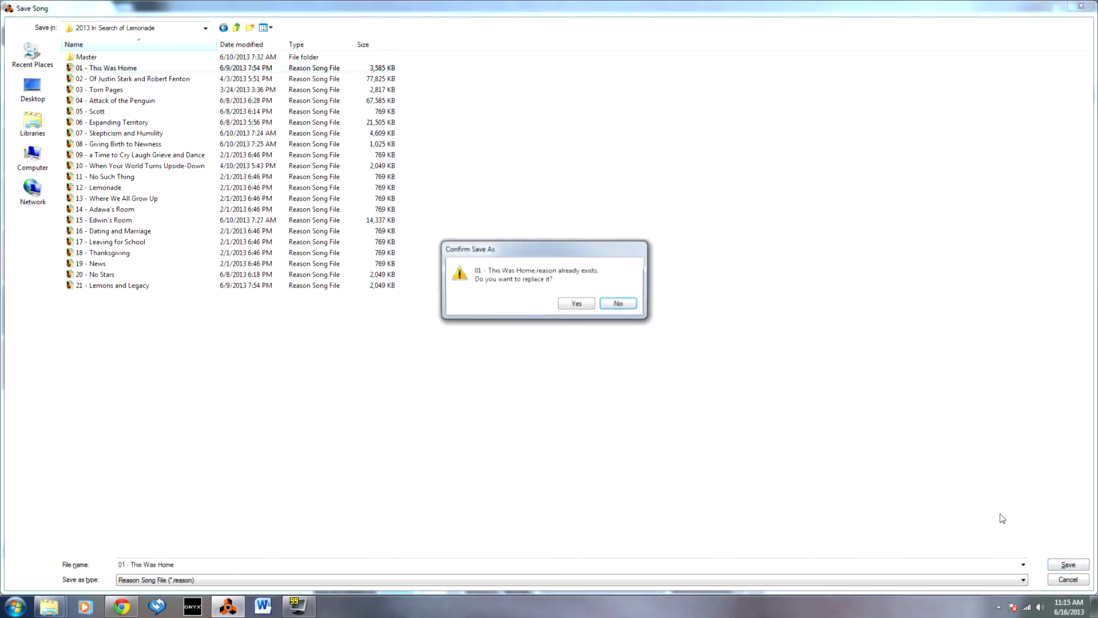
{"action": "left_click", "coordinate": [571, 303]}
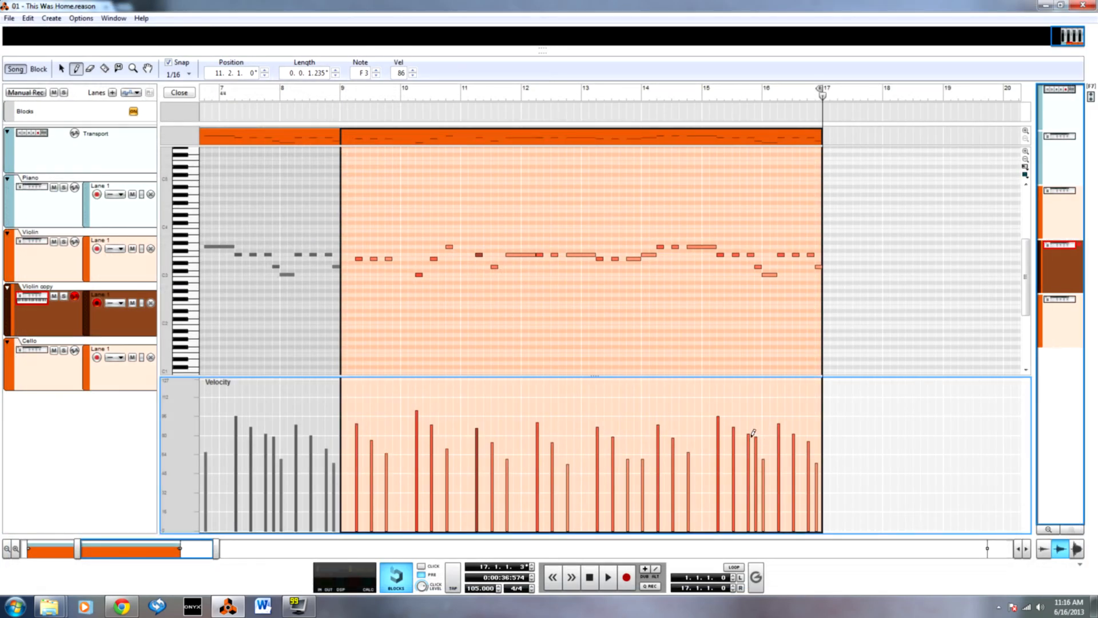